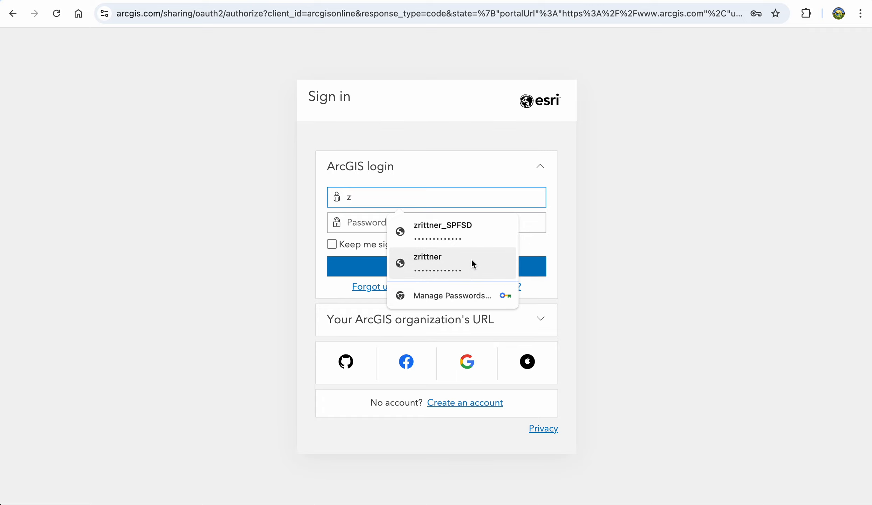
Step: Sign in to ArcGIS with the saved school organization username and password, and keep the account signed in
{"action": "left_click", "coordinate": [473, 232]}
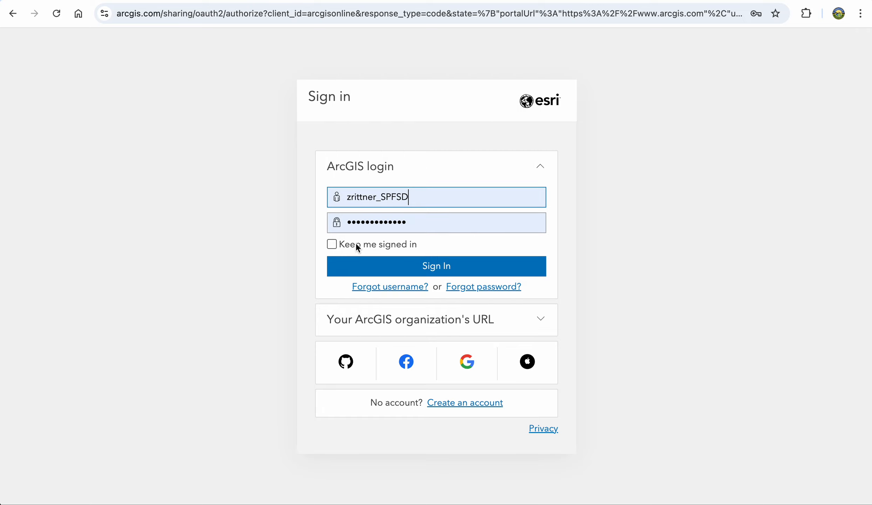
{"action": "left_click", "coordinate": [356, 245]}
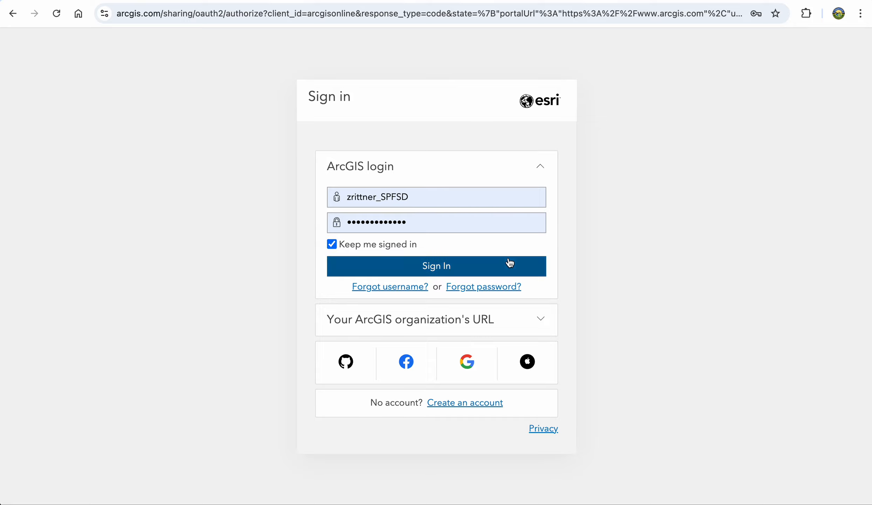
{"action": "left_click", "coordinate": [472, 271]}
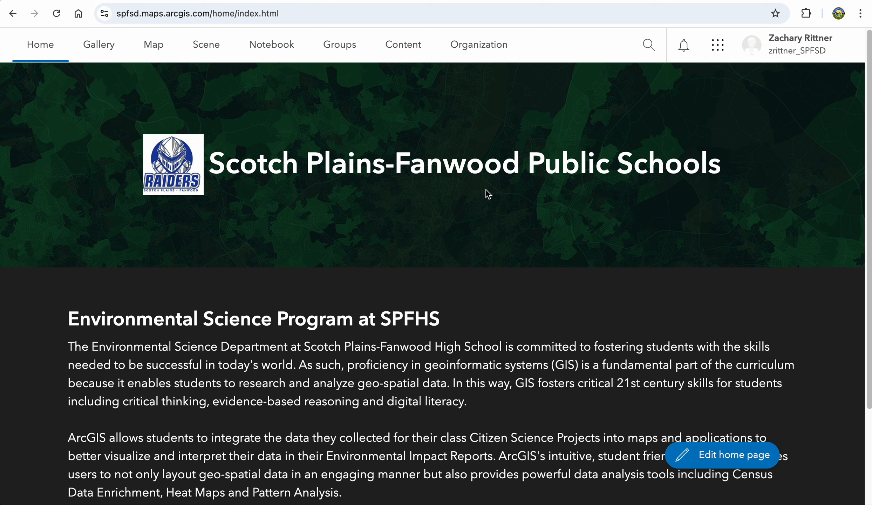
Step: Open a new map and add the Municipal Boundaries of NJ feature layer from My groups
{"action": "left_click", "coordinate": [156, 56]}
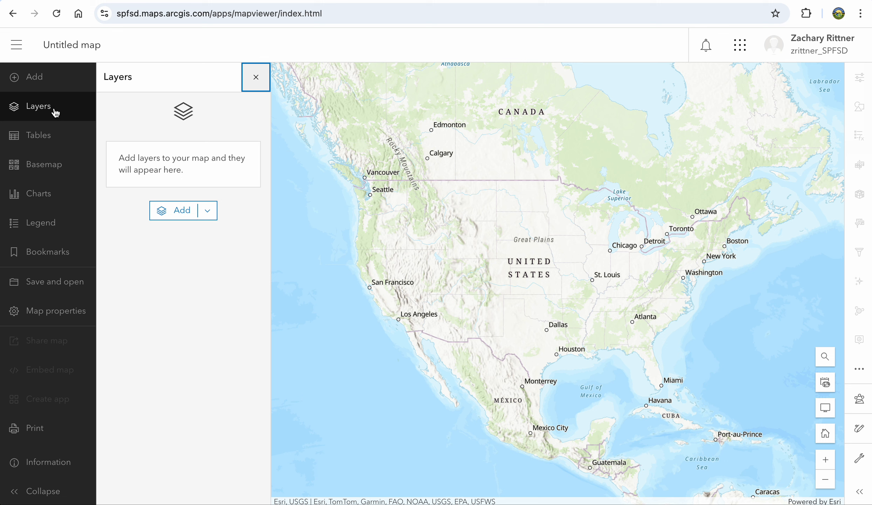
{"action": "left_click", "coordinate": [175, 217]}
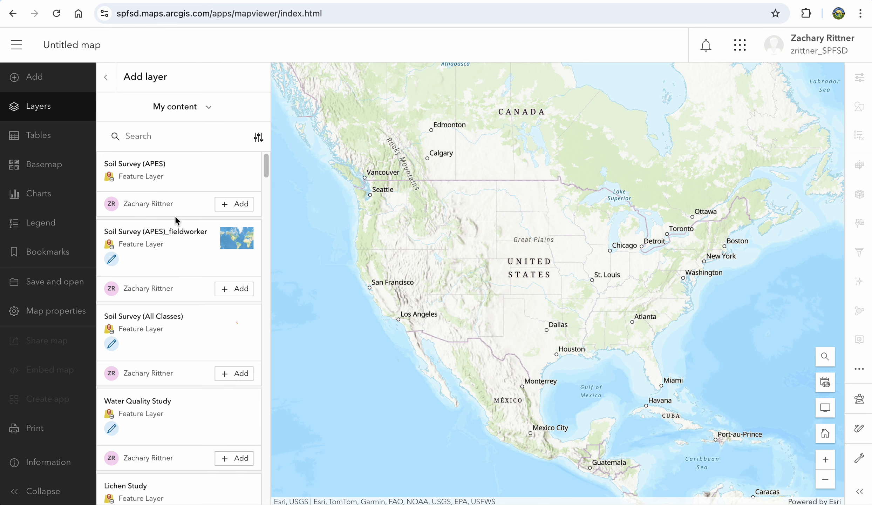
{"action": "left_click", "coordinate": [203, 114]}
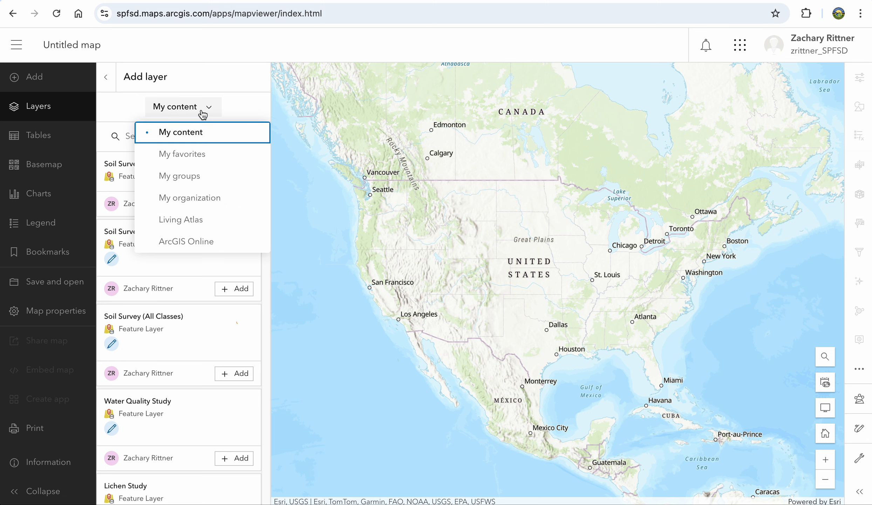
{"action": "left_click", "coordinate": [200, 177]}
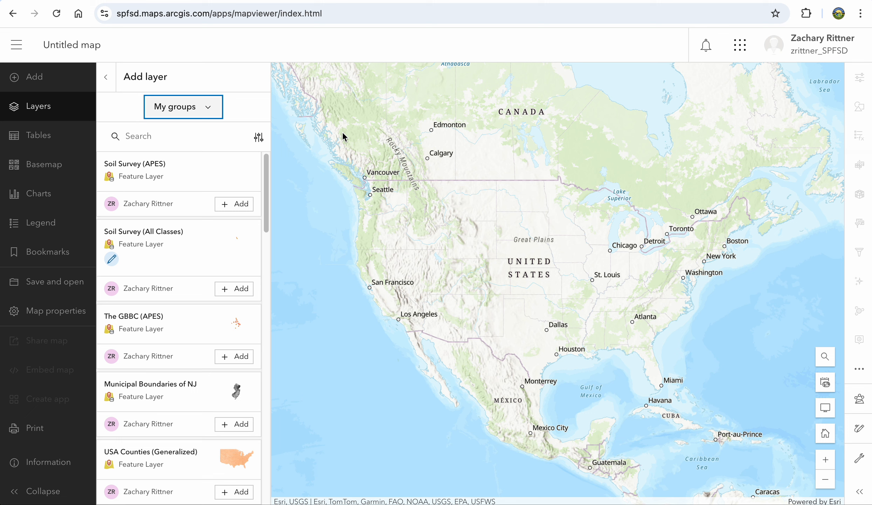
{"action": "left_click", "coordinate": [171, 136]}
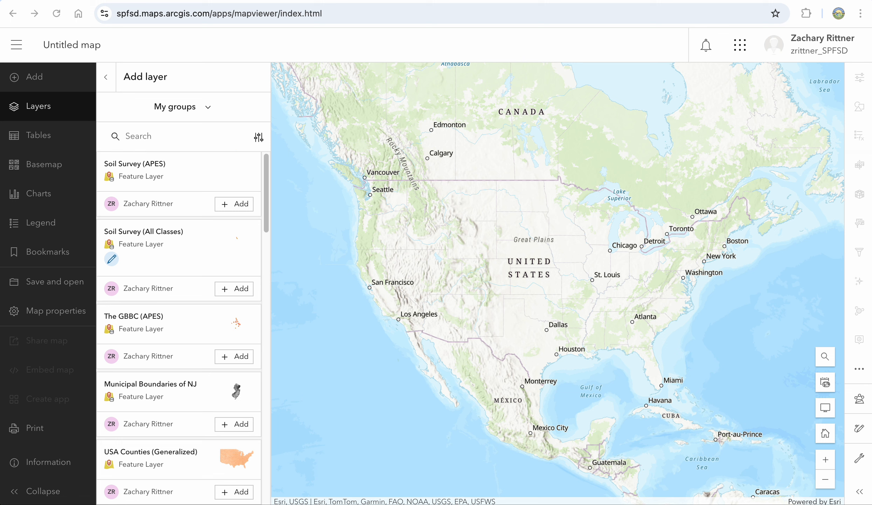
{"action": "left_click", "coordinate": [168, 136]}
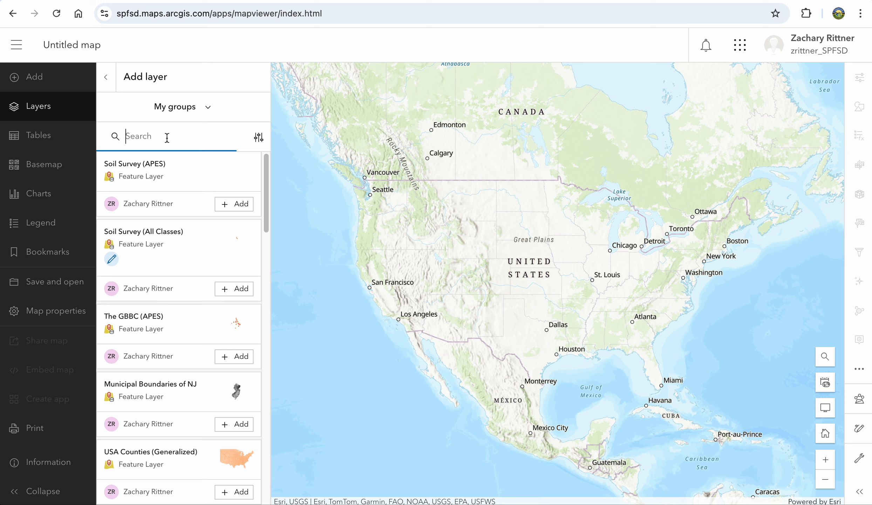
{"action": "type", "text": "Municipal Boundaries of NJ"}
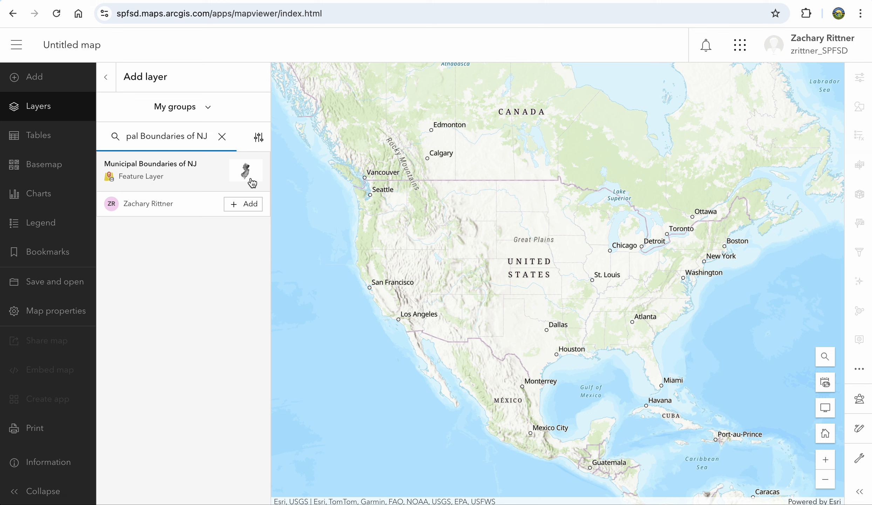
{"action": "left_click", "coordinate": [247, 207]}
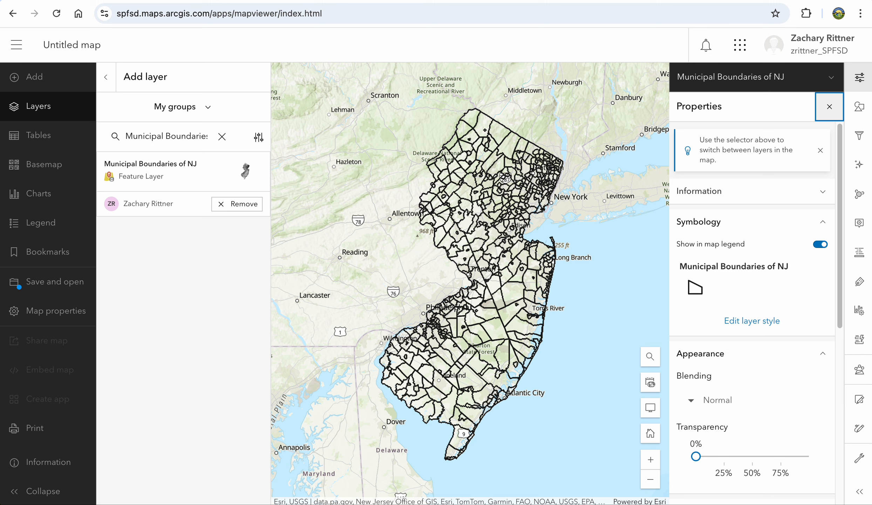
{"action": "left_click", "coordinate": [577, 297]}
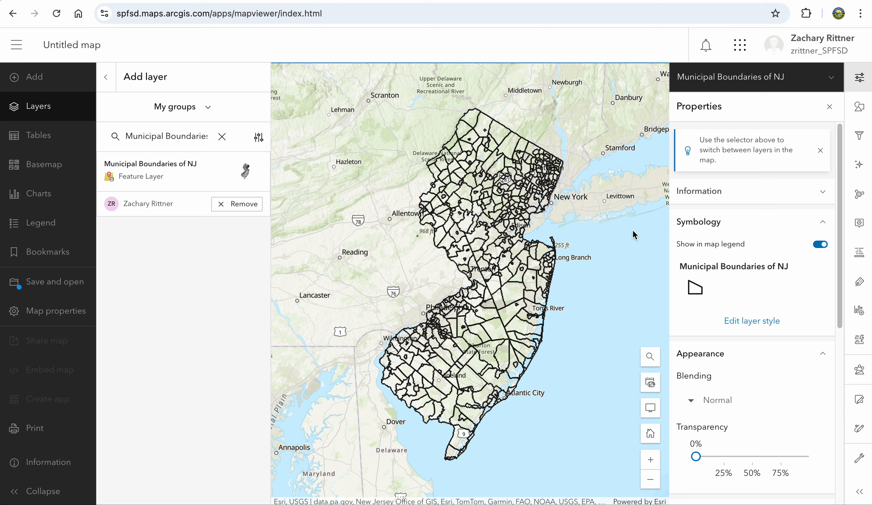
Step: Add a filter condition to the Municipal Boundaries of NJ layer: NAME is Scotch Plains Township
{"action": "left_click", "coordinate": [858, 140]}
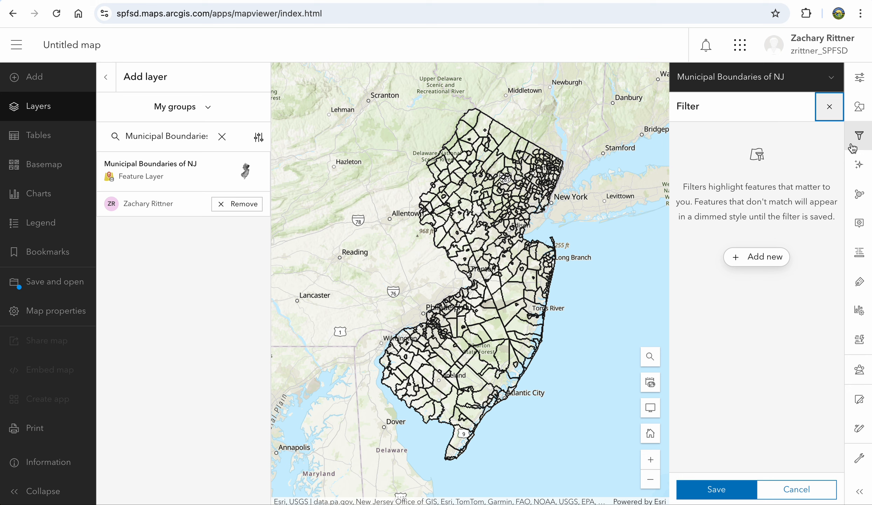
{"action": "left_click", "coordinate": [767, 258]}
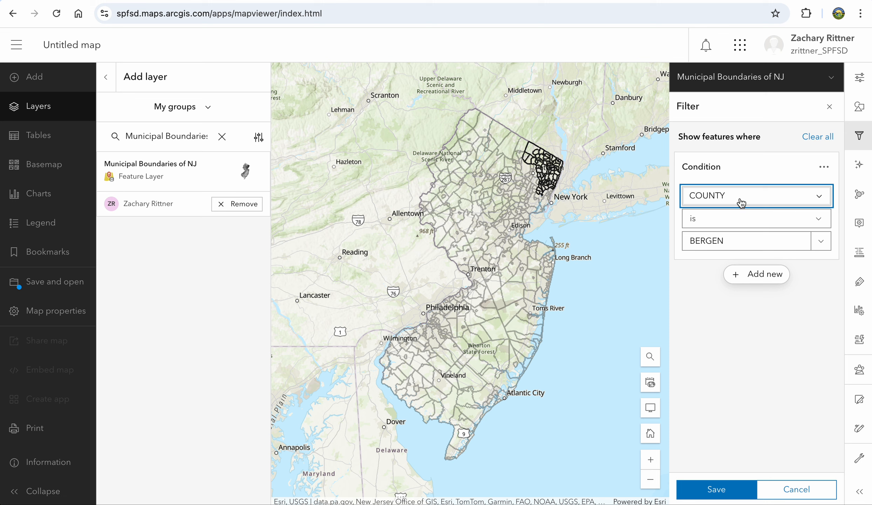
{"action": "left_click", "coordinate": [824, 204]}
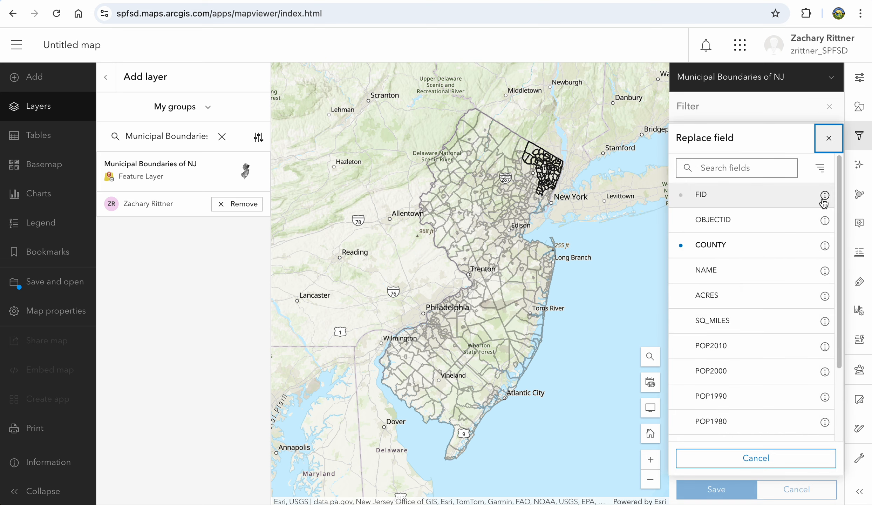
{"action": "left_click", "coordinate": [725, 272]}
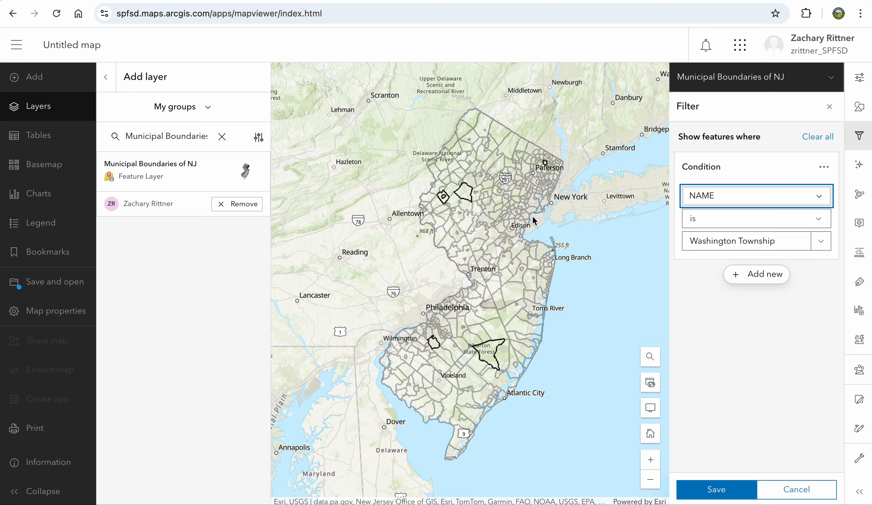
{"action": "left_click", "coordinate": [741, 238]}
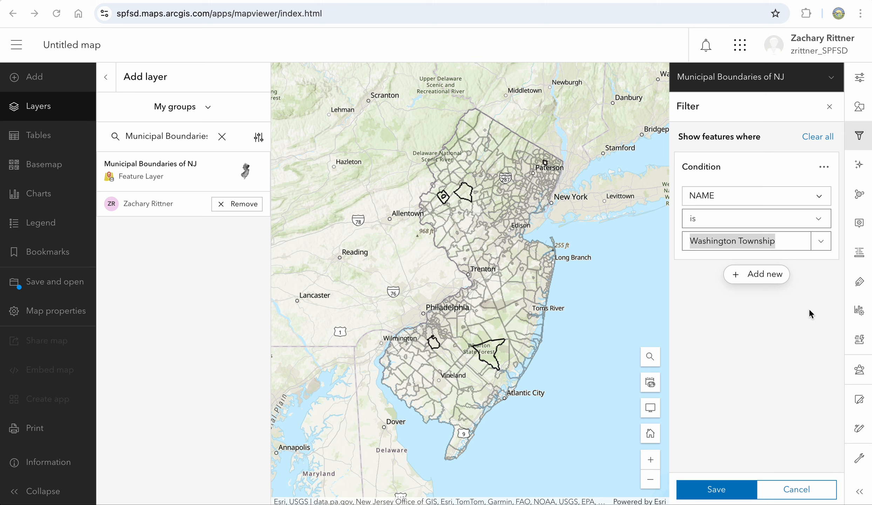
{"action": "left_click", "coordinate": [726, 244]}
{"action": "type", "text": "Scotch Plains Township"}
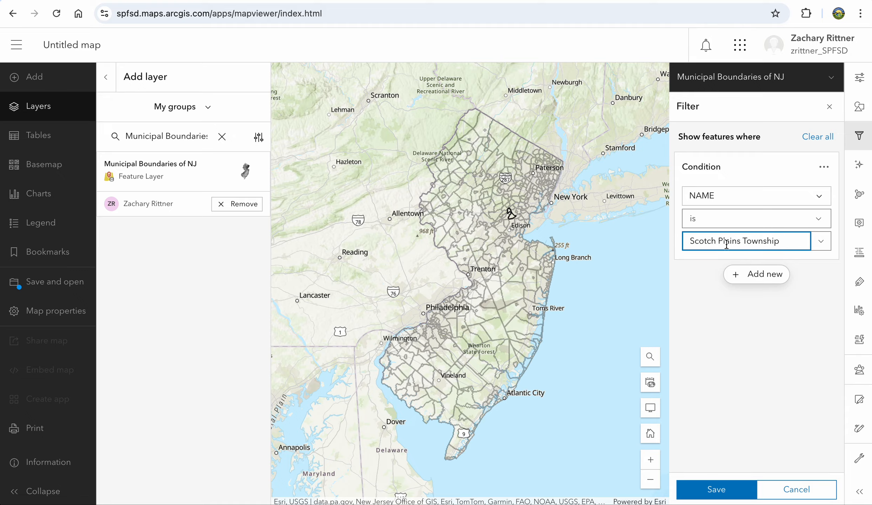
Step: Add a second filter condition to the municipal boundaries layer: NAME is Fanwood Borough
{"action": "scroll", "coordinate": [511, 215], "scroll_direction": "up", "scroll_amount": 3}
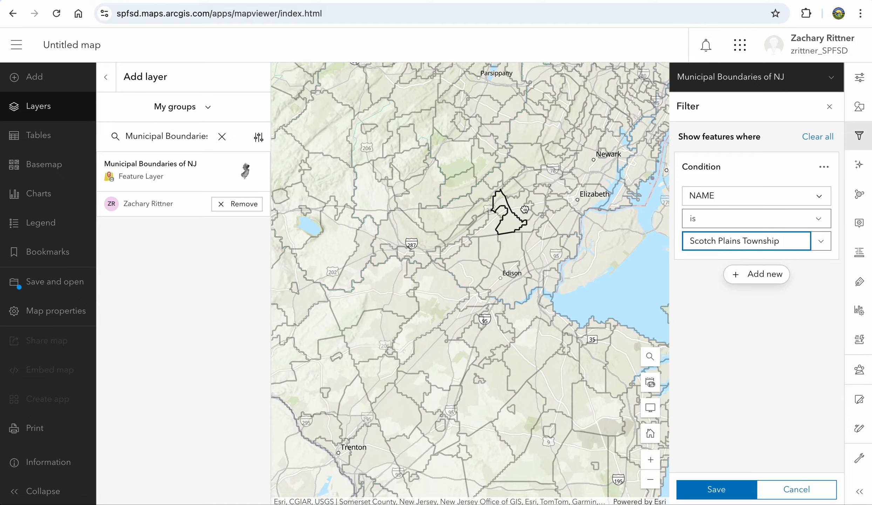
{"action": "scroll", "coordinate": [525, 209], "scroll_direction": "up", "scroll_amount": 5}
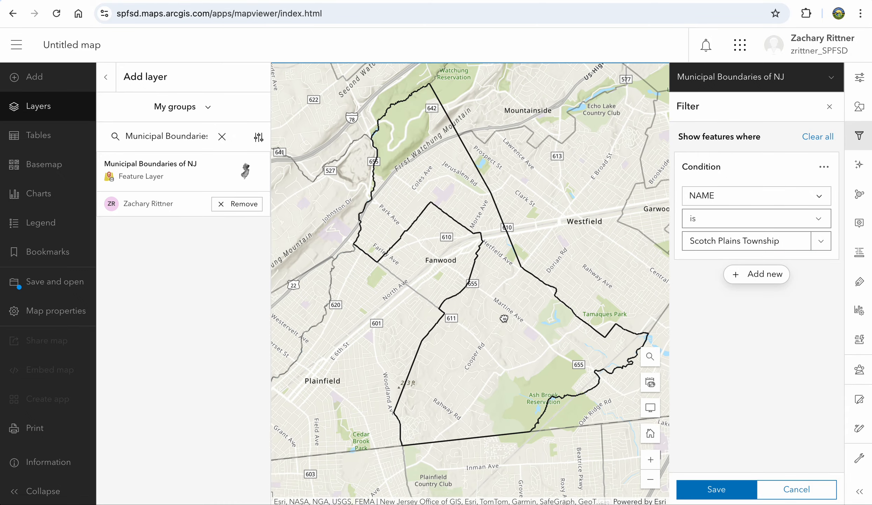
{"action": "left_click_drag", "start_coordinate": [504, 318], "coordinate": [503, 326]}
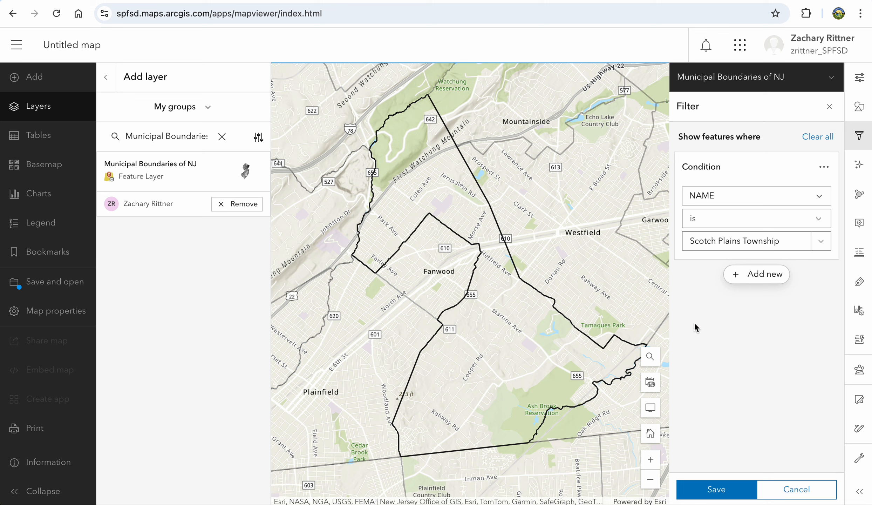
{"action": "left_click", "coordinate": [765, 280]}
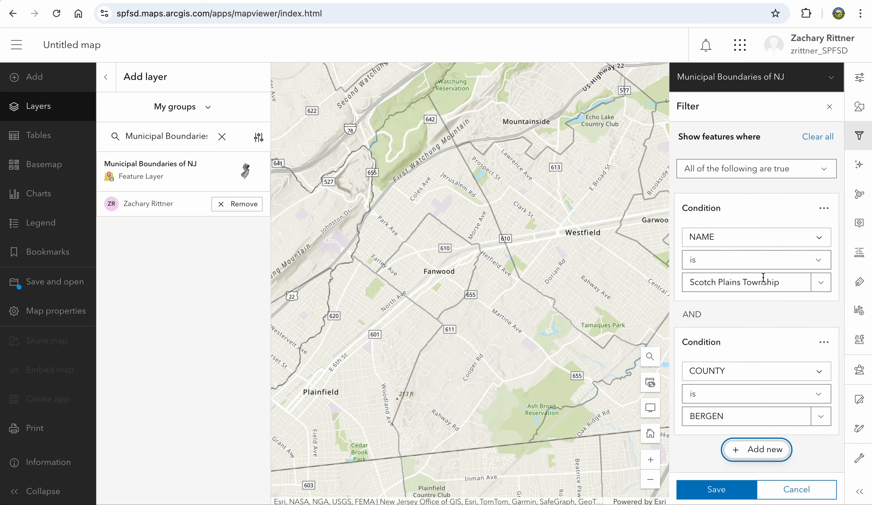
{"action": "left_click", "coordinate": [815, 379]}
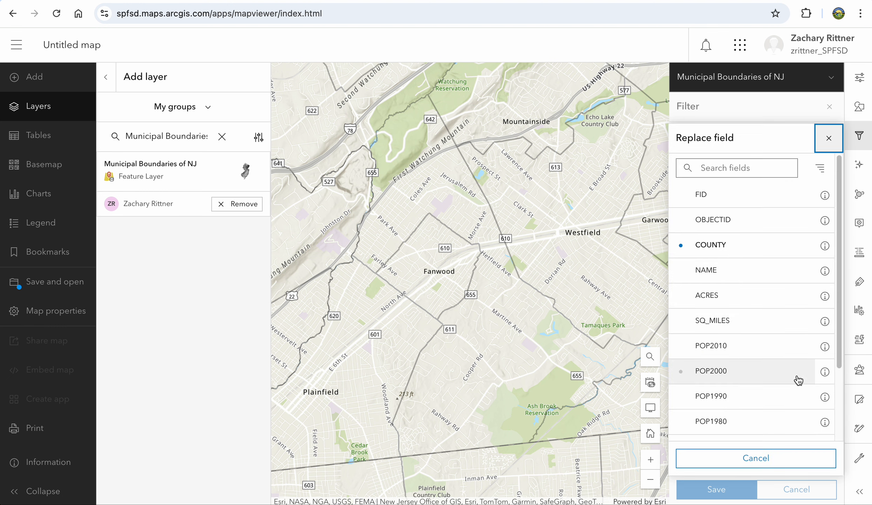
{"action": "left_click", "coordinate": [737, 270]}
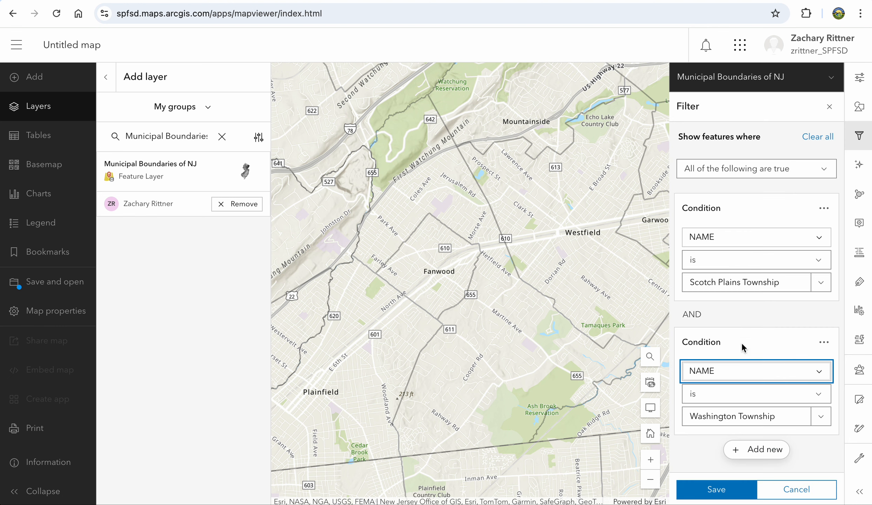
{"action": "triple_click", "coordinate": [746, 416]}
{"action": "type", "text": "Fanwo"}
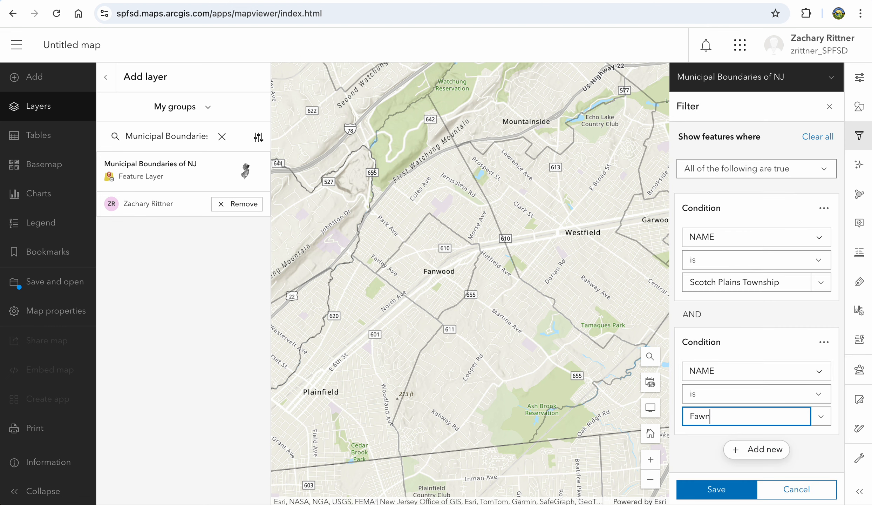
{"action": "key", "text": "BackSpace"}
{"action": "key", "text": "BackSpace"}
{"action": "key", "text": "BackSpace"}
{"action": "type", "text": "nwood Borough"}
Step: Set the filter to show features where any of the following are true, and save it
{"action": "scroll", "coordinate": [521, 265], "scroll_direction": "down", "scroll_amount": 1}
{"action": "scroll", "coordinate": [521, 267], "scroll_direction": "down", "scroll_amount": 4}
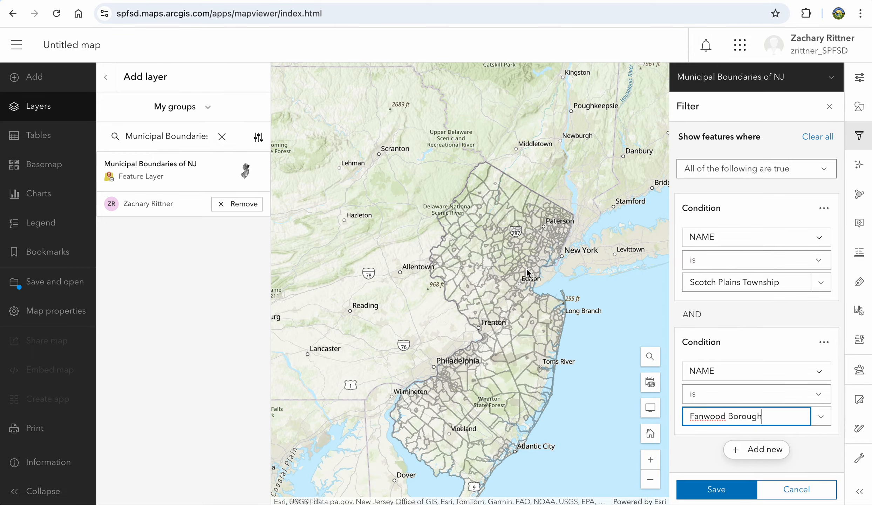
{"action": "scroll", "coordinate": [525, 268], "scroll_direction": "up", "scroll_amount": 2}
{"action": "scroll", "coordinate": [525, 269], "scroll_direction": "up", "scroll_amount": 3}
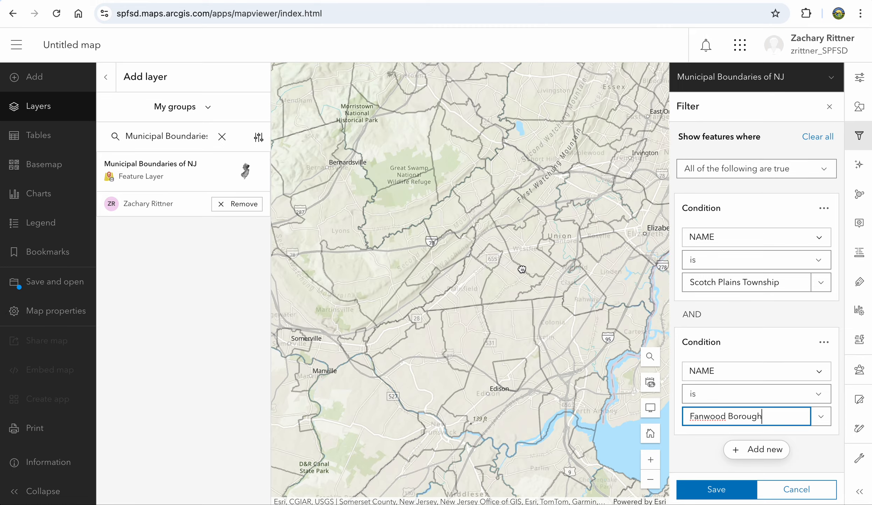
{"action": "left_click_drag", "start_coordinate": [490, 300], "coordinate": [503, 303]}
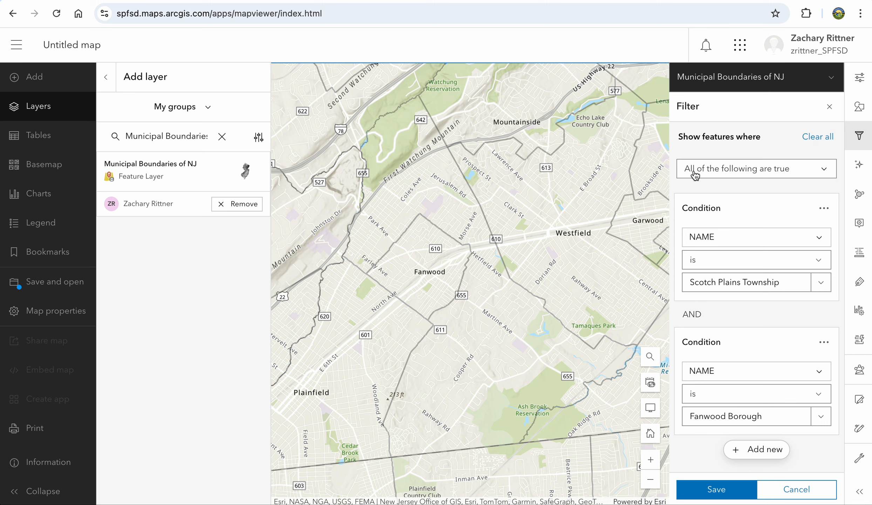
{"action": "left_click", "coordinate": [774, 175]}
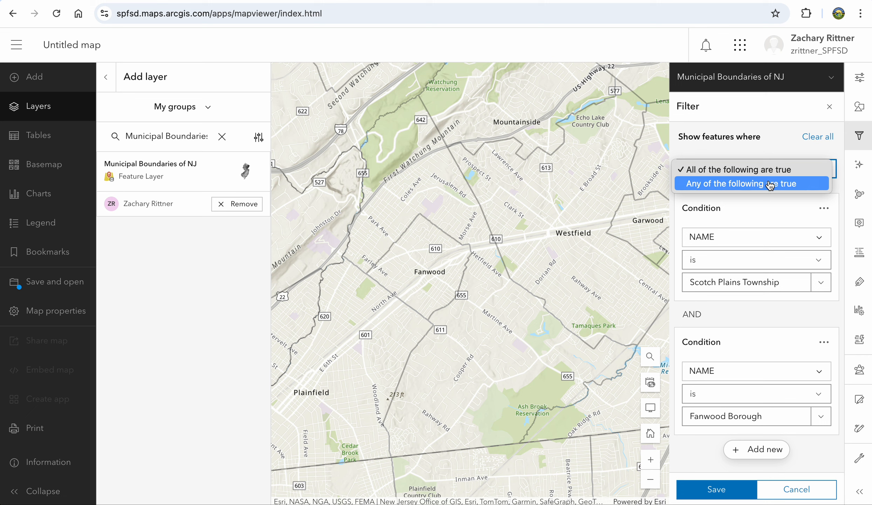
{"action": "left_click", "coordinate": [769, 184]}
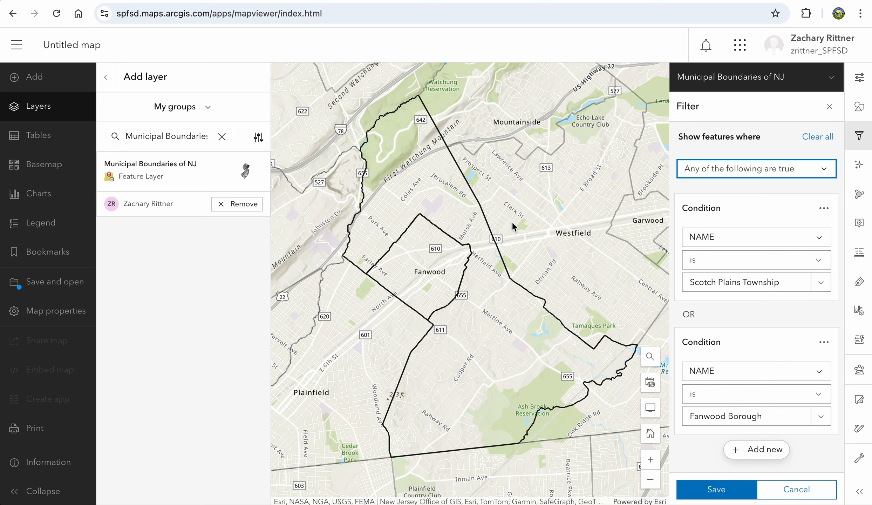
{"action": "left_click", "coordinate": [717, 491]}
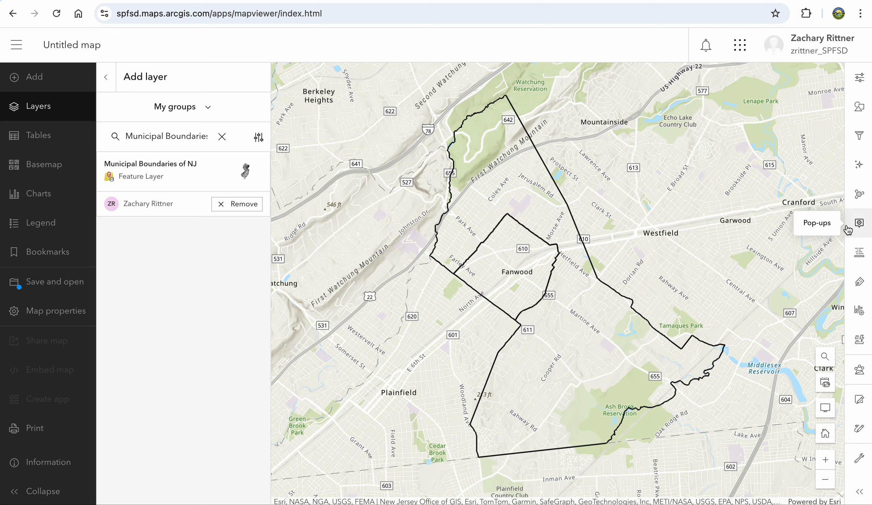
Step: Open the Dissolve Boundaries analysis tool from the Manage data category
{"action": "left_click", "coordinate": [858, 372]}
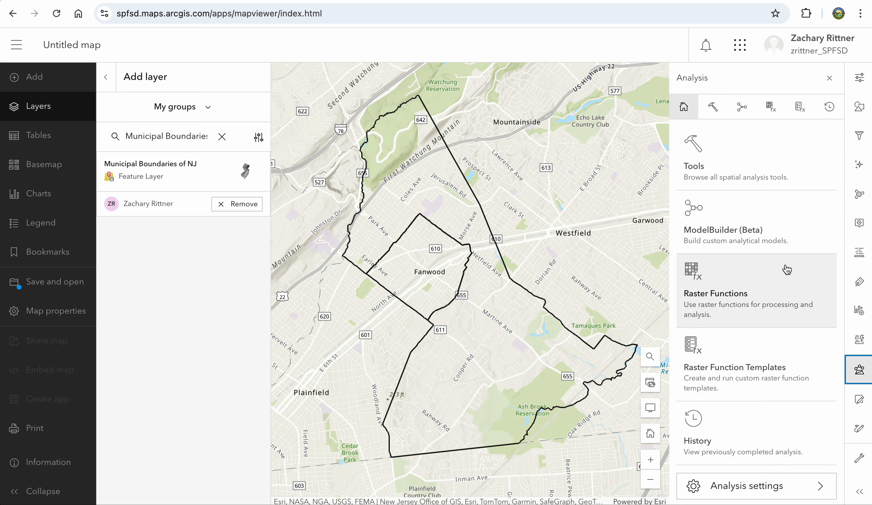
{"action": "left_click", "coordinate": [712, 116]}
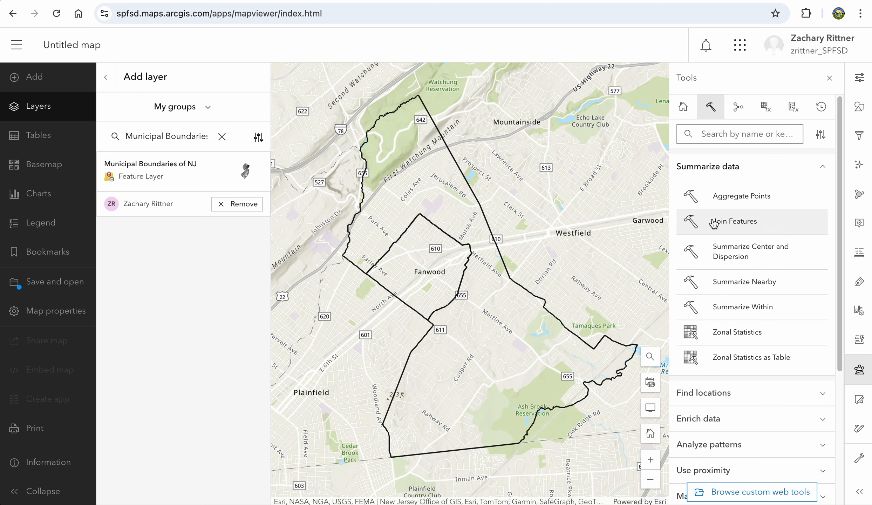
{"action": "scroll", "coordinate": [748, 342], "scroll_direction": "down", "scroll_amount": 1}
{"action": "scroll", "coordinate": [750, 346], "scroll_direction": "down", "scroll_amount": 2}
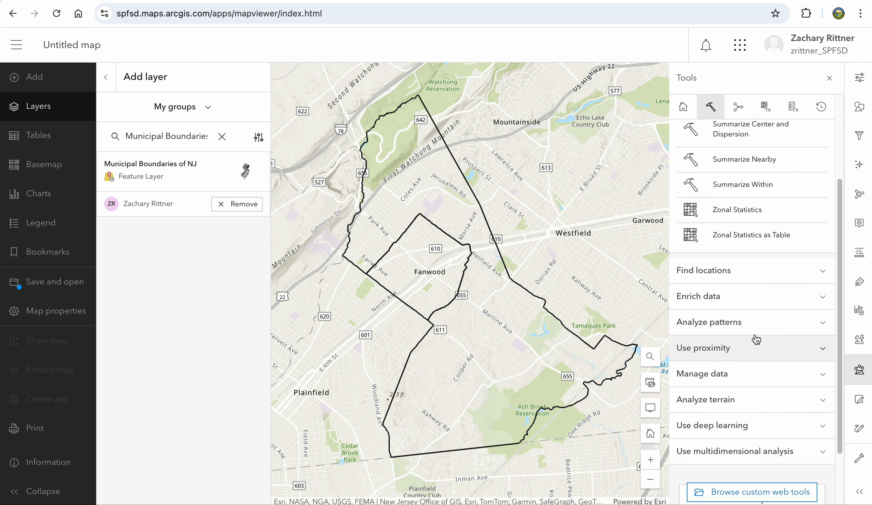
{"action": "scroll", "coordinate": [719, 378], "scroll_direction": "up", "scroll_amount": 1}
{"action": "scroll", "coordinate": [719, 378], "scroll_direction": "up", "scroll_amount": 3}
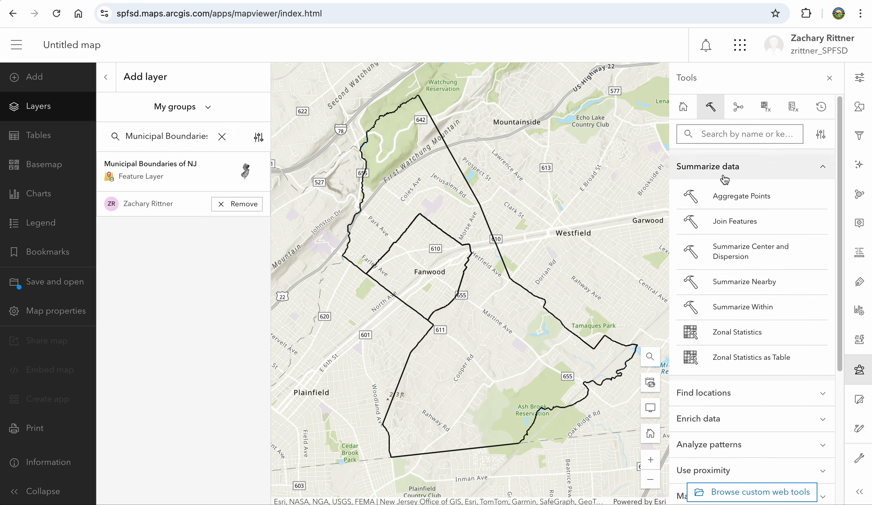
{"action": "left_click", "coordinate": [795, 171]}
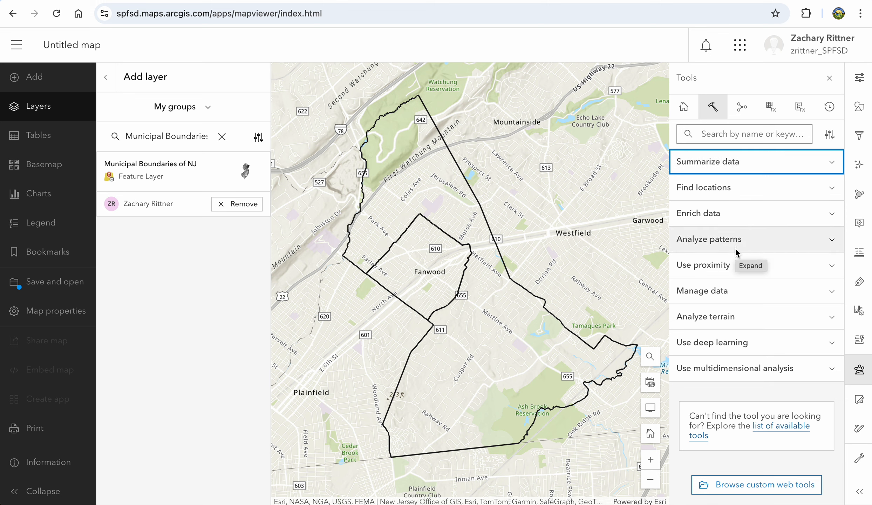
{"action": "left_click", "coordinate": [722, 292]}
{"action": "scroll", "coordinate": [731, 285], "scroll_direction": "up", "scroll_amount": 1}
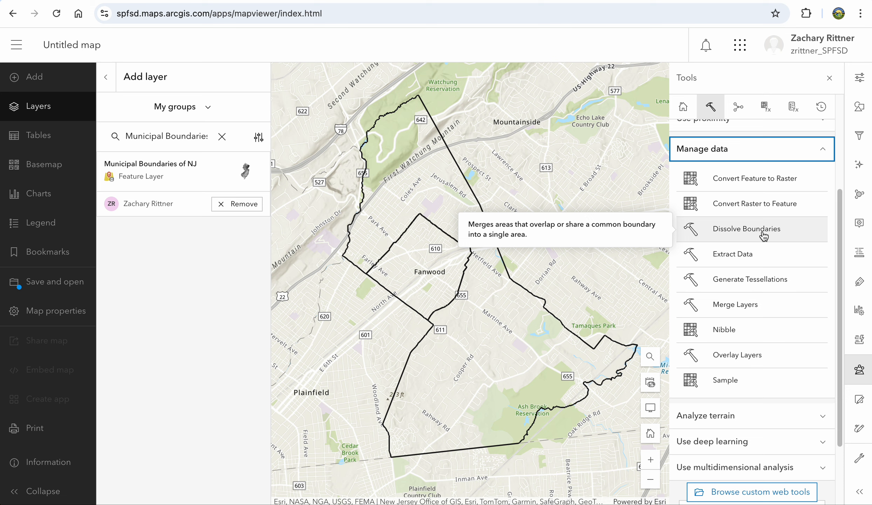
{"action": "left_click", "coordinate": [763, 237]}
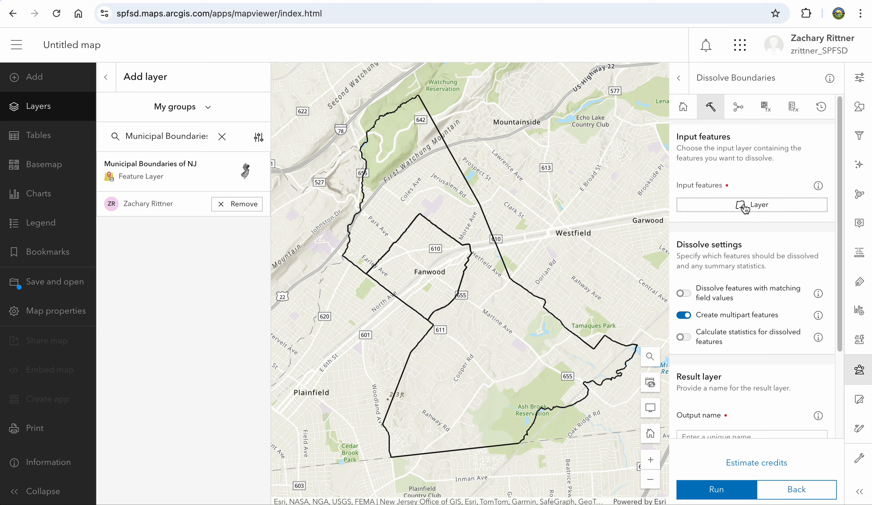
Step: Set the Municipal Boundaries of NJ layer as the input features for Dissolve Boundaries
{"action": "left_click", "coordinate": [768, 209]}
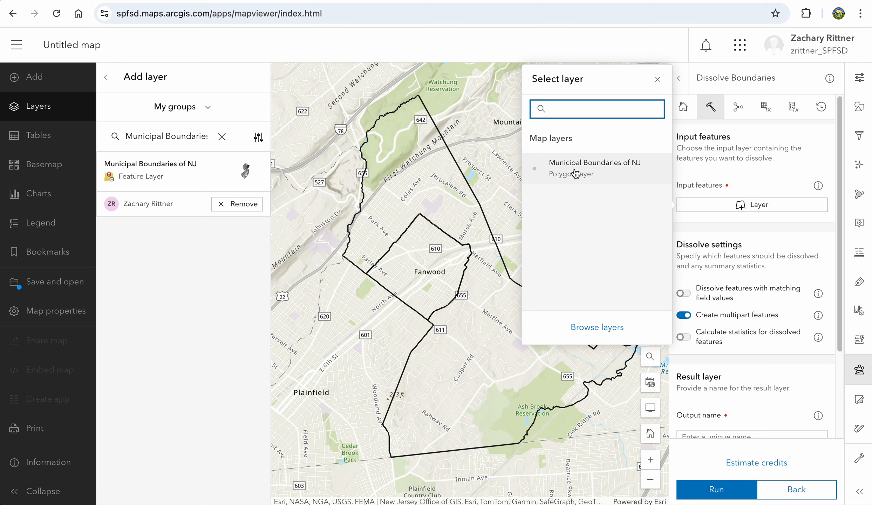
{"action": "left_click", "coordinate": [106, 78]}
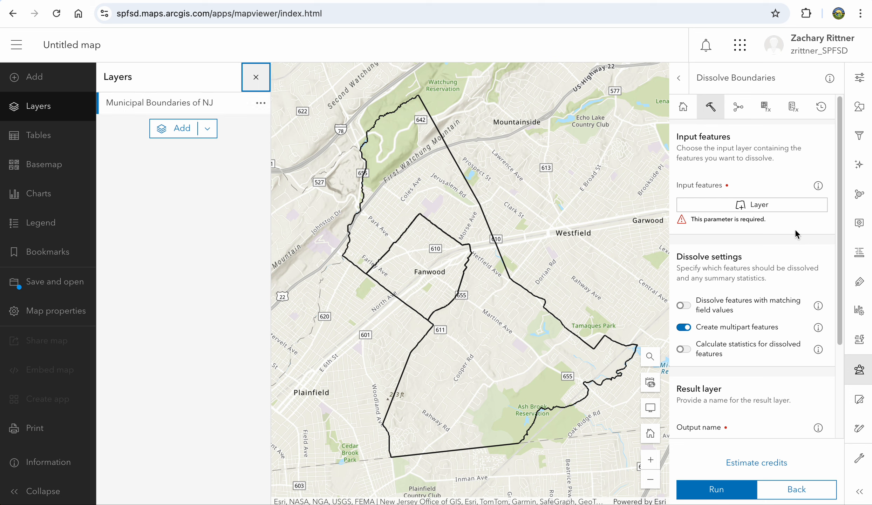
{"action": "left_click", "coordinate": [779, 205]}
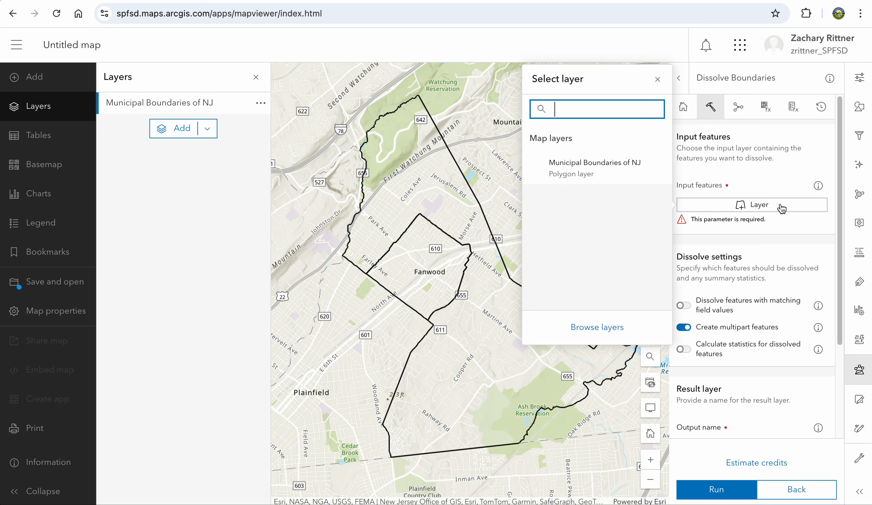
{"action": "left_click", "coordinate": [590, 173]}
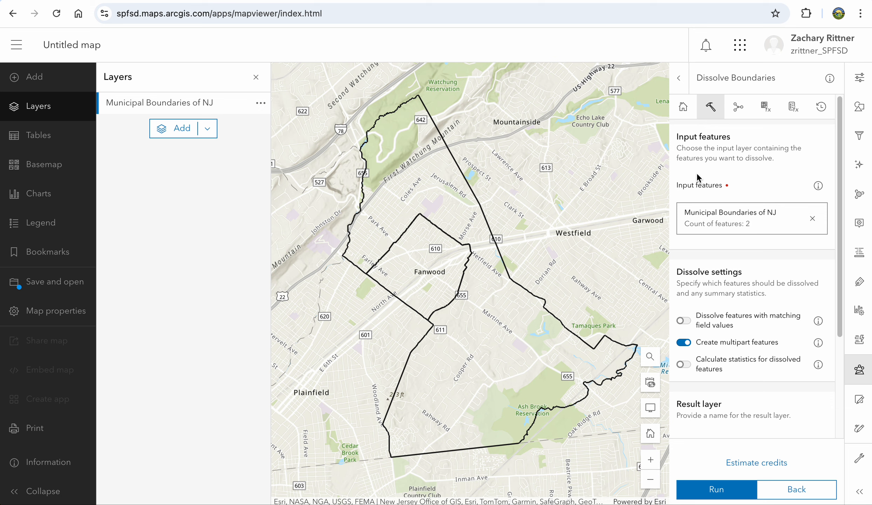
Step: Name the dissolve output "Dissolve SPFE Boundary ZR2", run the analysis and open its history to check the status
{"action": "scroll", "coordinate": [740, 185], "scroll_direction": "down", "scroll_amount": 2}
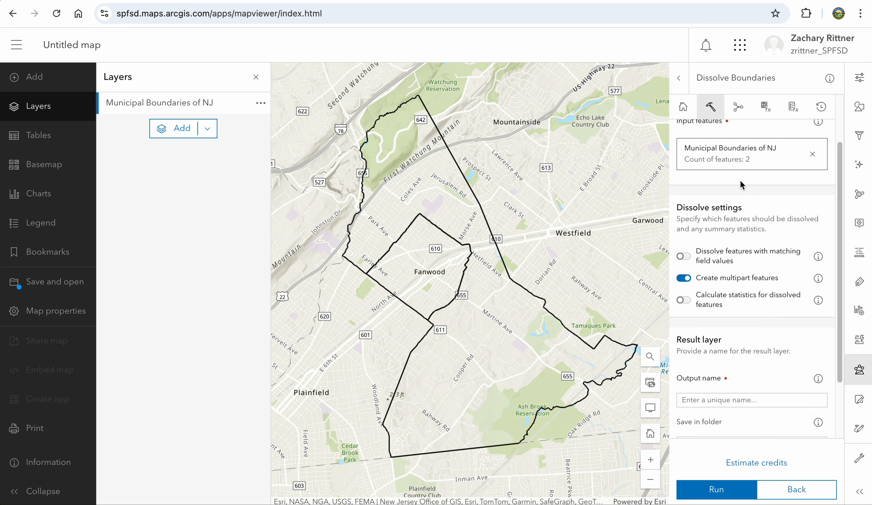
{"action": "scroll", "coordinate": [740, 185], "scroll_direction": "down", "scroll_amount": 1}
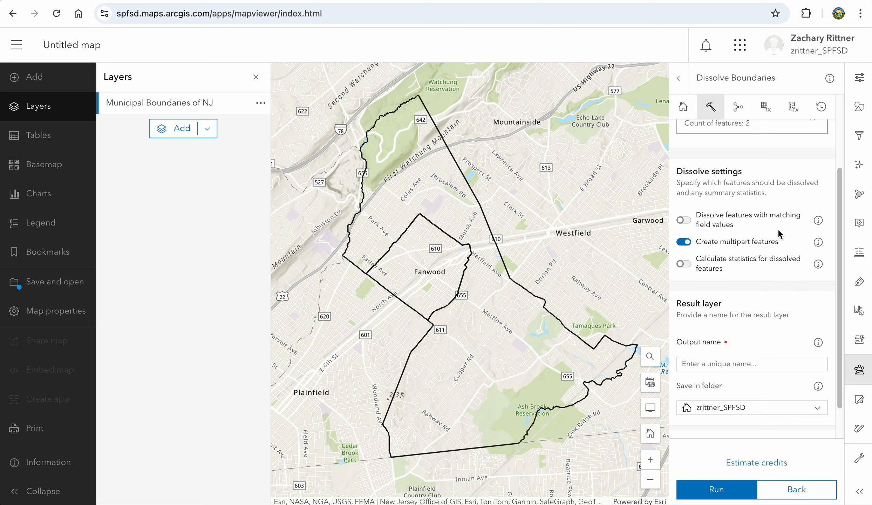
{"action": "scroll", "coordinate": [741, 336], "scroll_direction": "down", "scroll_amount": 1}
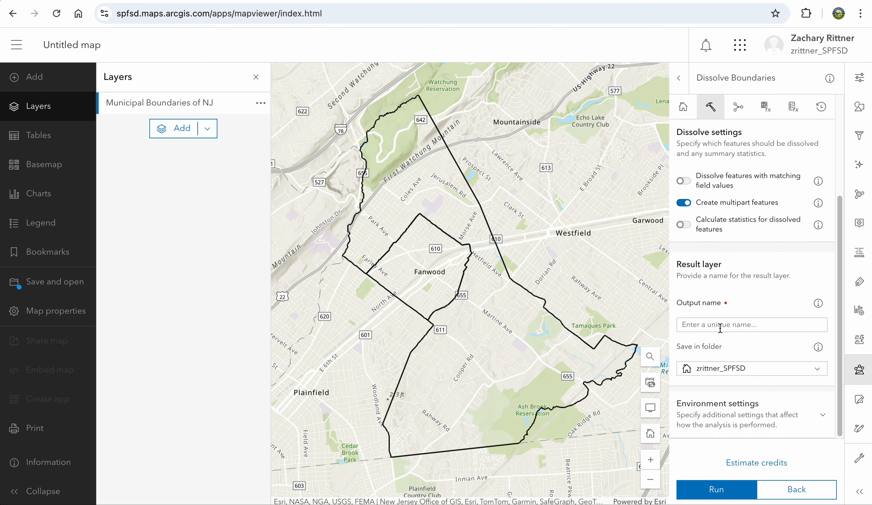
{"action": "left_click", "coordinate": [720, 327]}
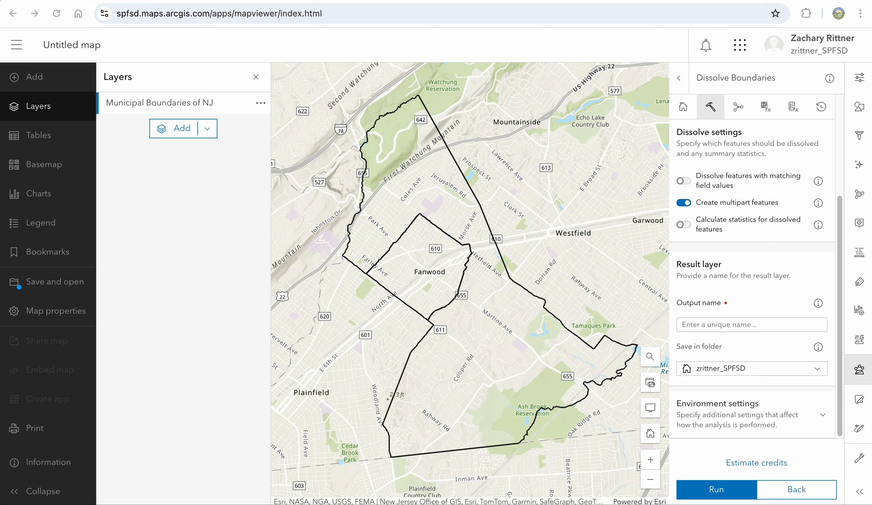
{"action": "left_click", "coordinate": [686, 325]}
{"action": "type", "text": "Dissolve SPFE Boundary"}
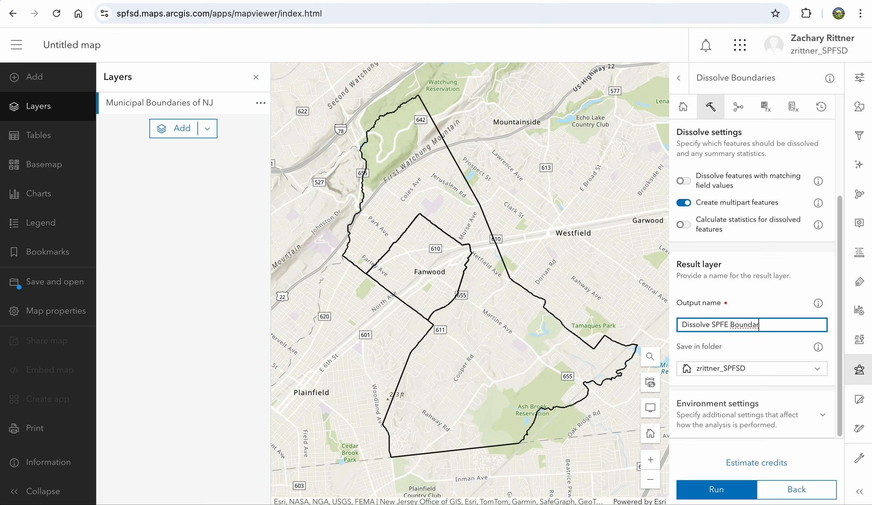
{"action": "type", "text": " ZR"}
{"action": "type", "text": "2"}
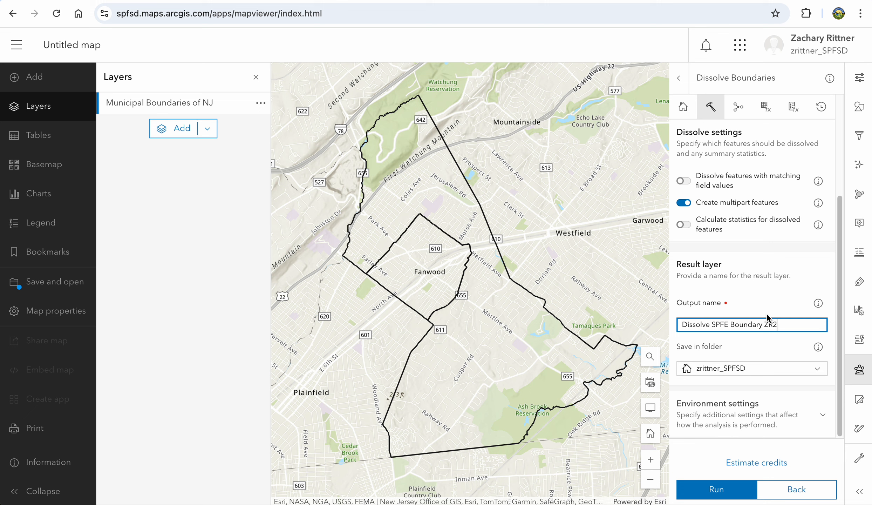
{"action": "left_click", "coordinate": [712, 489]}
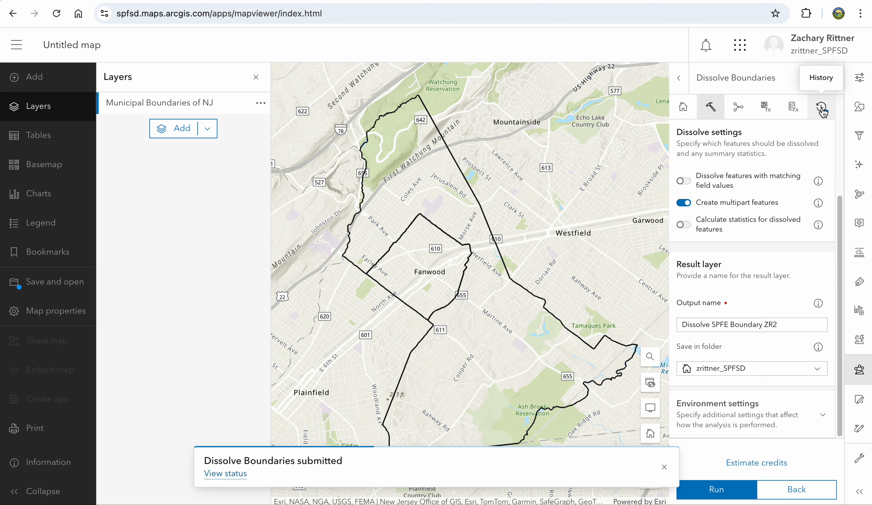
{"action": "left_click", "coordinate": [822, 113]}
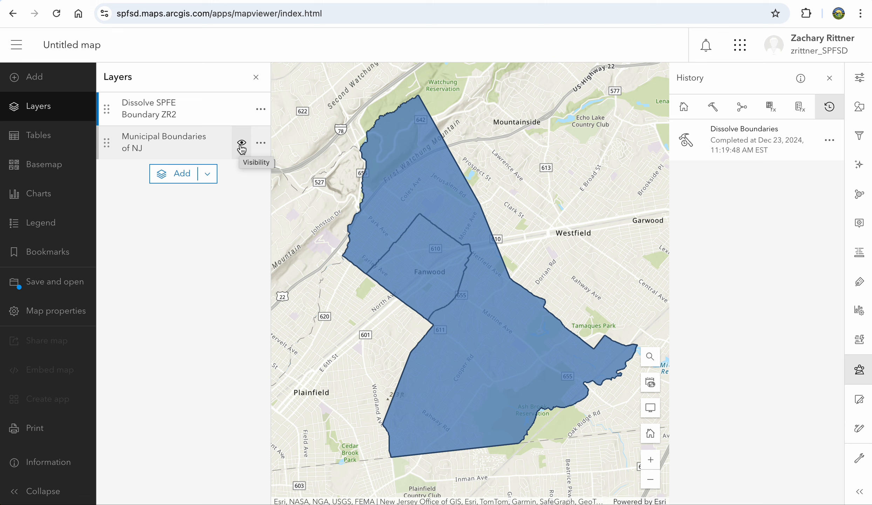
Step: Hide the Municipal Boundaries of NJ layer and inspect the dissolved boundary's pop-up on the map
{"action": "left_click", "coordinate": [242, 144]}
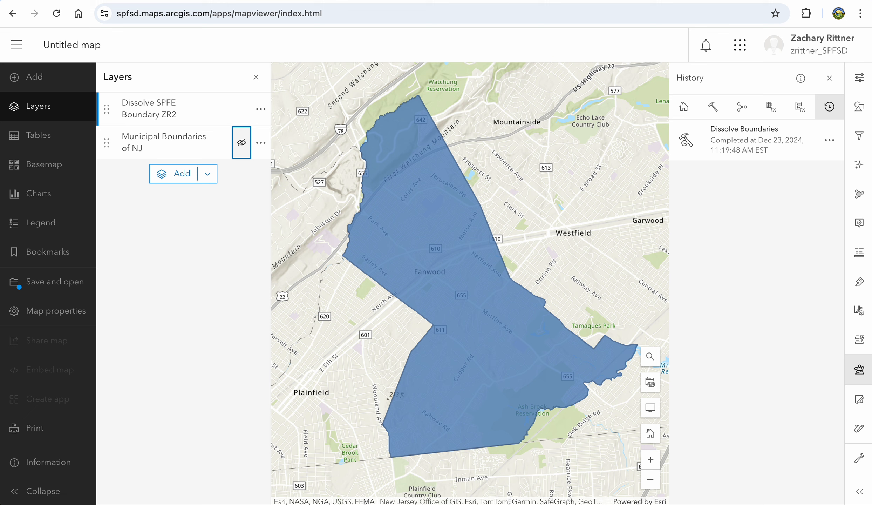
{"action": "left_click", "coordinate": [398, 265]}
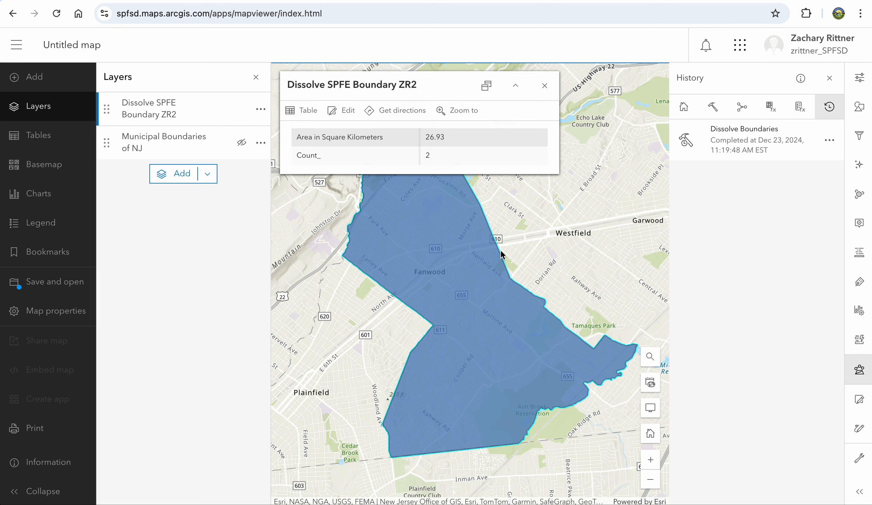
{"action": "left_click", "coordinate": [544, 86]}
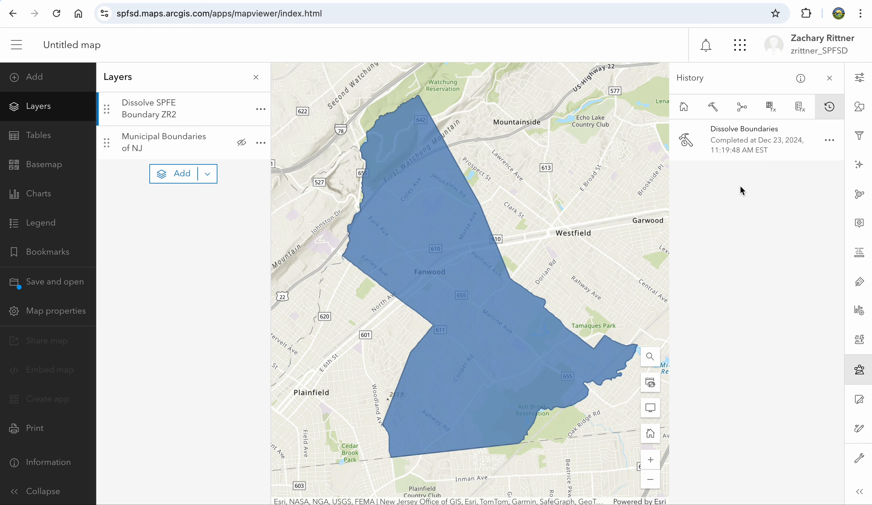
{"action": "left_click", "coordinate": [686, 112]}
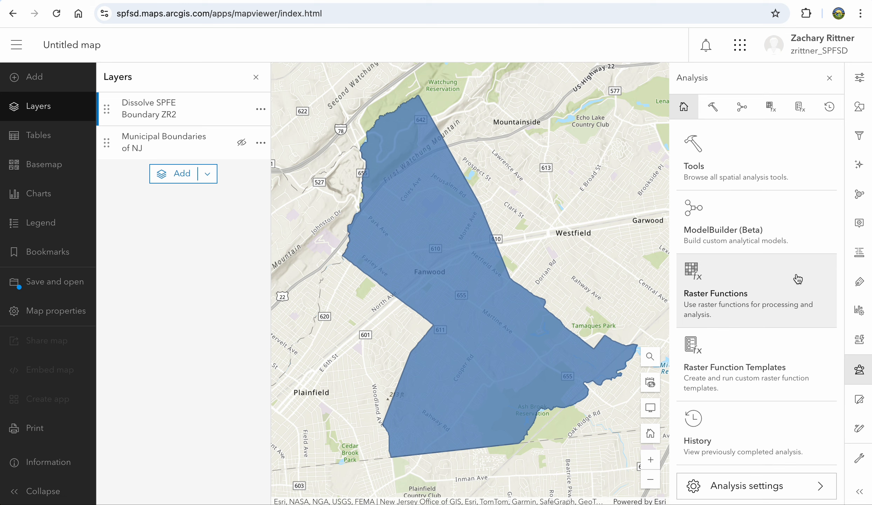
{"action": "left_click", "coordinate": [714, 107]}
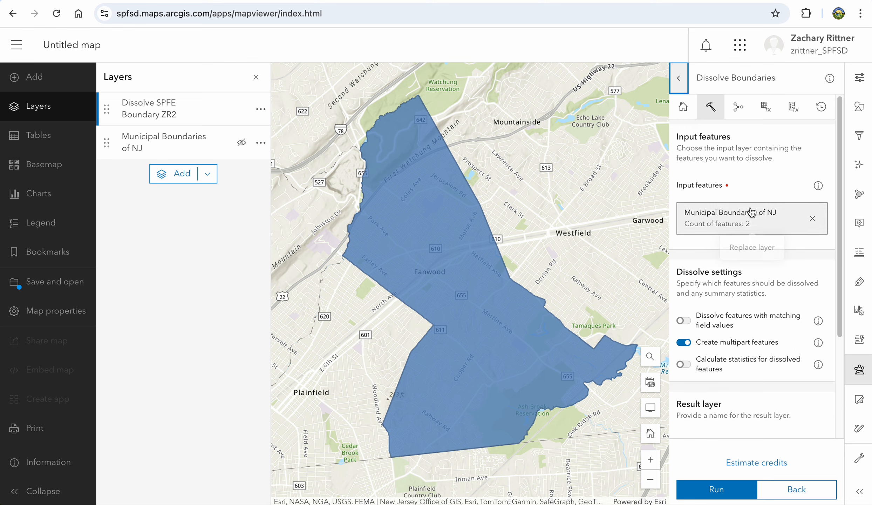
{"action": "left_click", "coordinate": [683, 107]}
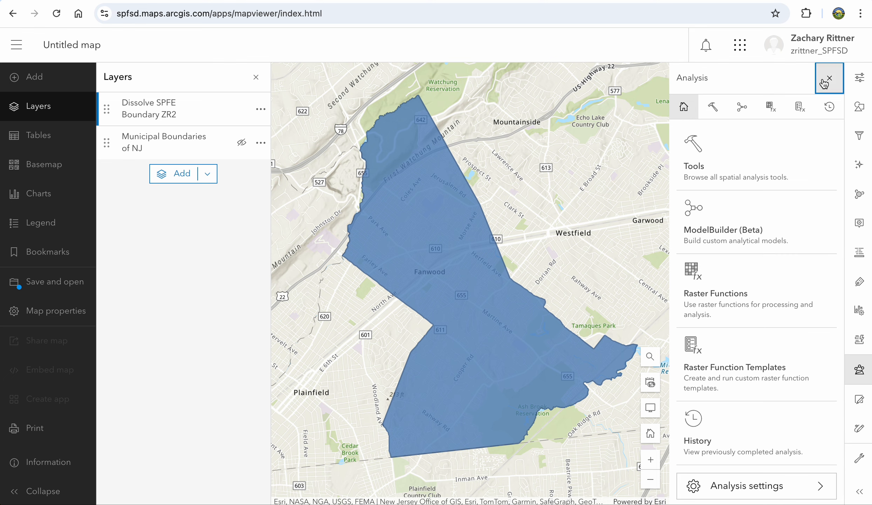
{"action": "left_click", "coordinate": [828, 78]}
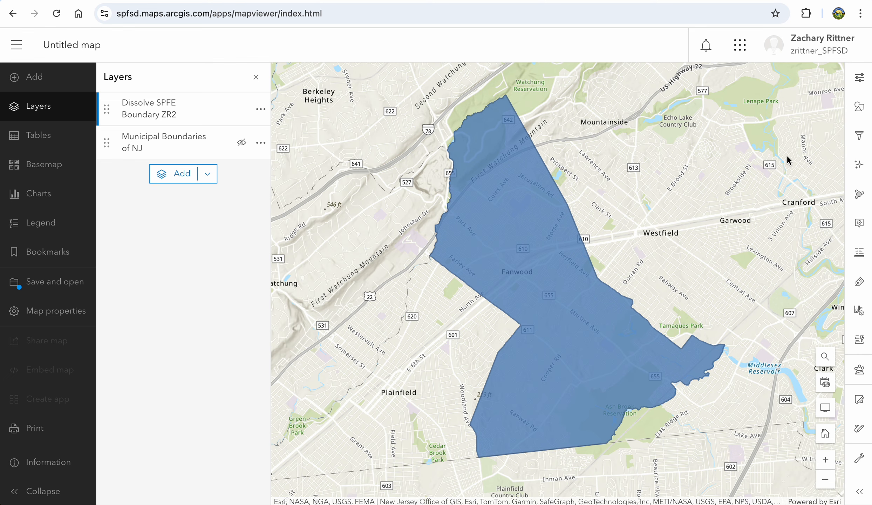
Step: Leave the Dissolve Boundaries tool and open the Enrich Layer tool from the Enrich data category
{"action": "left_click", "coordinate": [860, 383]}
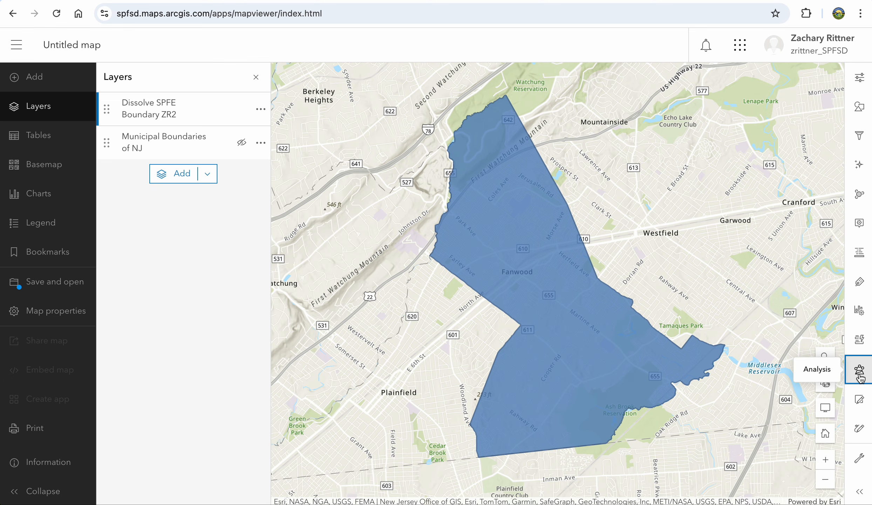
{"action": "left_click", "coordinate": [713, 107]}
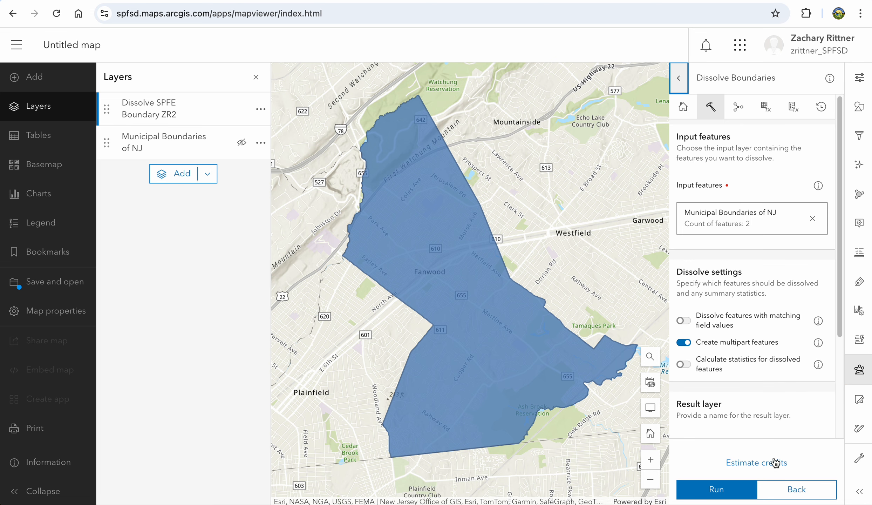
{"action": "left_click", "coordinate": [803, 489]}
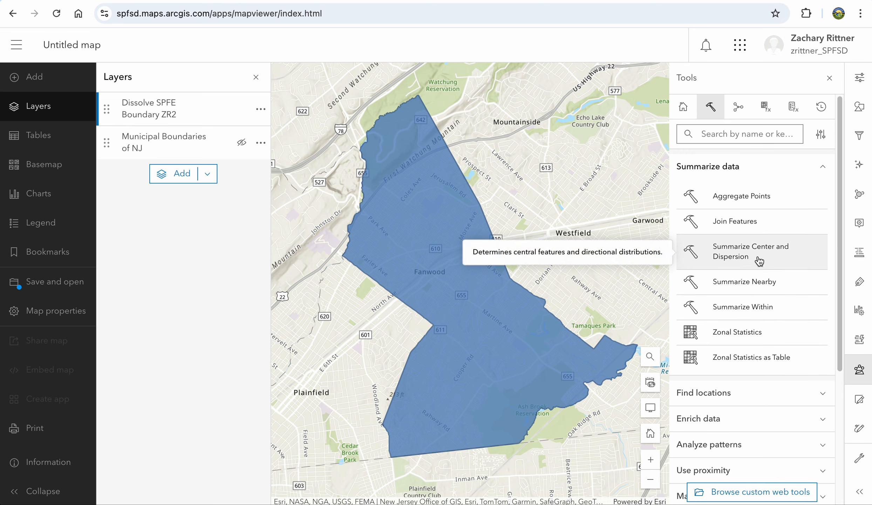
{"action": "left_click", "coordinate": [741, 175]}
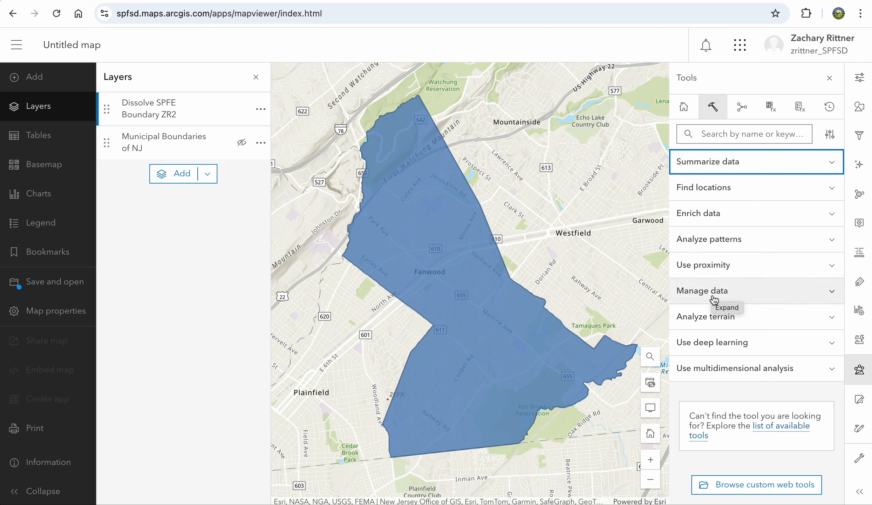
{"action": "left_click", "coordinate": [714, 218]}
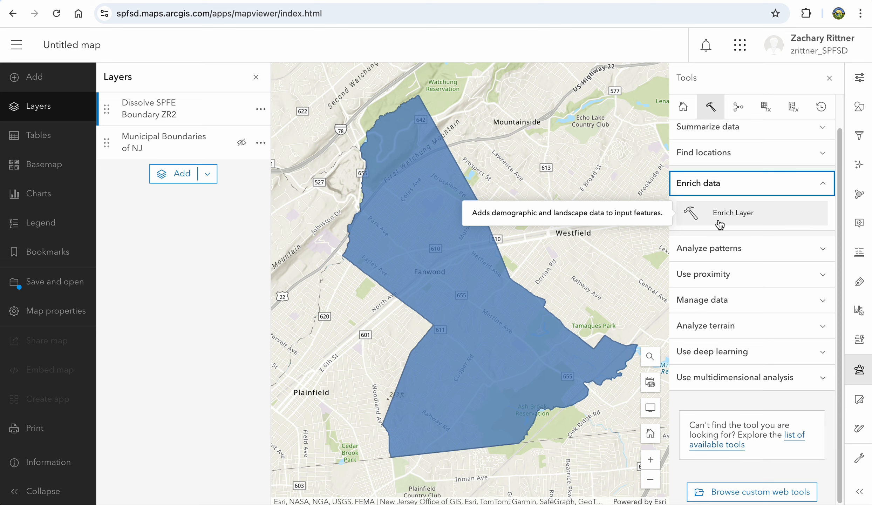
{"action": "left_click", "coordinate": [719, 221]}
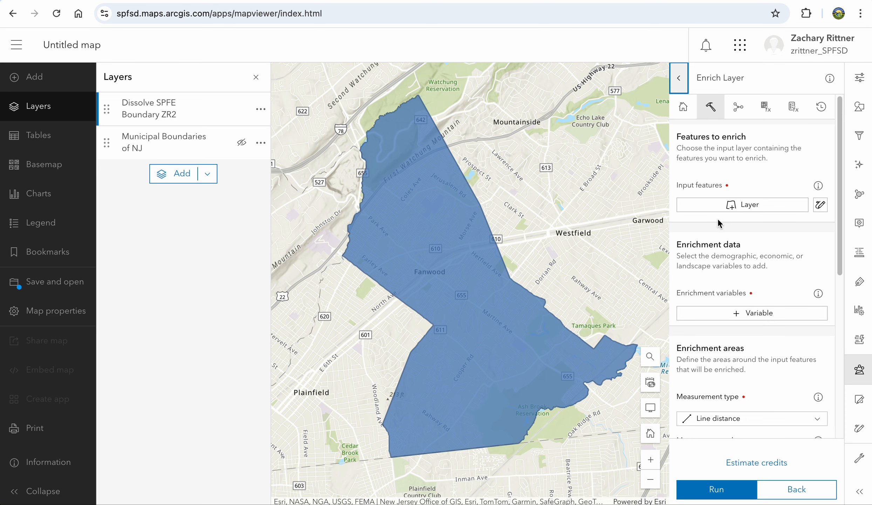
Step: Set the Dissolve SPFE Boundary ZR2 layer as the input features to enrich
{"action": "left_click", "coordinate": [748, 209]}
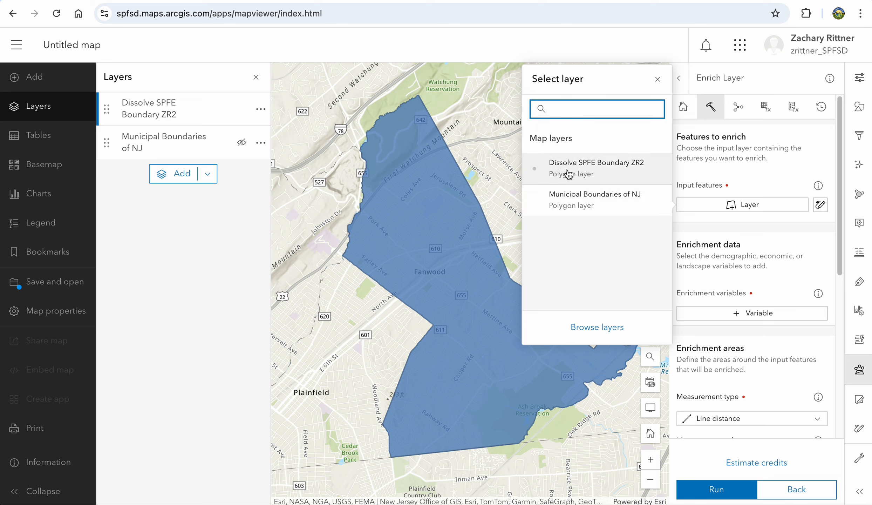
{"action": "left_click", "coordinate": [568, 174]}
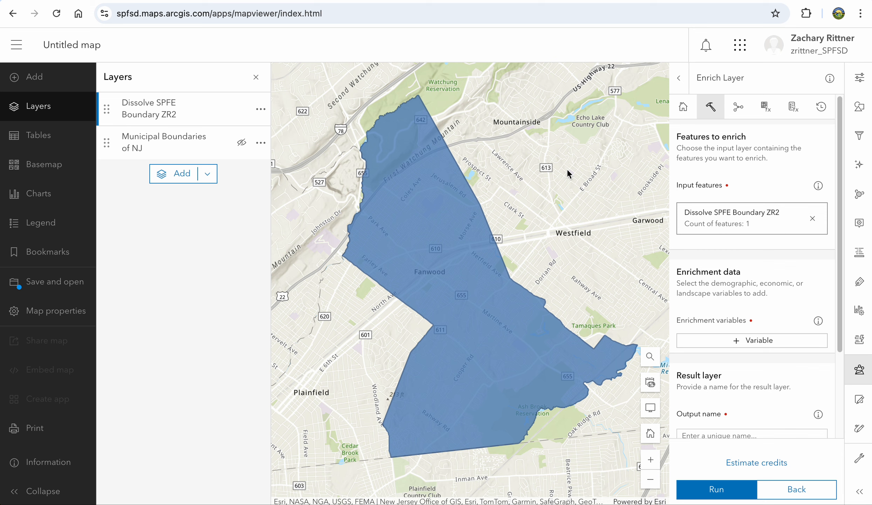
{"action": "scroll", "coordinate": [749, 188], "scroll_direction": "down", "scroll_amount": 1}
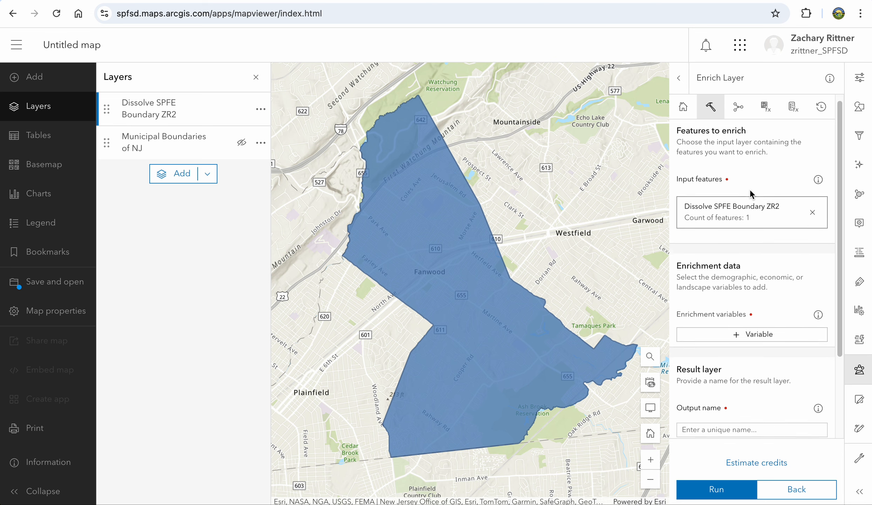
Step: Open the enrichment variables browser and add the 2020 Hispanic Population Age <18 (U.S. Census) variable
{"action": "scroll", "coordinate": [750, 188], "scroll_direction": "down", "scroll_amount": 2}
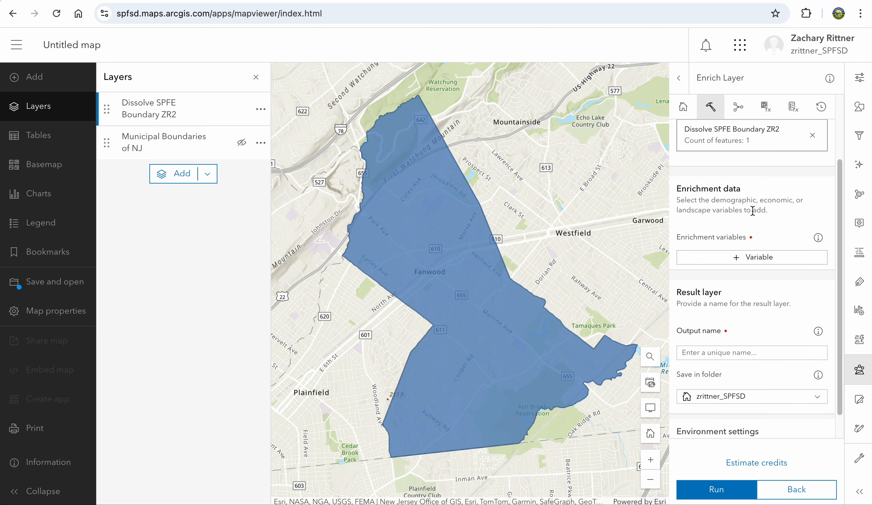
{"action": "left_click", "coordinate": [751, 260]}
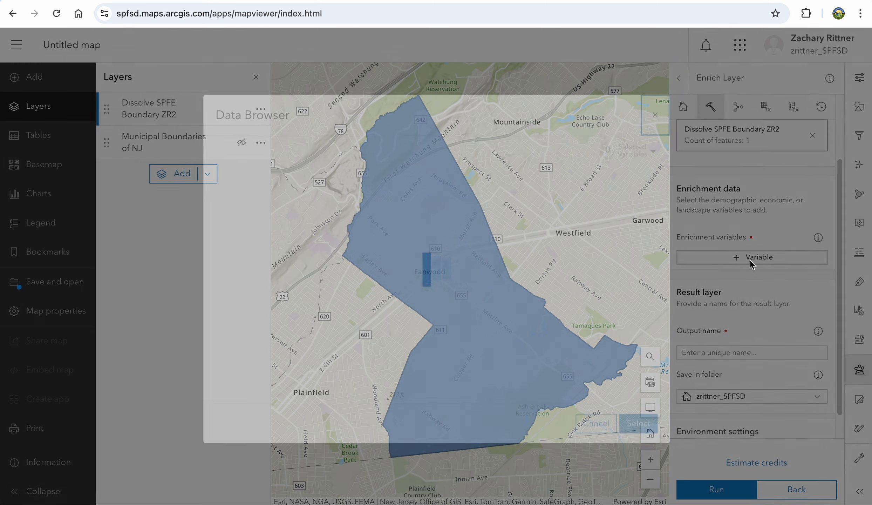
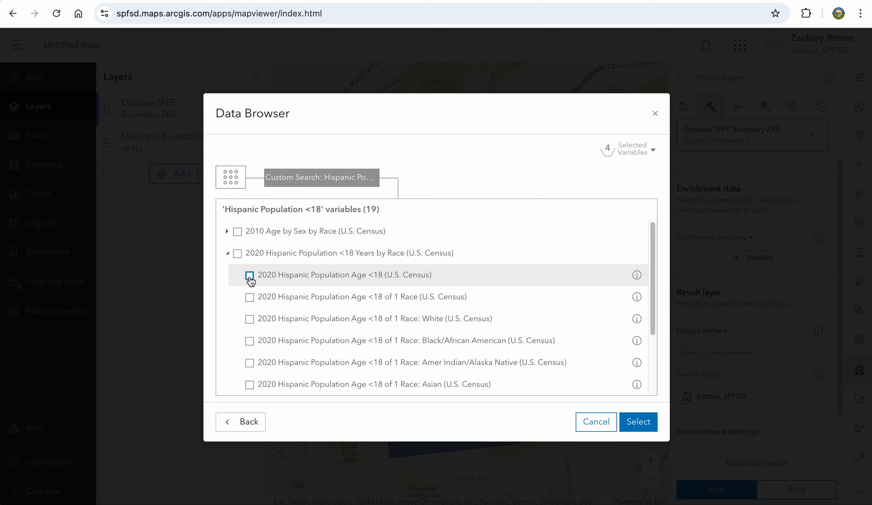
{"action": "left_click", "coordinate": [249, 275]}
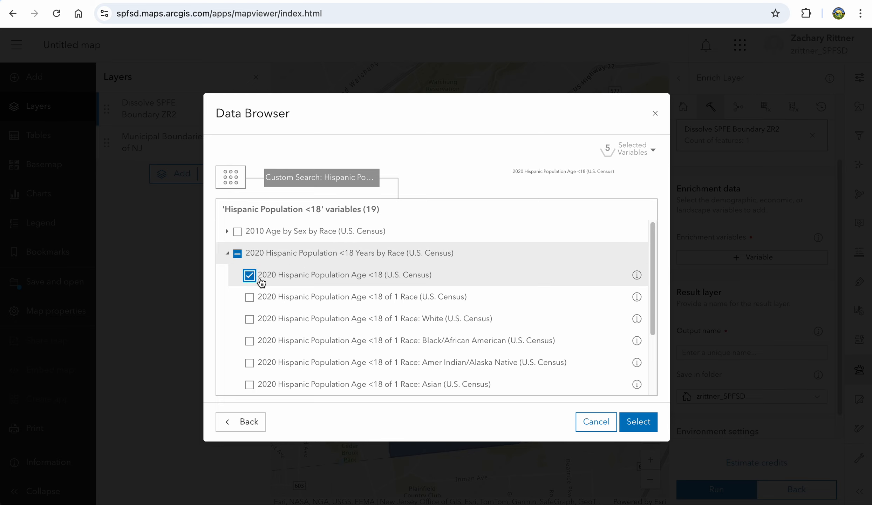
Step: Search all variables for "Diversity Index" and add 2024 Diversity Index (Esri) from 2024 Race and Hispanic Origin
{"action": "left_click", "coordinate": [232, 186]}
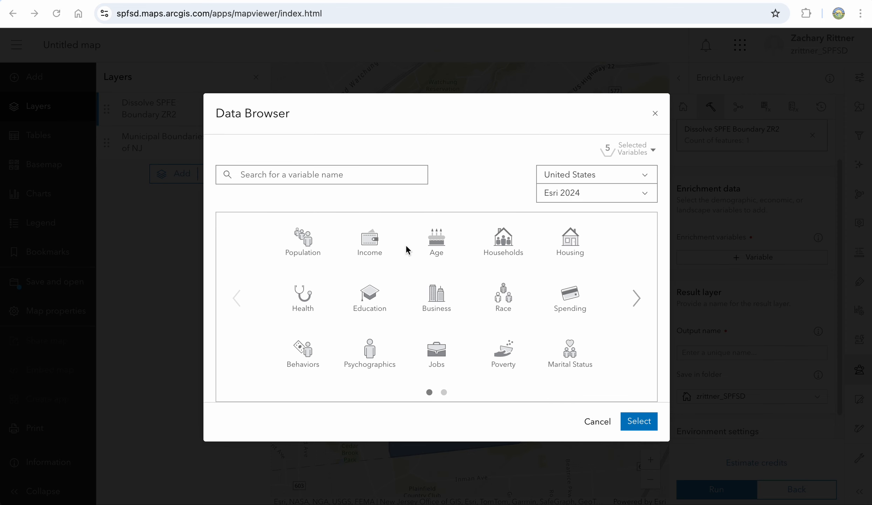
{"action": "left_click", "coordinate": [314, 175]}
{"action": "type", "text": "Diversity Index"}
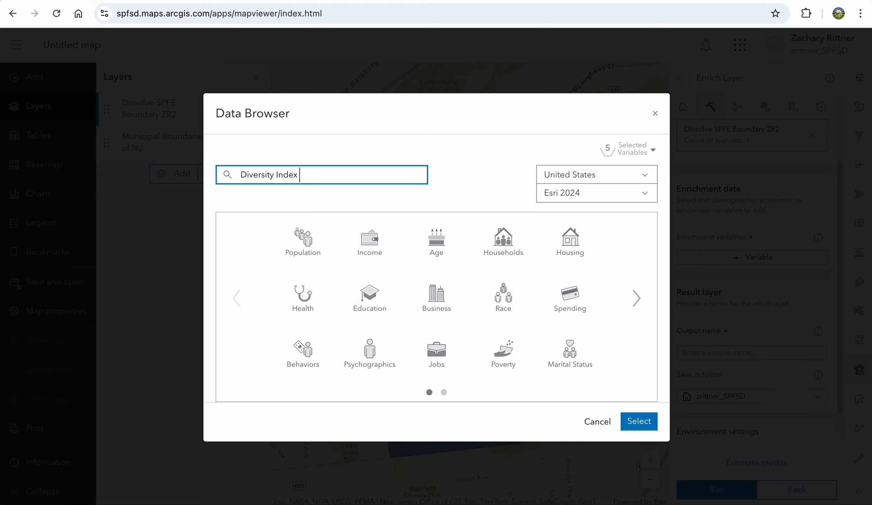
{"action": "key", "text": "Return"}
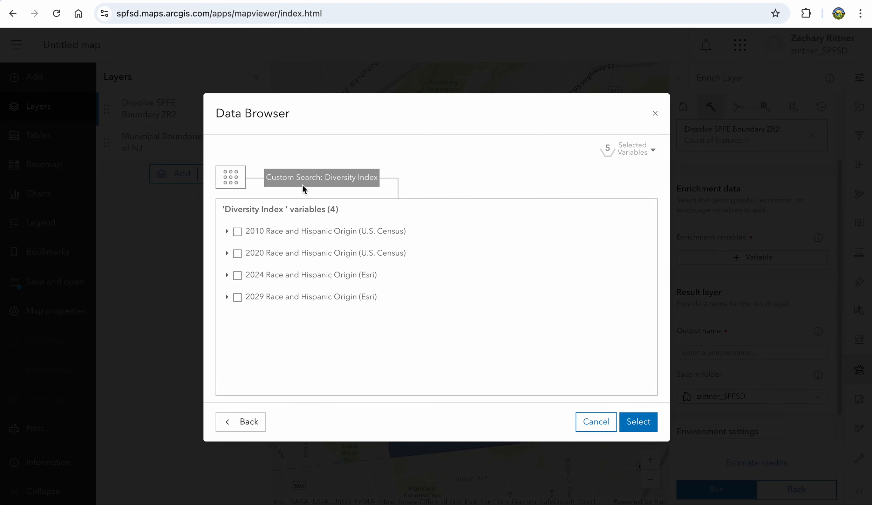
{"action": "left_click", "coordinate": [227, 275]}
{"action": "left_click", "coordinate": [249, 297]}
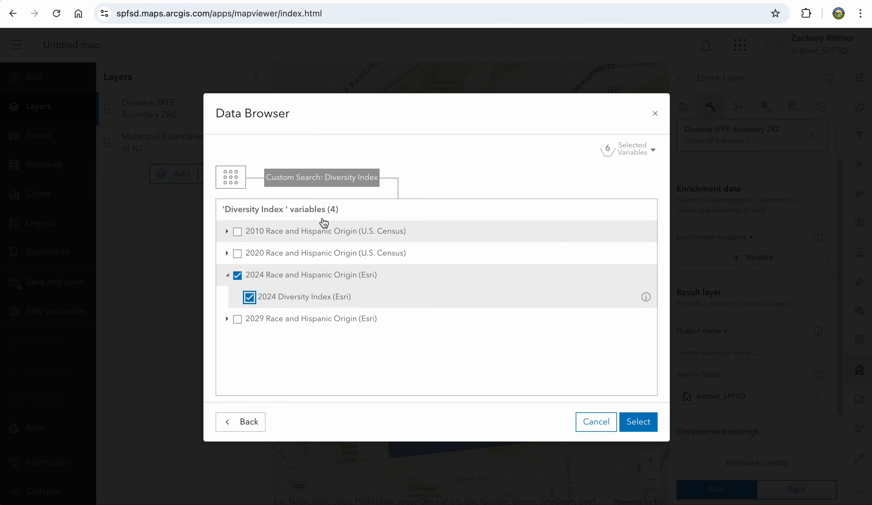
Step: Search for "Unemployment Population Rate: Population Age 25-54" and add 2024 Unemployment Rate: Population Age 25-54 (Esri)
{"action": "left_click", "coordinate": [228, 177]}
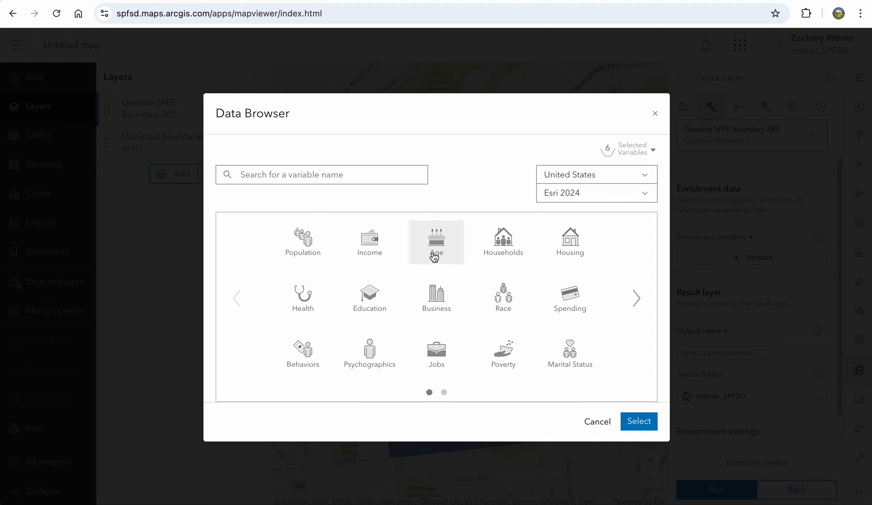
{"action": "left_click", "coordinate": [323, 177]}
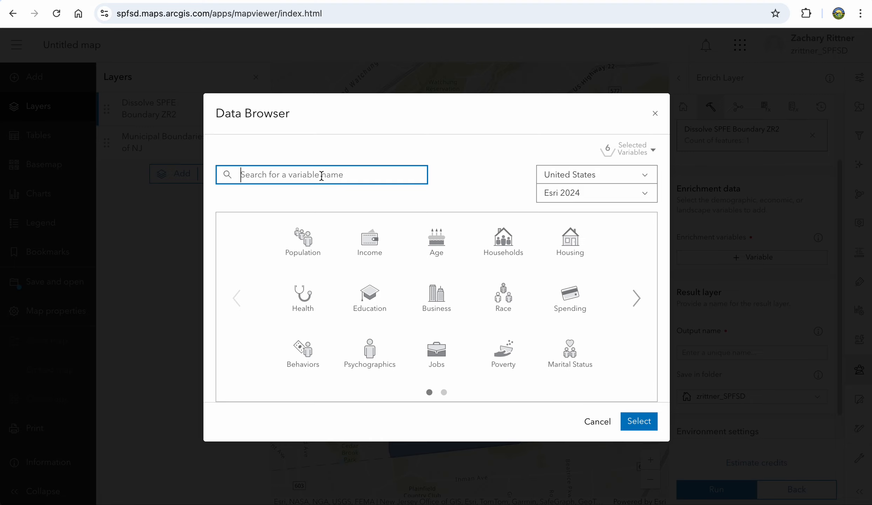
{"action": "type", "text": "Unemployment Population Rate: Population Age 25-54"}
{"action": "key", "text": "Return"}
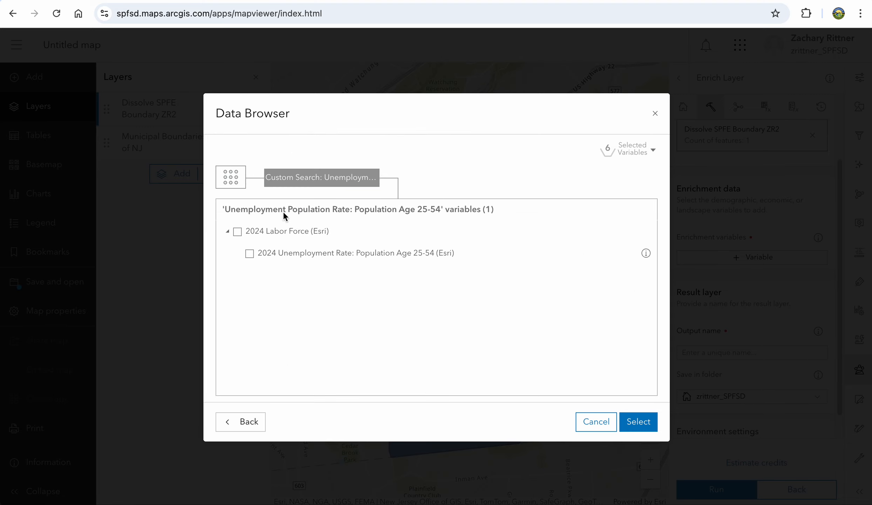
{"action": "left_click", "coordinate": [248, 256]}
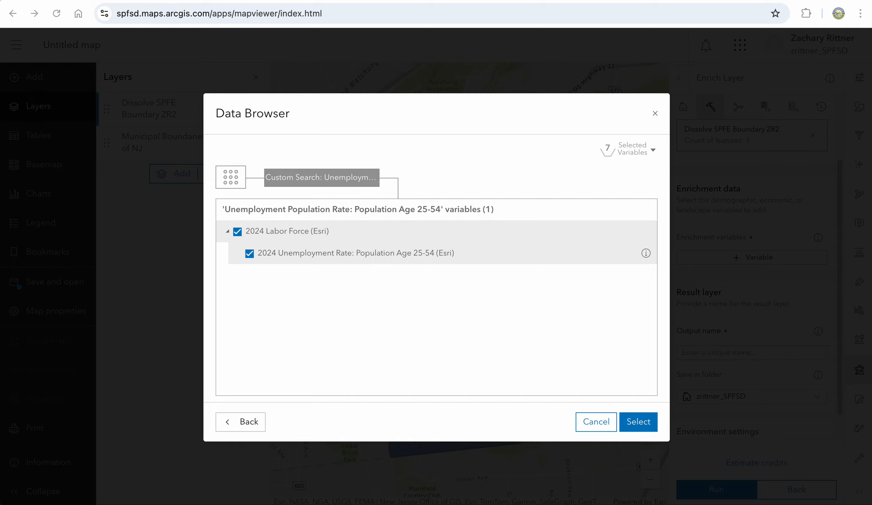
Step: Browse the variable categories, switch the data source to Landscape and return it to Esri 2024
{"action": "left_click", "coordinate": [232, 177]}
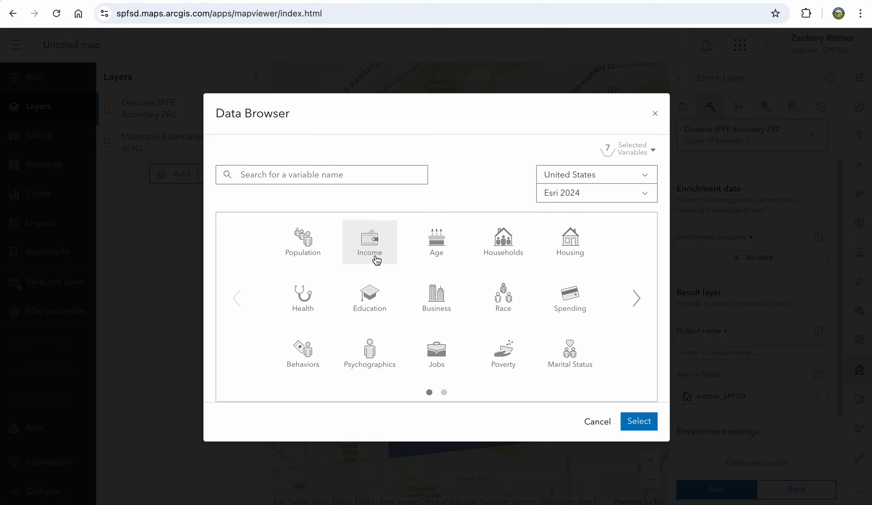
{"action": "left_click", "coordinate": [642, 306]}
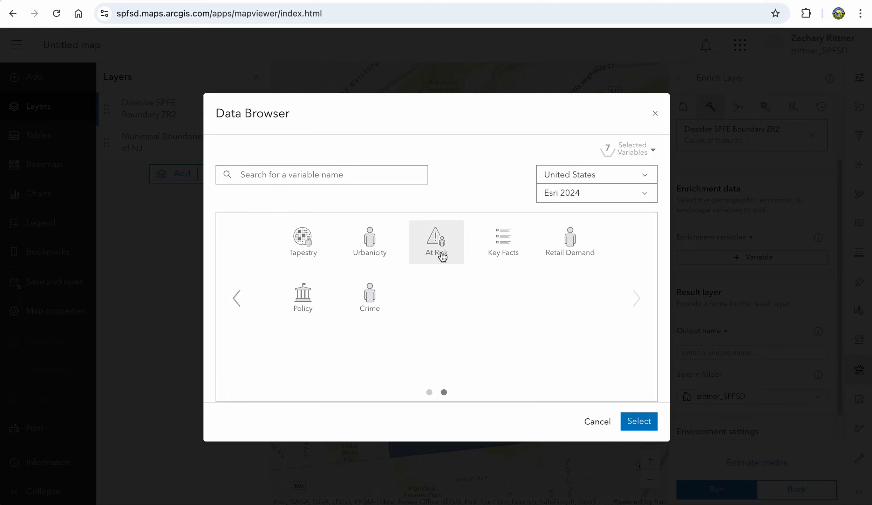
{"action": "left_click", "coordinate": [237, 298]}
{"action": "left_click", "coordinate": [583, 199]}
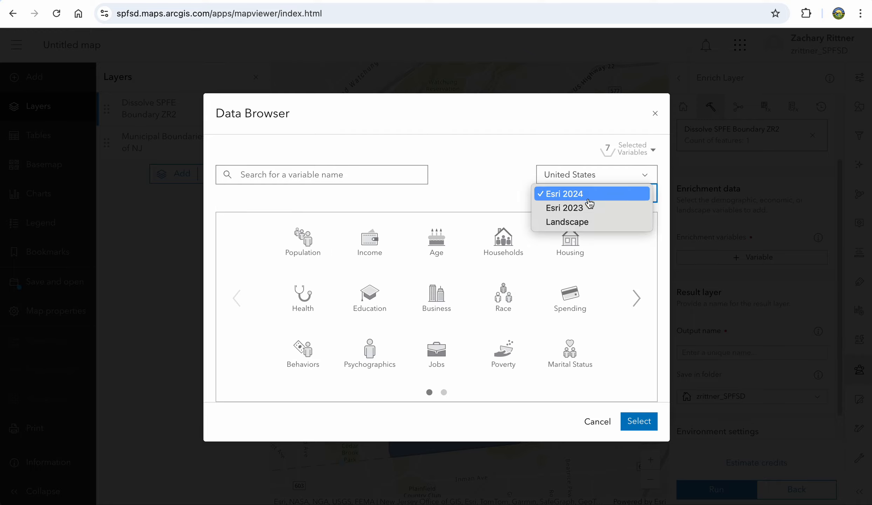
{"action": "left_click", "coordinate": [606, 223]}
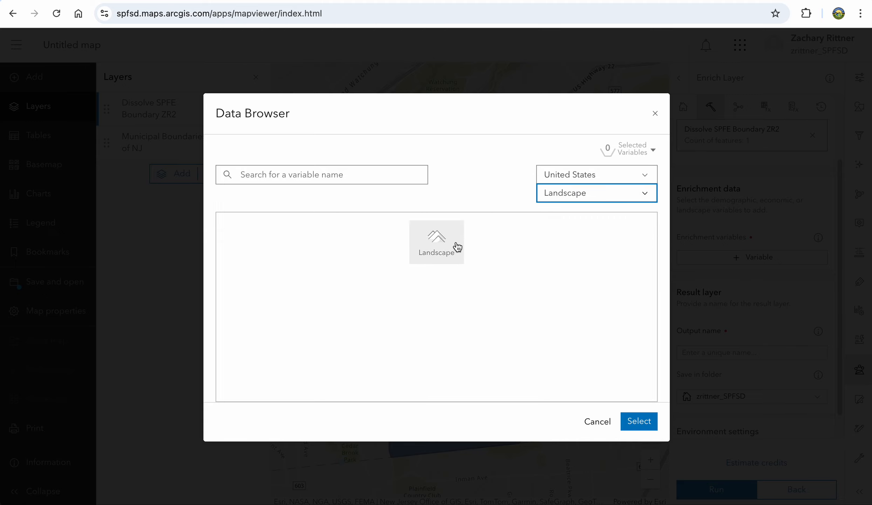
{"action": "left_click", "coordinate": [635, 189]}
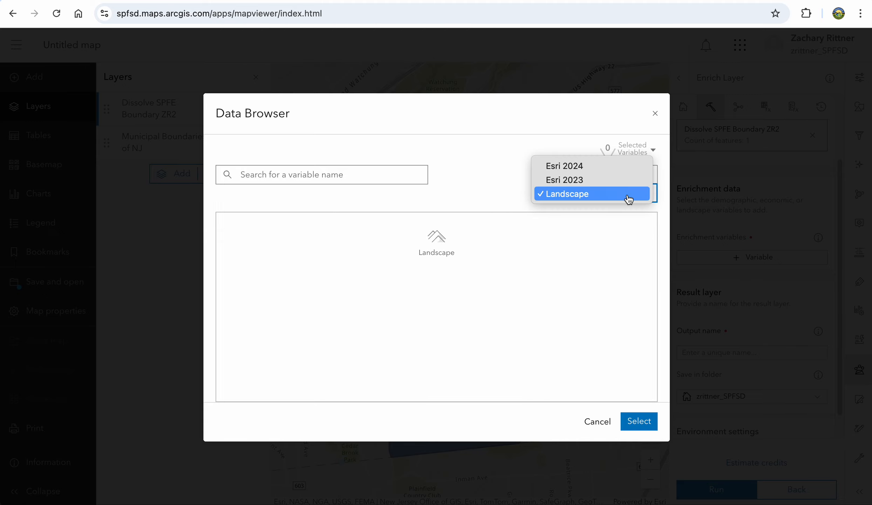
{"action": "left_click", "coordinate": [617, 171]}
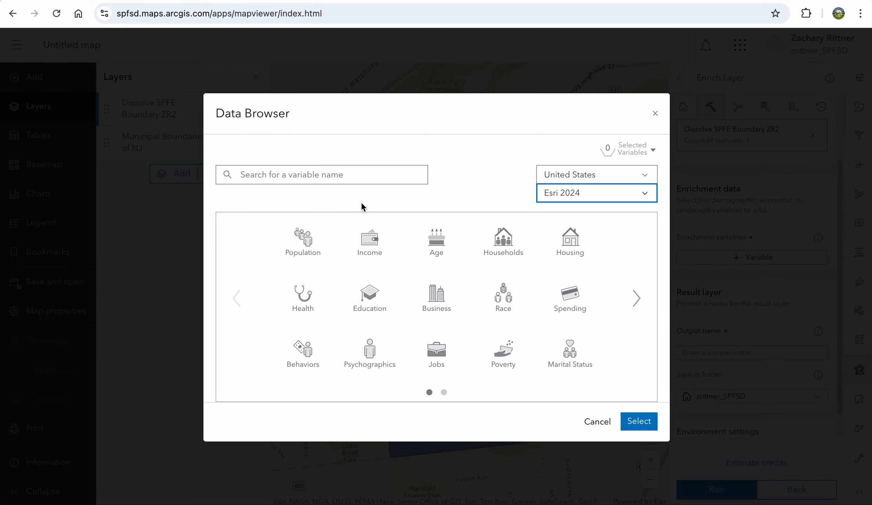
Step: Add the 2024 Population Age 25+ Bachelor's Degree and Graduate/Professional Degree variables from the Education category
{"action": "left_click", "coordinate": [368, 296]}
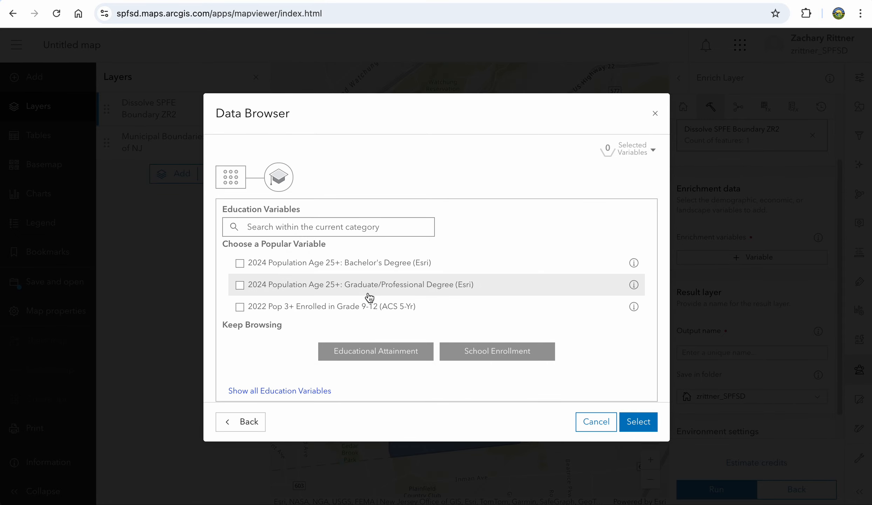
{"action": "left_click", "coordinate": [240, 264]}
{"action": "left_click", "coordinate": [240, 285]}
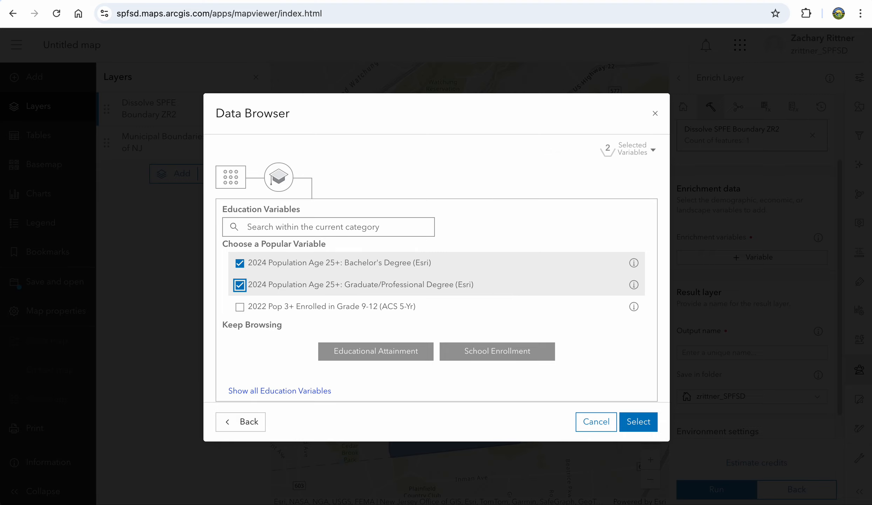
Step: Search the Education category for "Pop Age 25+: High School Diploma" and add the 2022 ACS 5-Yr variable
{"action": "left_click", "coordinate": [260, 227]}
{"action": "type", "text": "Pop Age 25+: High School Diploma"}
{"action": "key", "text": "Return"}
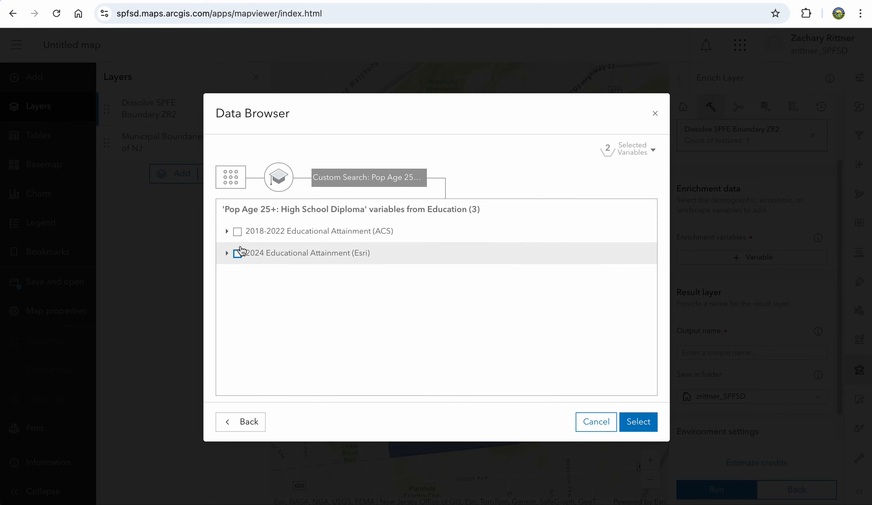
{"action": "left_click", "coordinate": [226, 231]}
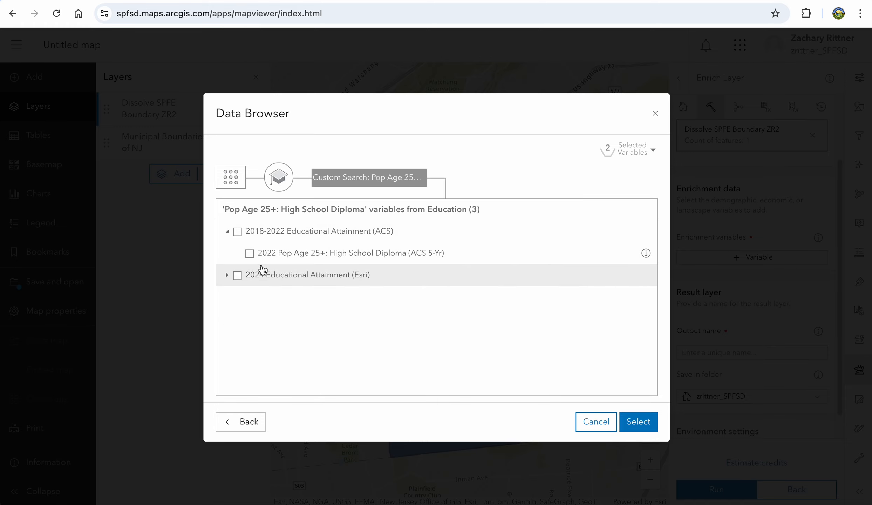
{"action": "left_click", "coordinate": [249, 253]}
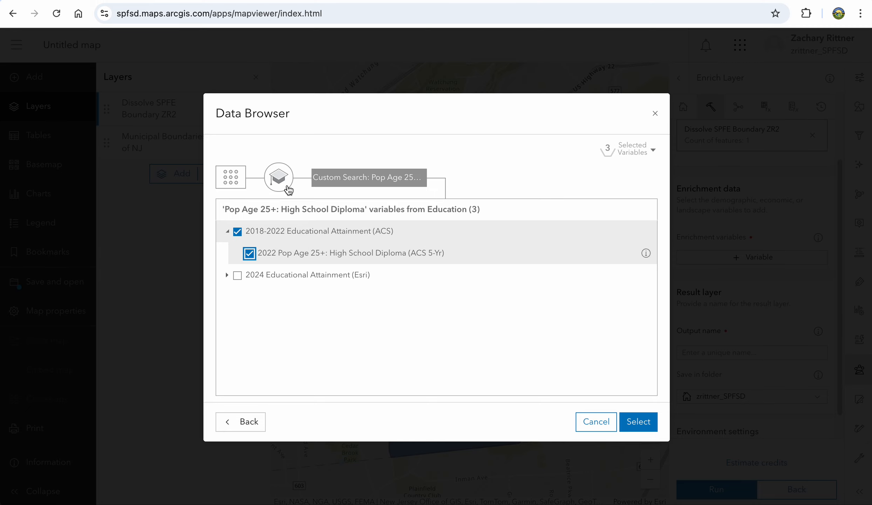
Step: Return to the category overview and review the list of selected variables
{"action": "left_click", "coordinate": [230, 177]}
{"action": "left_click", "coordinate": [646, 151]}
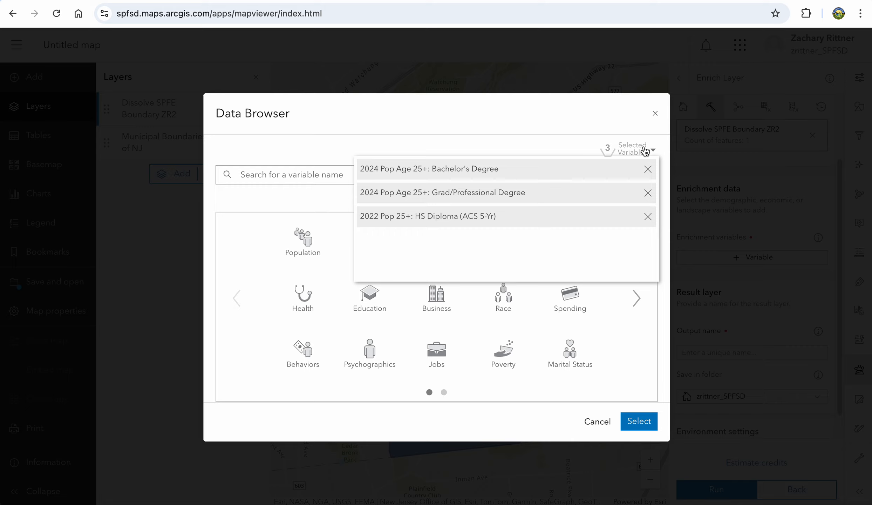
{"action": "left_click", "coordinate": [645, 150]}
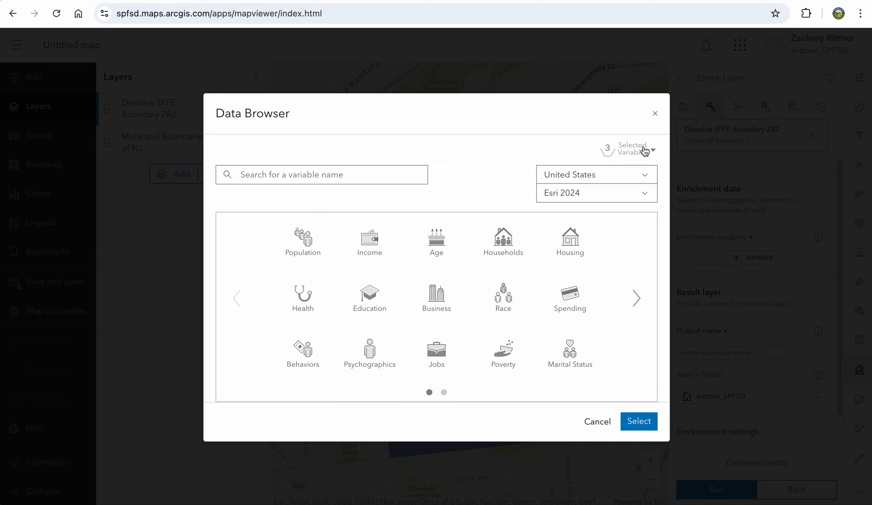
{"action": "left_click", "coordinate": [636, 153]}
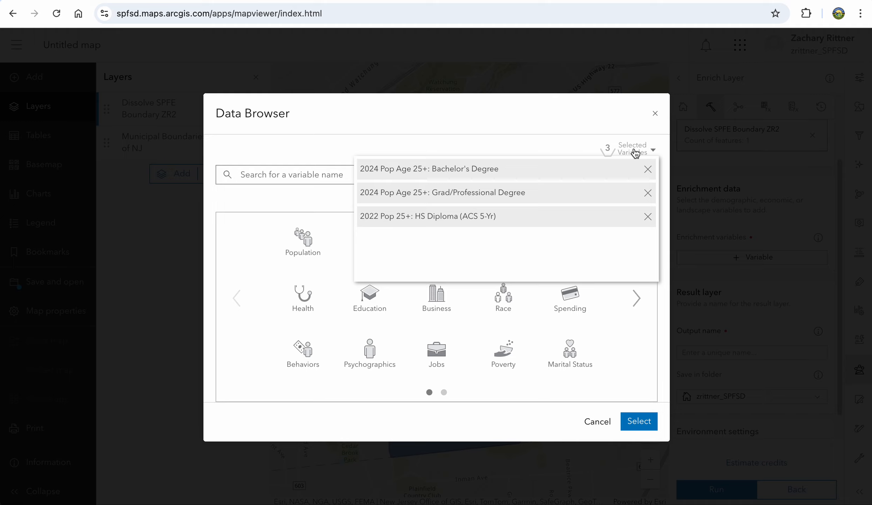
{"action": "left_click", "coordinate": [636, 153]}
Step: Add 2024 Total Population (Esri) from the Population category and 2024 Total Households (Esri) from the Households category
{"action": "left_click", "coordinate": [291, 245]}
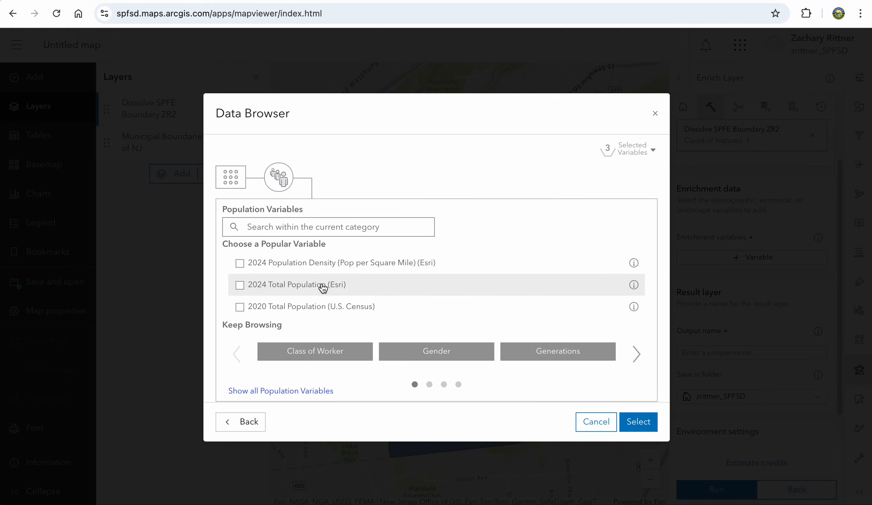
{"action": "left_click", "coordinate": [240, 284]}
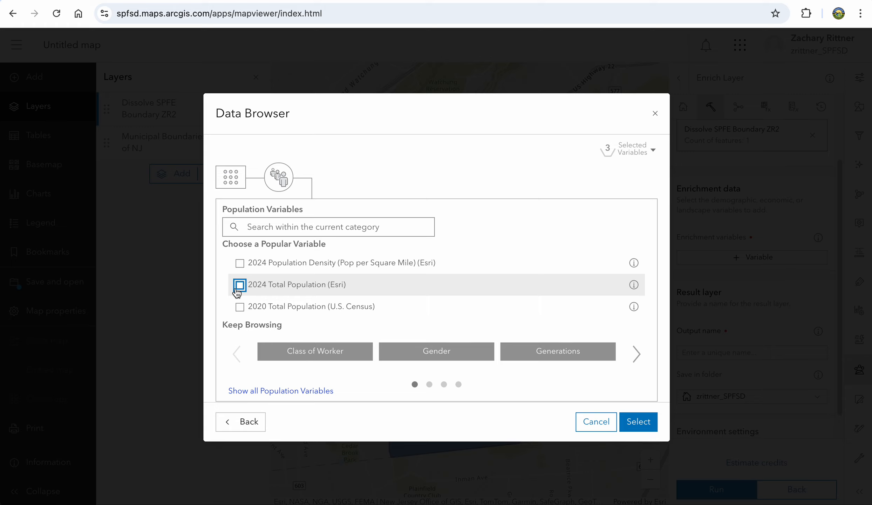
{"action": "left_click", "coordinate": [240, 179]}
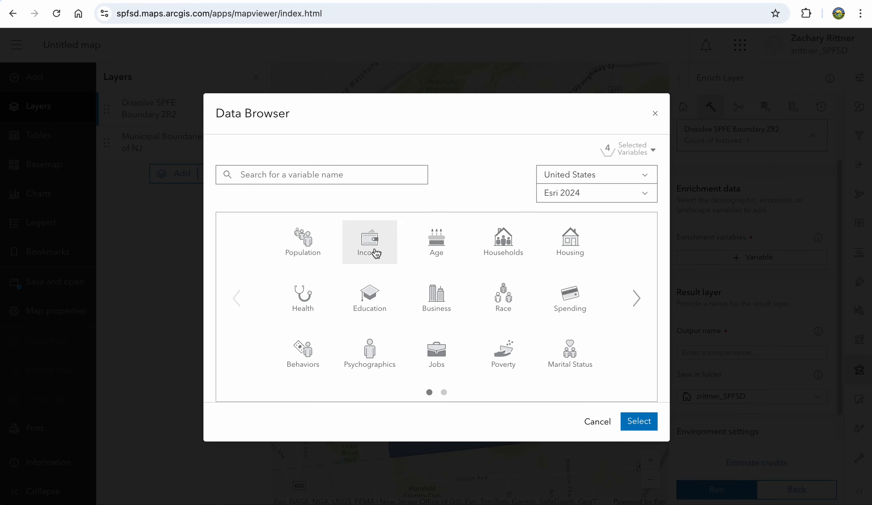
{"action": "left_click", "coordinate": [499, 252]}
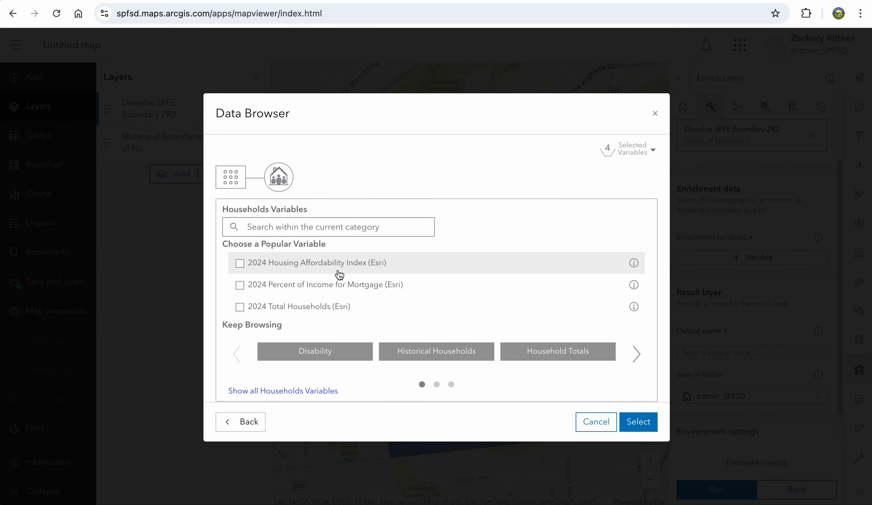
{"action": "left_click", "coordinate": [261, 308]}
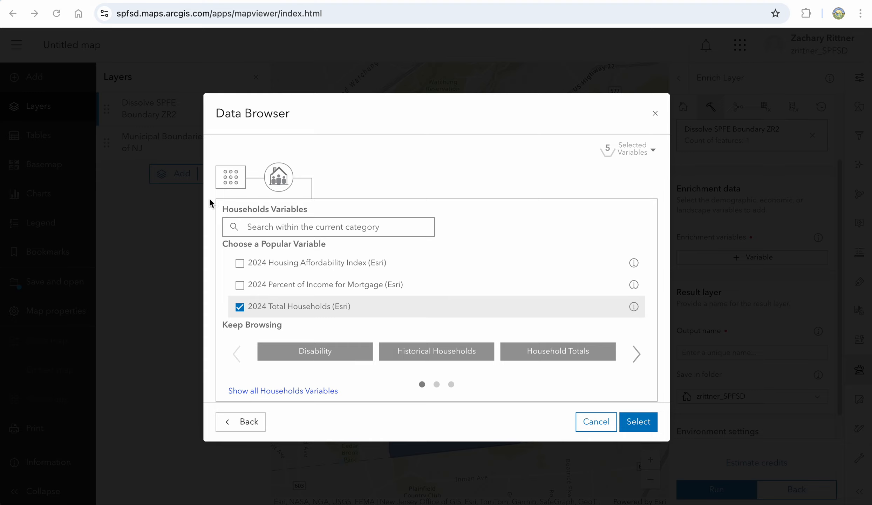
{"action": "left_click", "coordinate": [276, 179]}
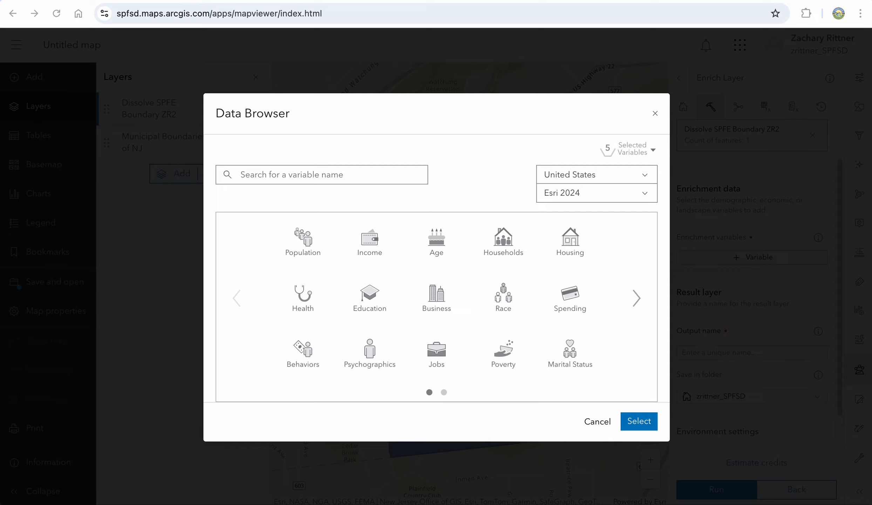
Step: Search the data browser for "Average Household Income" and add the 2024 Average Household Income (Esri) variable
{"action": "left_click", "coordinate": [255, 170]}
{"action": "type", "text": "Average Household Income"}
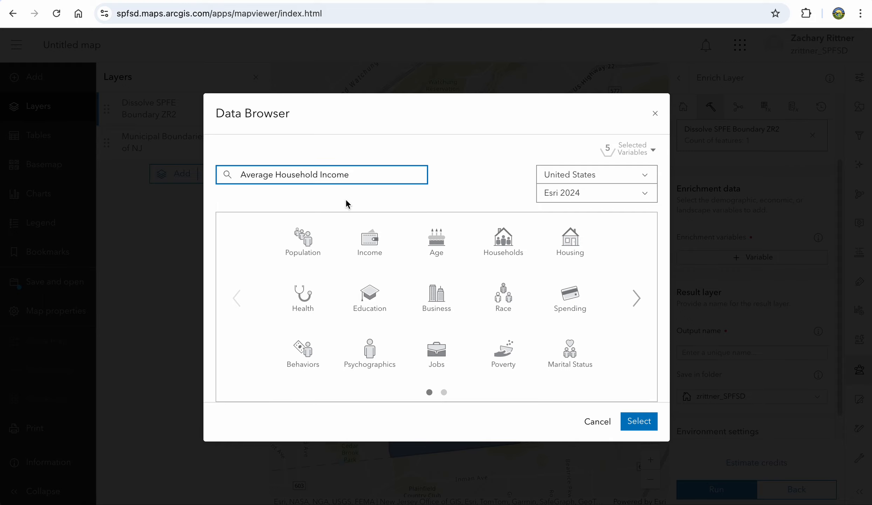
{"action": "key", "text": "Return"}
{"action": "left_click", "coordinate": [227, 253]}
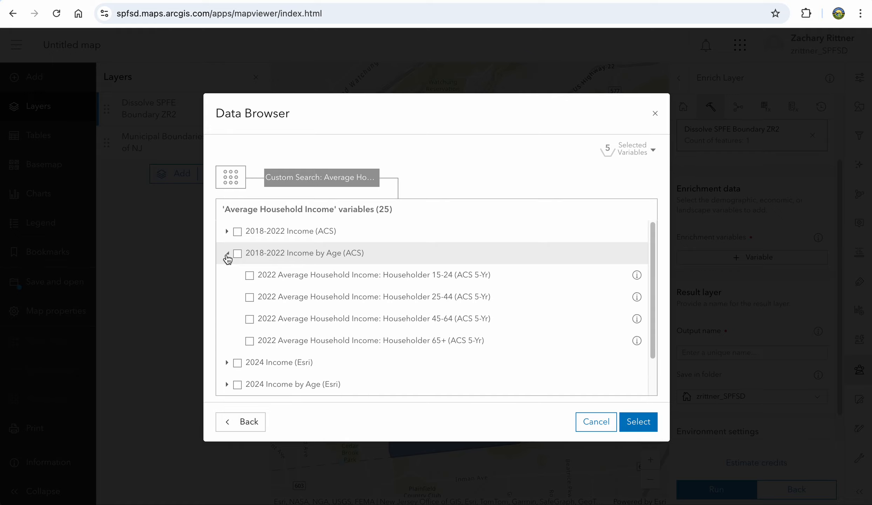
{"action": "left_click", "coordinate": [228, 255]}
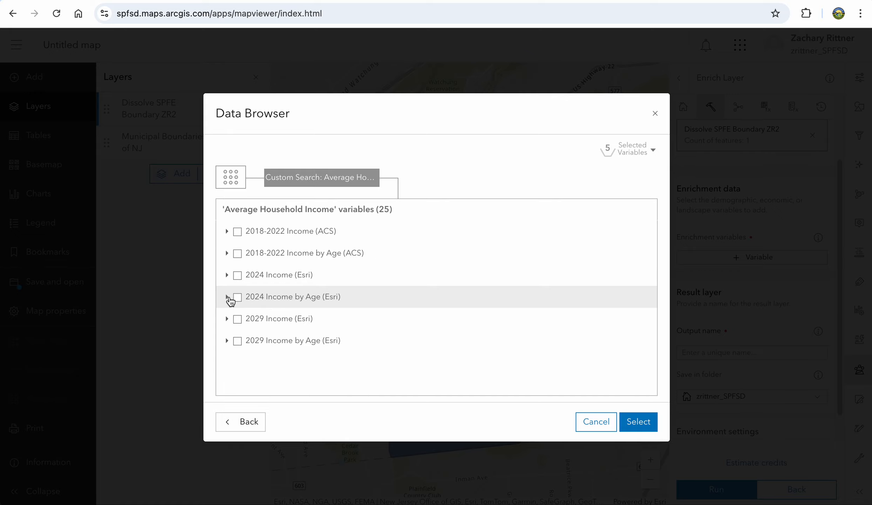
{"action": "left_click", "coordinate": [227, 275]}
{"action": "left_click", "coordinate": [283, 298]}
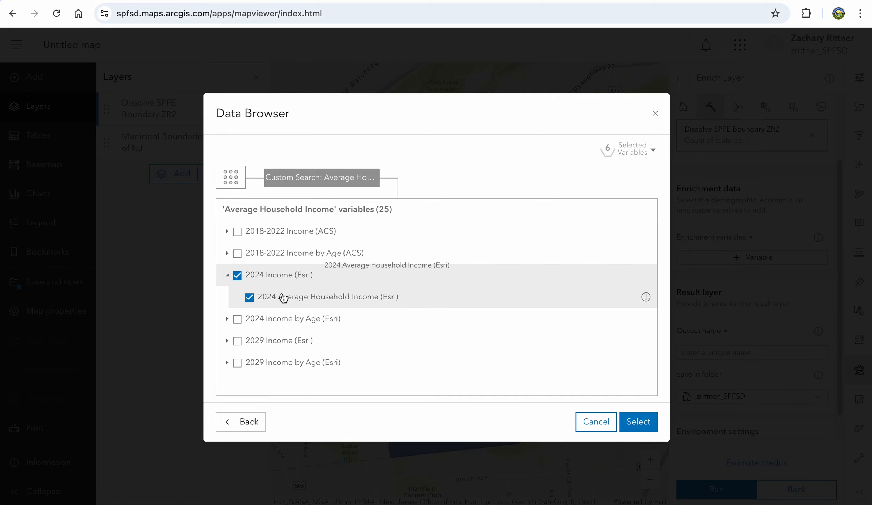
Step: Search all categories for "Hispanic Population <18", add 2020 Hispanic Population Age <18 (U.S. Census), and apply the variable selection to the Enrich Layer tool
{"action": "left_click", "coordinate": [231, 183]}
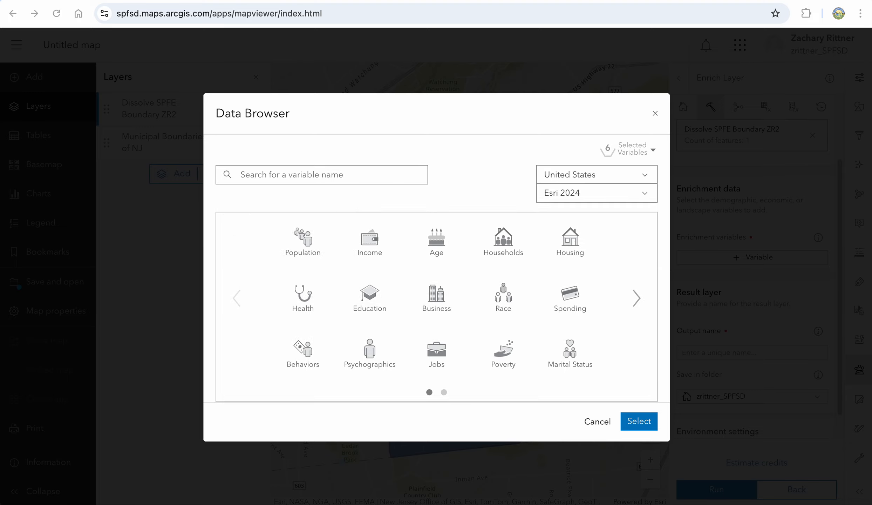
{"action": "left_click", "coordinate": [294, 174]}
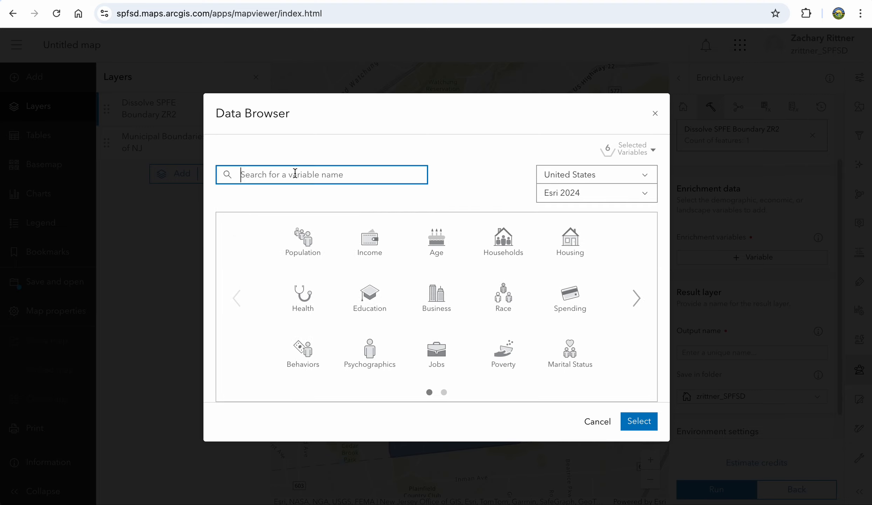
{"action": "type", "text": "Hispanic Population <18"}
{"action": "key", "text": "Return"}
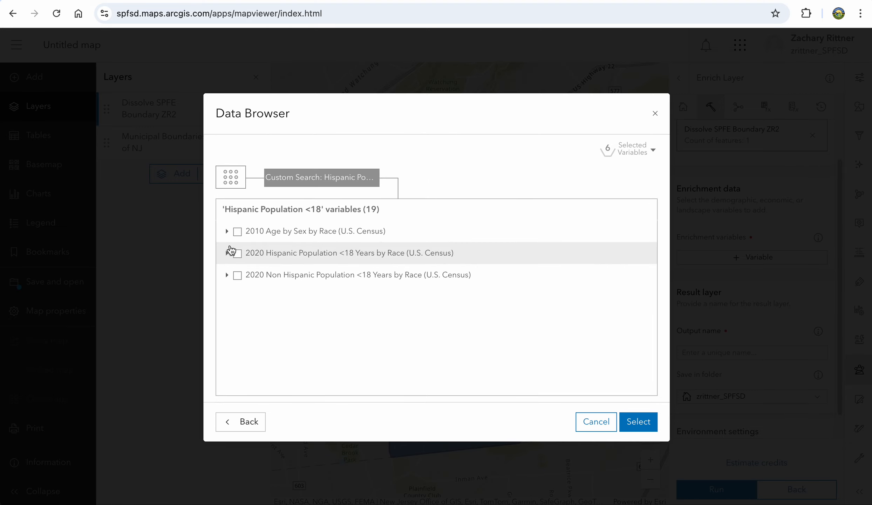
{"action": "left_click", "coordinate": [227, 254]}
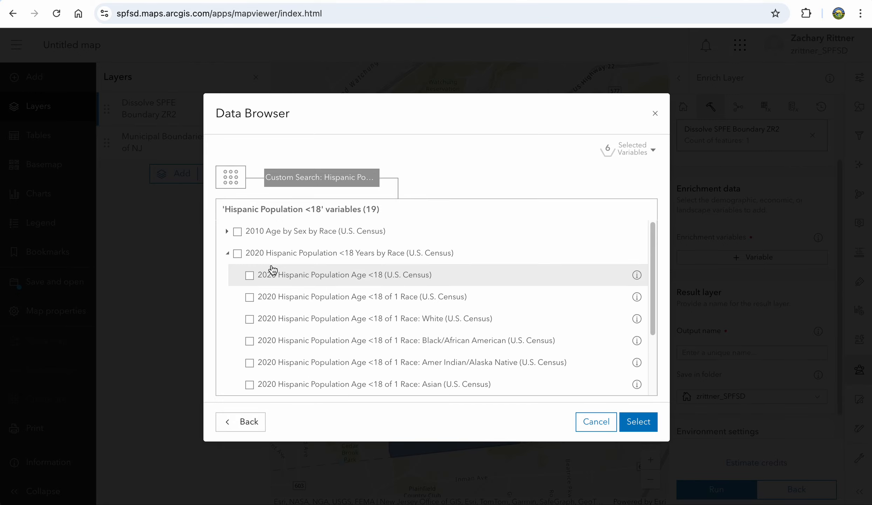
{"action": "scroll", "coordinate": [275, 230], "scroll_direction": "down", "scroll_amount": 1}
{"action": "left_click", "coordinate": [249, 264]}
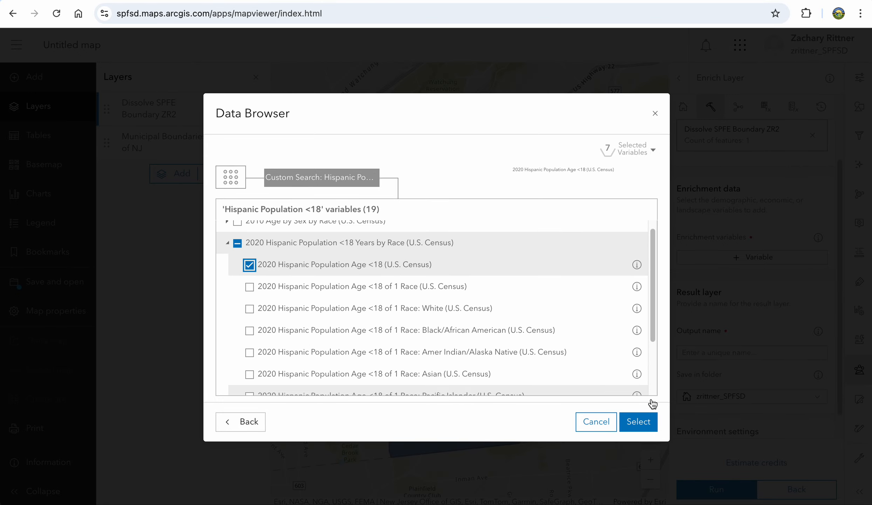
{"action": "left_click", "coordinate": [636, 422]}
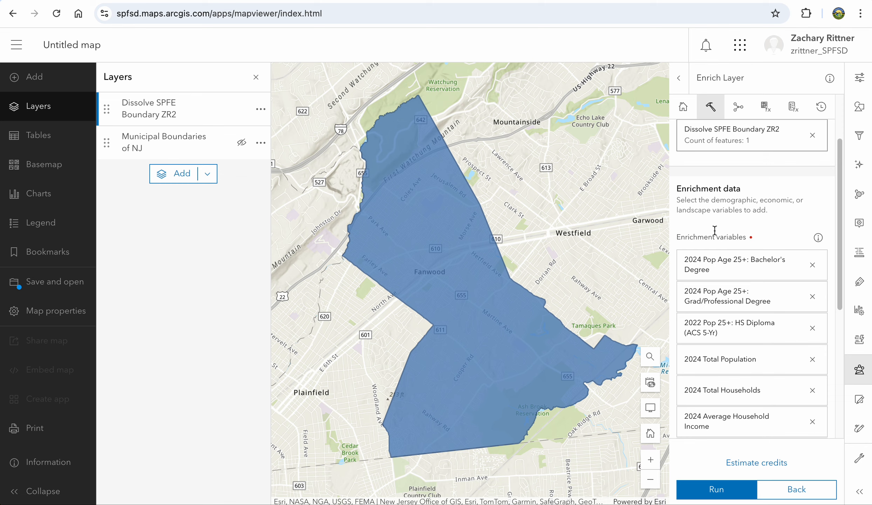
Step: Reopen the enrichment variable browser, search for "Diversity Index", and add the 2024 Diversity Index (Esri) variable
{"action": "scroll", "coordinate": [768, 363], "scroll_direction": "down", "scroll_amount": 5}
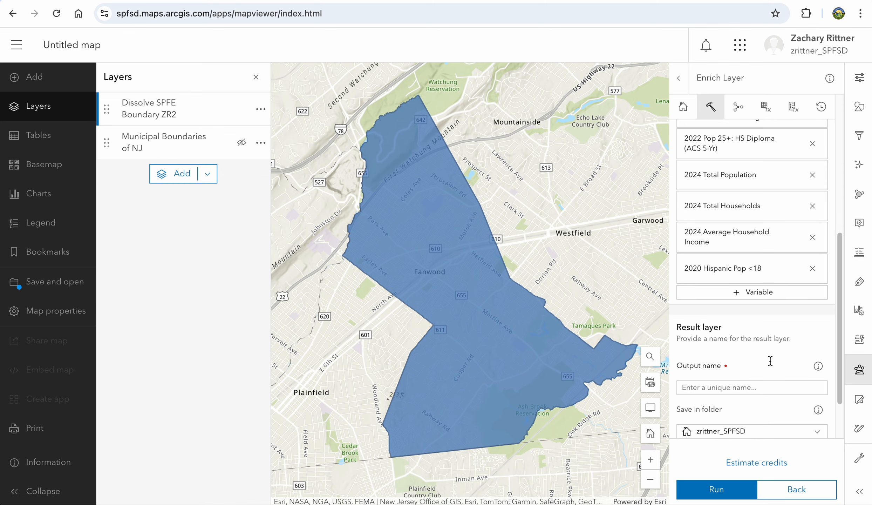
{"action": "left_click", "coordinate": [759, 275]}
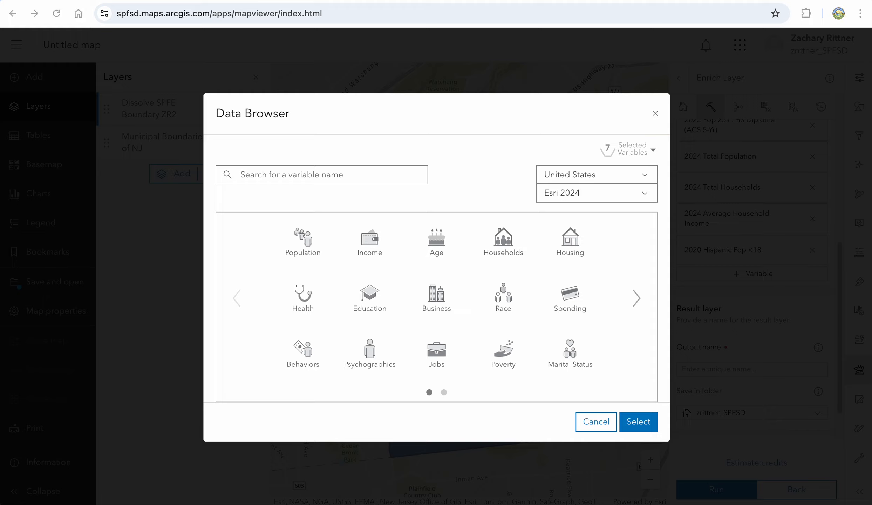
{"action": "left_click", "coordinate": [313, 175]}
{"action": "type", "text": "Diversity Index"}
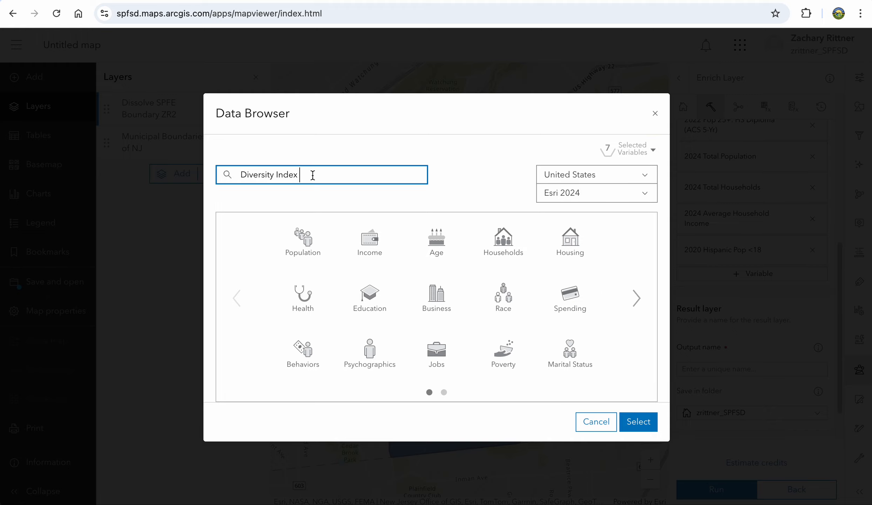
{"action": "key", "text": "Return"}
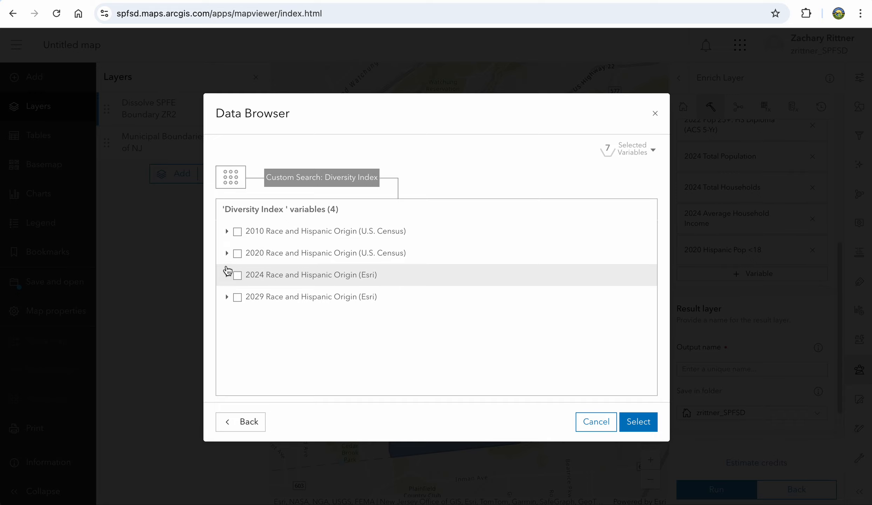
{"action": "left_click", "coordinate": [227, 275]}
{"action": "left_click", "coordinate": [249, 297]}
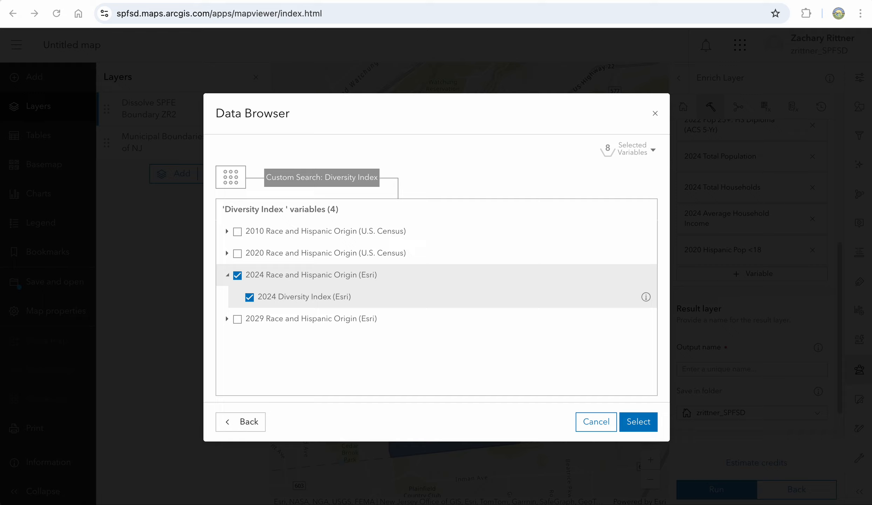
Step: Search all categories for "Unemployment Population Rate: Population Age 25-54" and add the 2024 Unemployment Rate: Population Age 25-54 (Esri) variable
{"action": "left_click", "coordinate": [231, 182]}
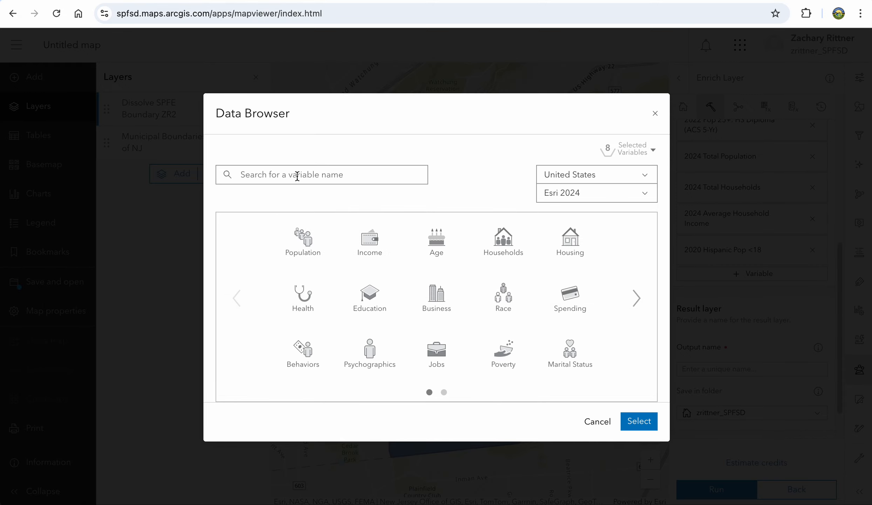
{"action": "left_click", "coordinate": [296, 176]}
{"action": "key", "text": "ctrl+v"}
{"action": "key", "text": "Return"}
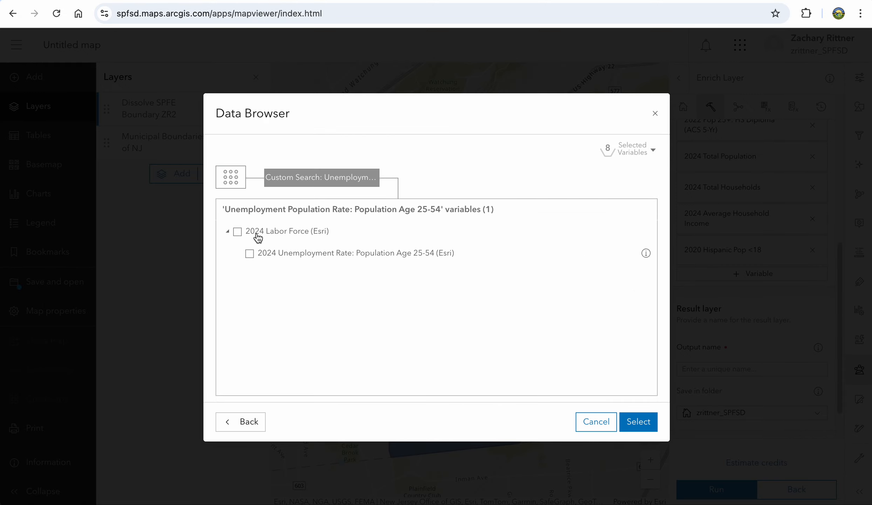
{"action": "left_click", "coordinate": [250, 253]}
Step: Remove the 2022 HS Diploma (ACS 5-Yr), 2024 Graduate/Professional Degree, and 2024 Bachelor's Degree variables from the selection
{"action": "left_click", "coordinate": [645, 152]}
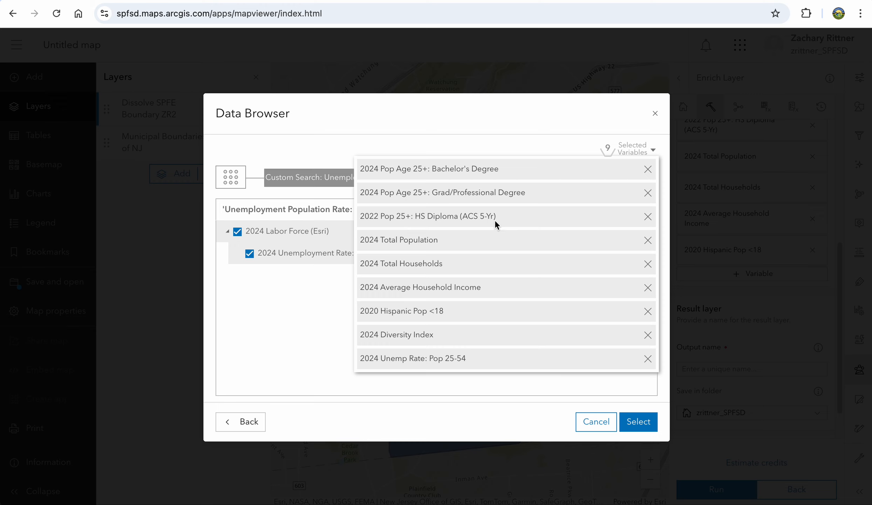
{"action": "left_click", "coordinate": [647, 216]}
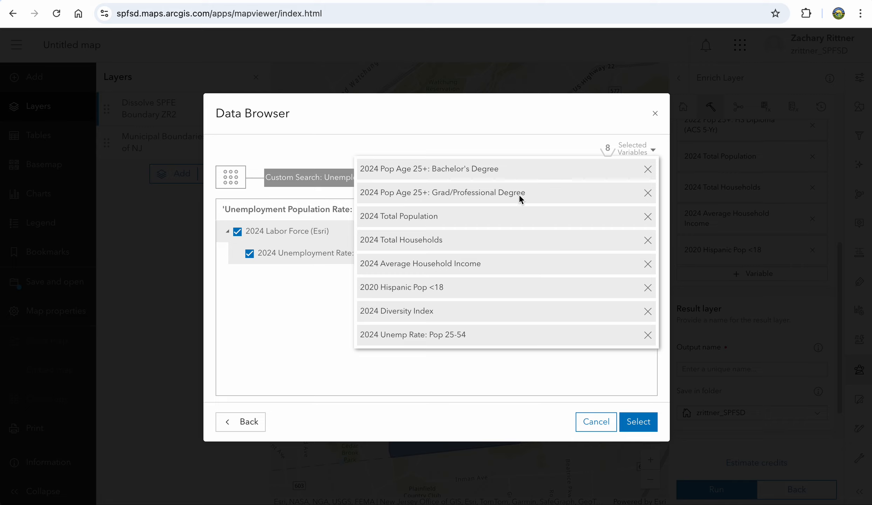
{"action": "left_click", "coordinate": [231, 177]}
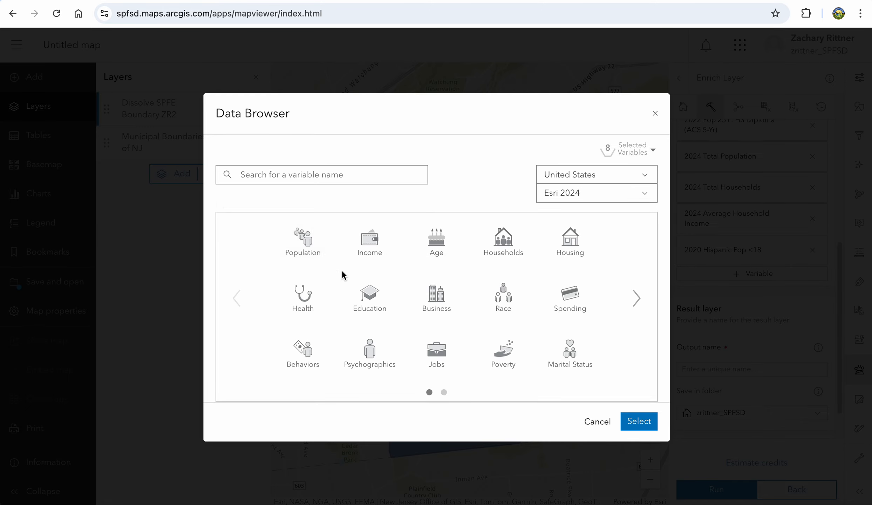
{"action": "left_click", "coordinate": [368, 294]}
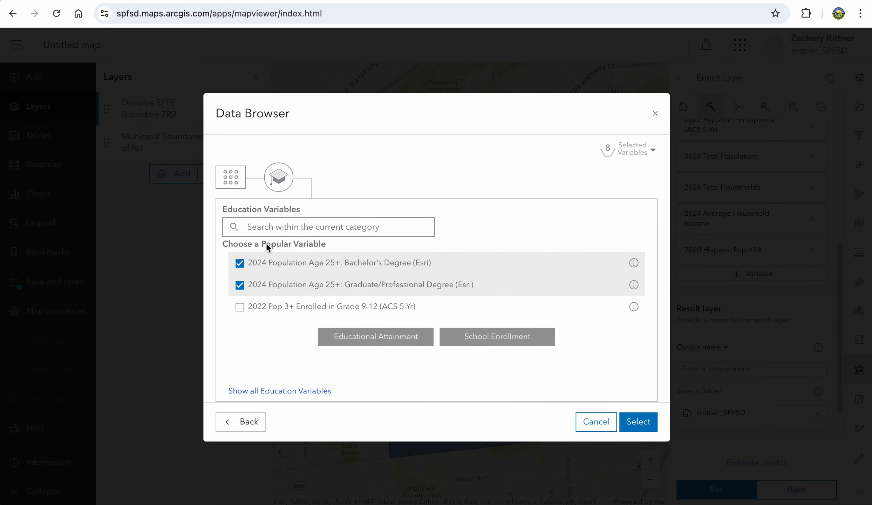
{"action": "left_click", "coordinate": [240, 285]}
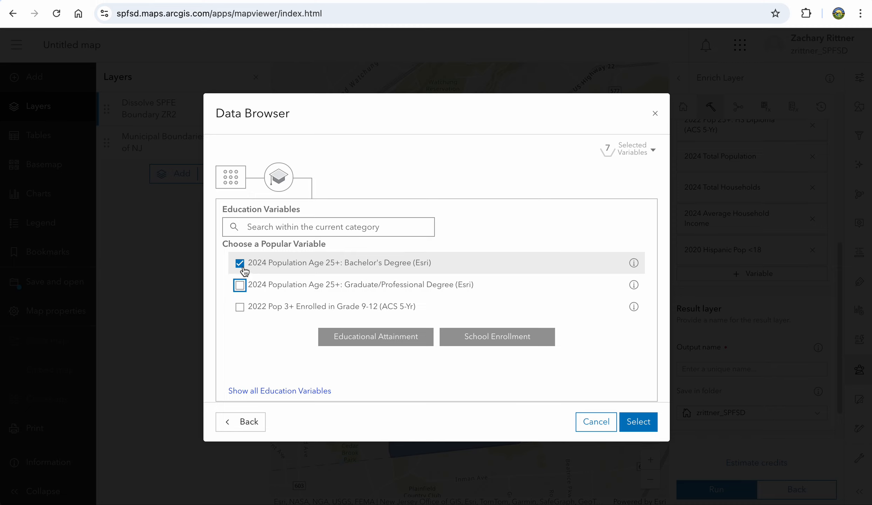
{"action": "left_click", "coordinate": [240, 263]}
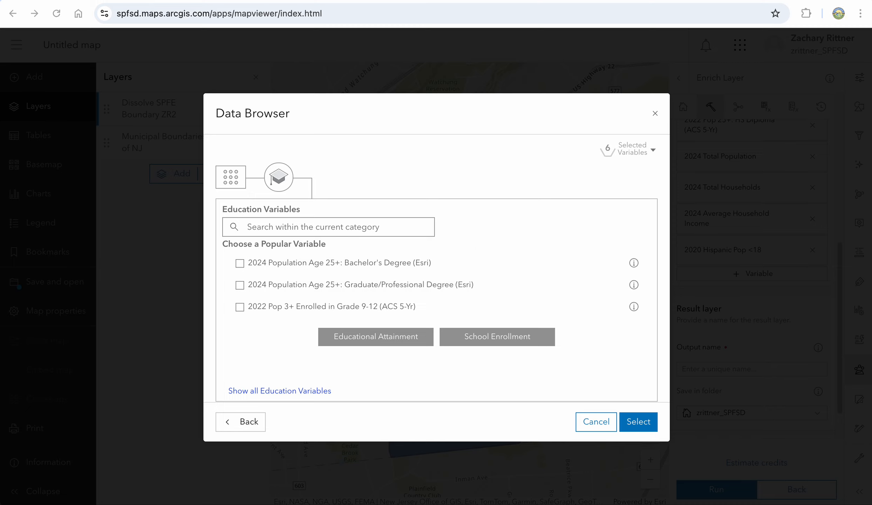
Step: Search the Education category for "Pop Age 25+: High School Diploma" and add the 2024 Population Age 25+: High School Diploma (Esri) variable
{"action": "left_click", "coordinate": [275, 227]}
{"action": "type", "text": "Pop Age 25+: High School Diploma"}
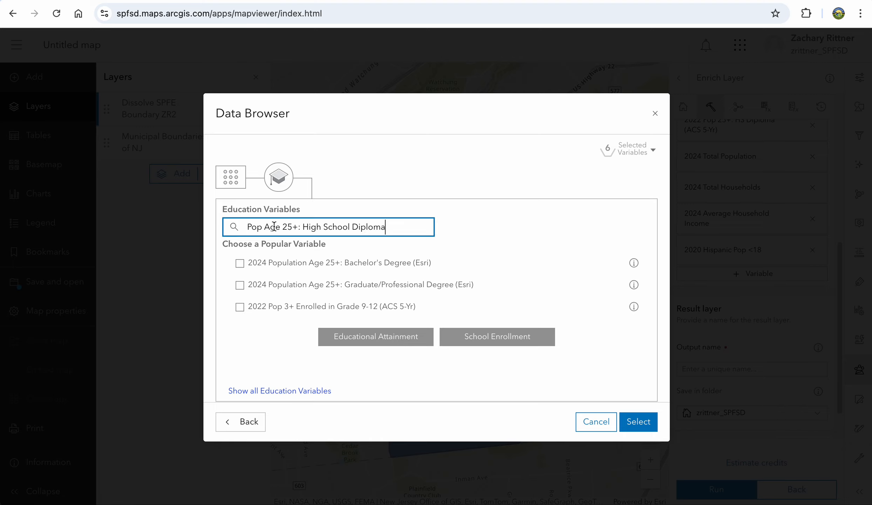
{"action": "key", "text": "Return"}
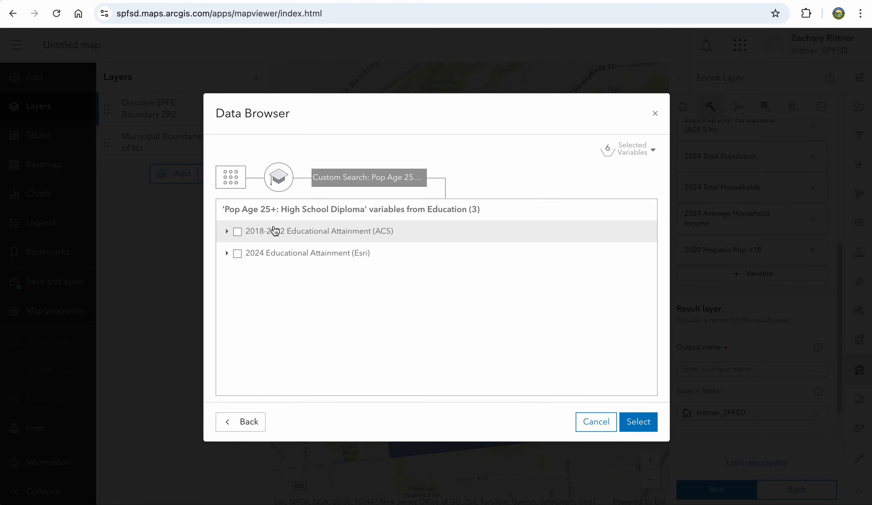
{"action": "left_click", "coordinate": [227, 254]}
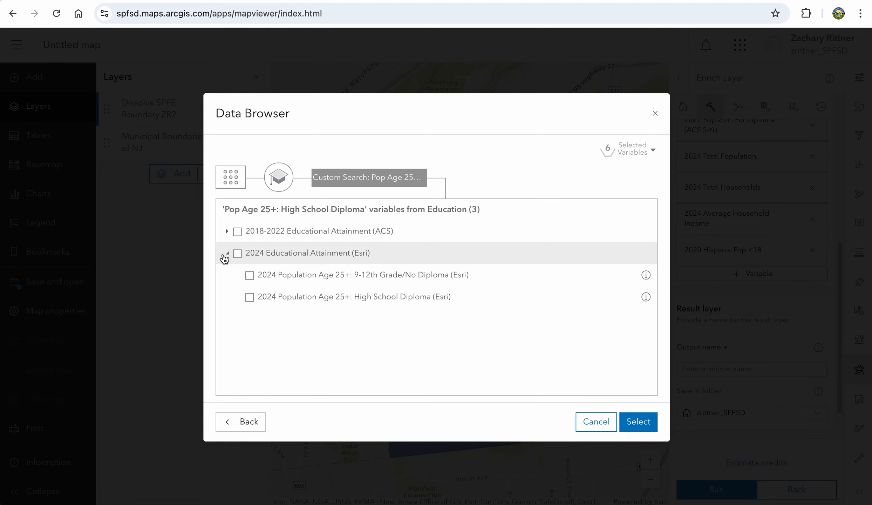
{"action": "left_click", "coordinate": [250, 297]}
{"action": "left_click", "coordinate": [241, 178]}
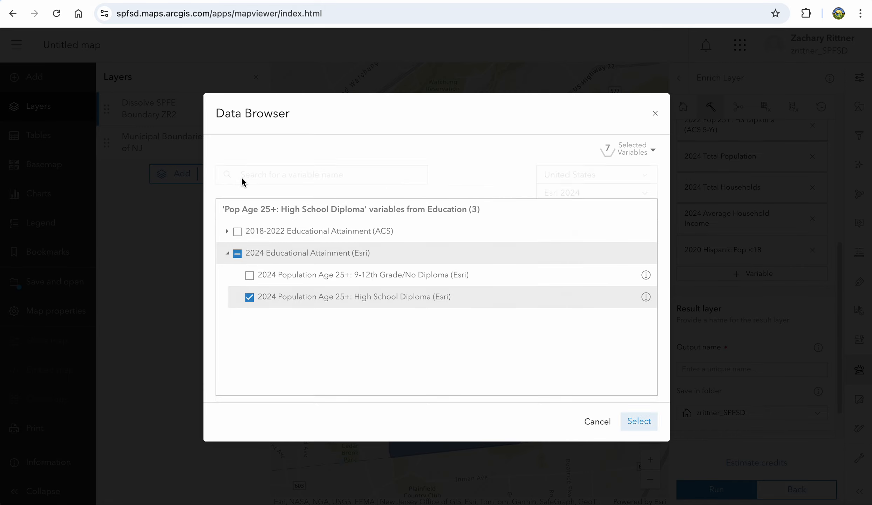
Step: Add the 2024 Population Age 25+ Graduate/Professional Degree and Bachelor's Degree variables back from the Education category, and review the selected variables
{"action": "left_click", "coordinate": [634, 155]}
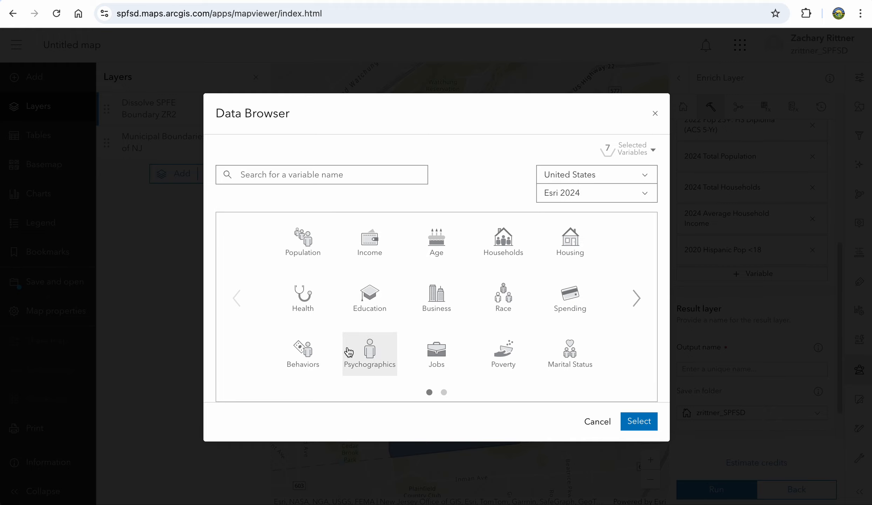
{"action": "left_click", "coordinate": [364, 308]}
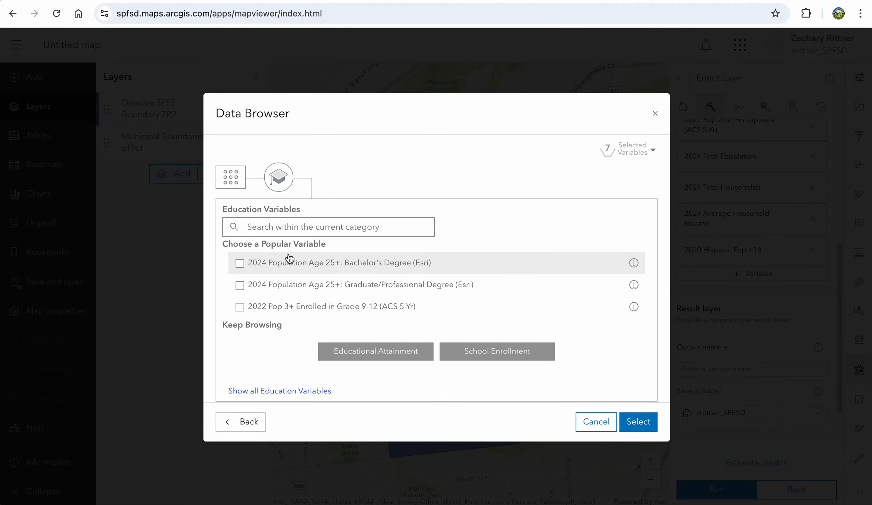
{"action": "left_click", "coordinate": [239, 284]}
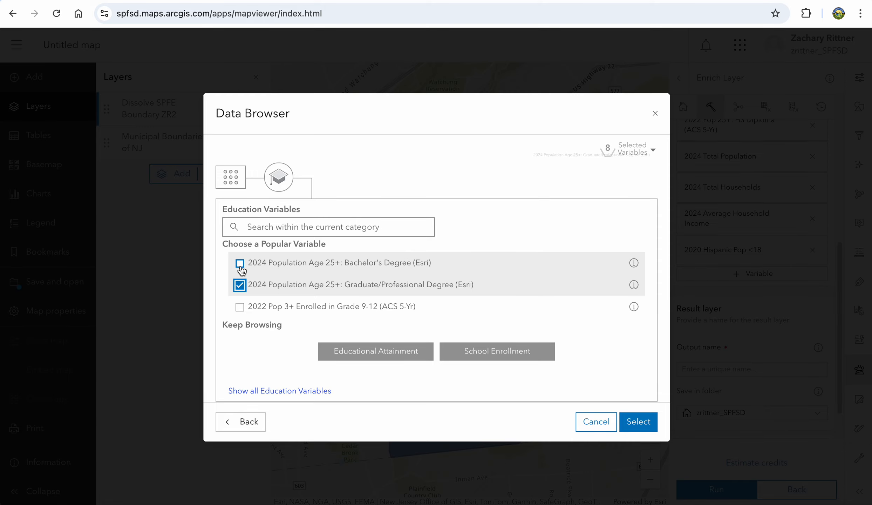
{"action": "left_click", "coordinate": [240, 264]}
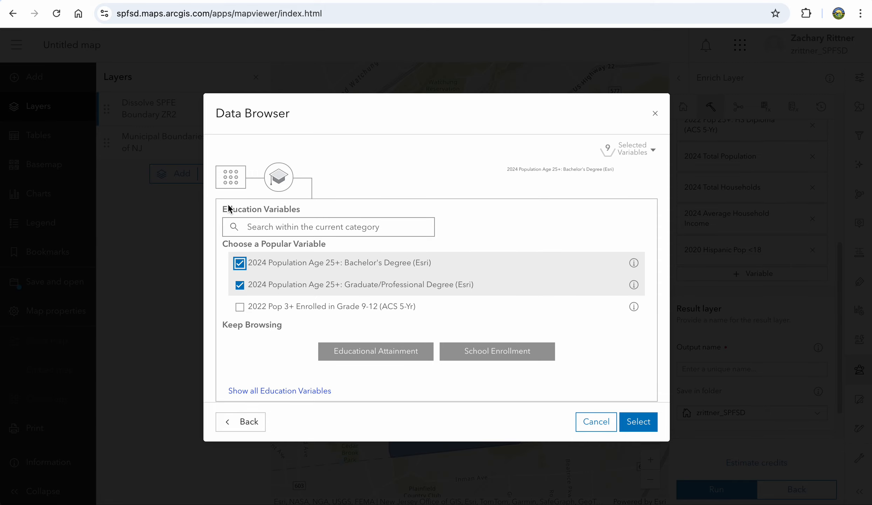
{"action": "left_click", "coordinate": [637, 151]}
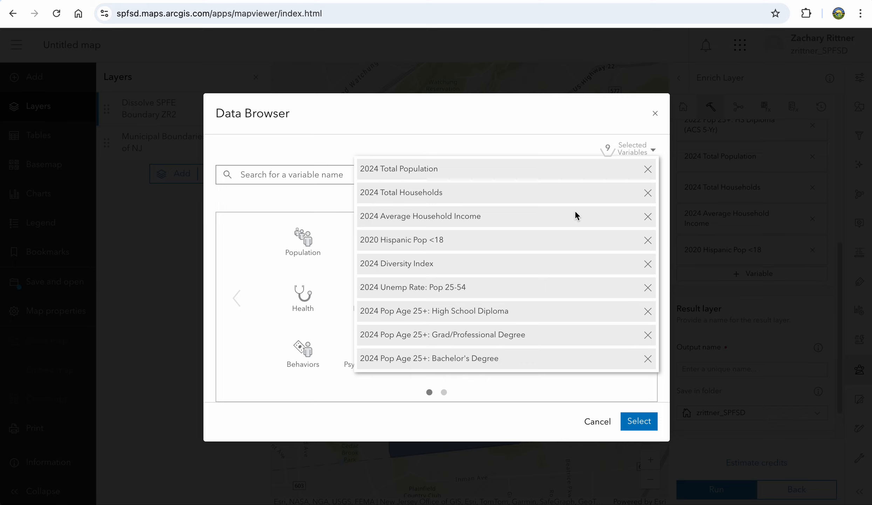
{"action": "left_click", "coordinate": [317, 201]}
Step: Search the Households category for "size", add the 2024 Average Household Size (Esri) variable, and confirm the variable selection
{"action": "left_click", "coordinate": [497, 238]}
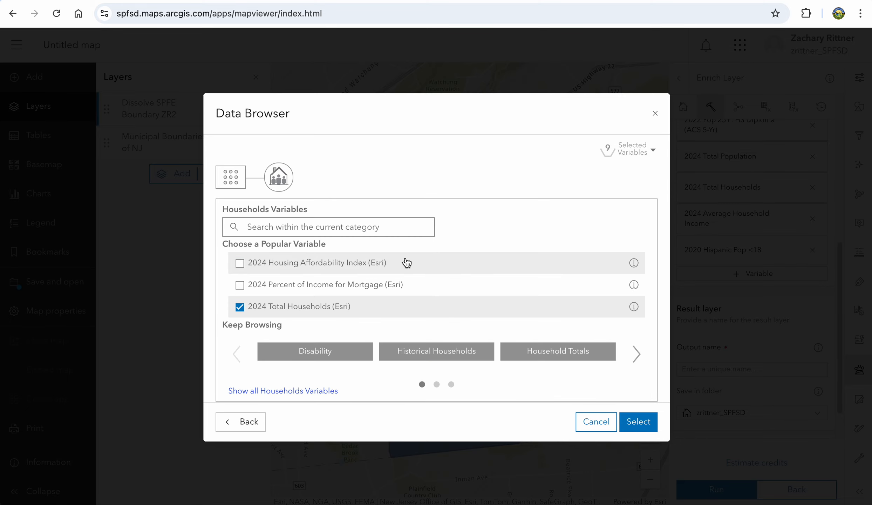
{"action": "left_click", "coordinate": [284, 225]}
{"action": "type", "text": "size"}
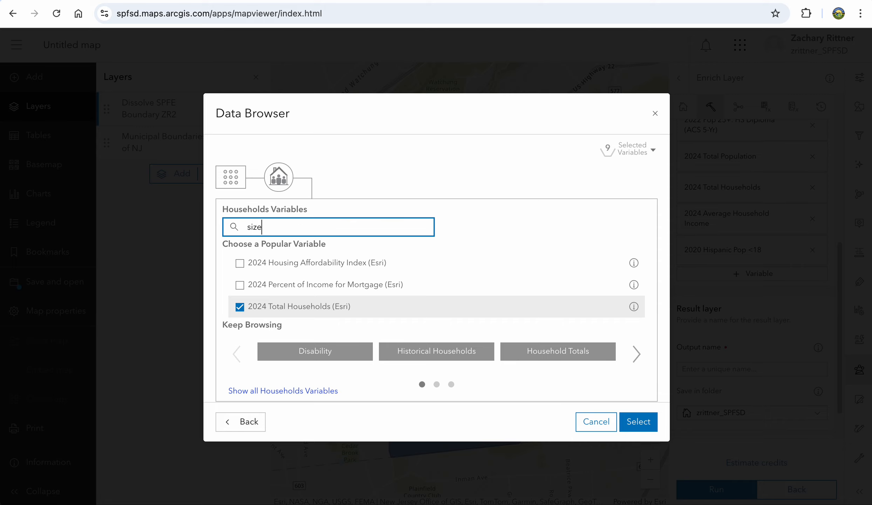
{"action": "key", "text": "Return"}
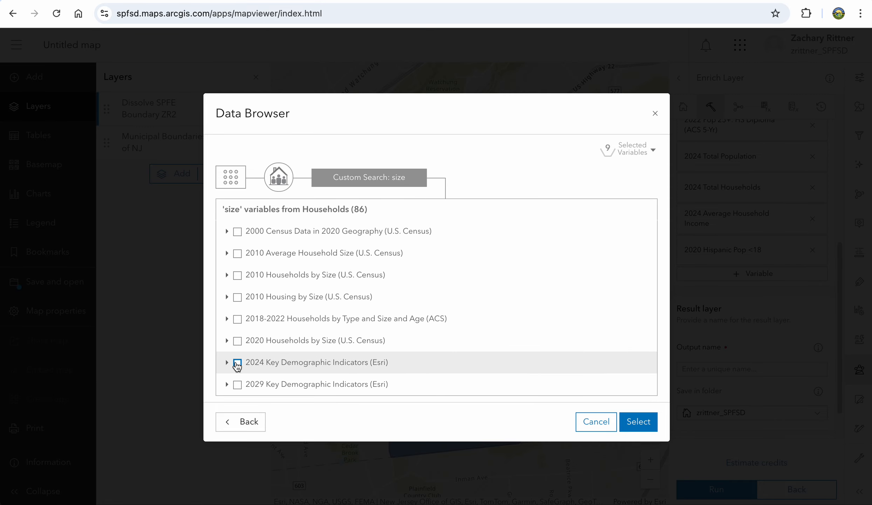
{"action": "left_click", "coordinate": [228, 363]}
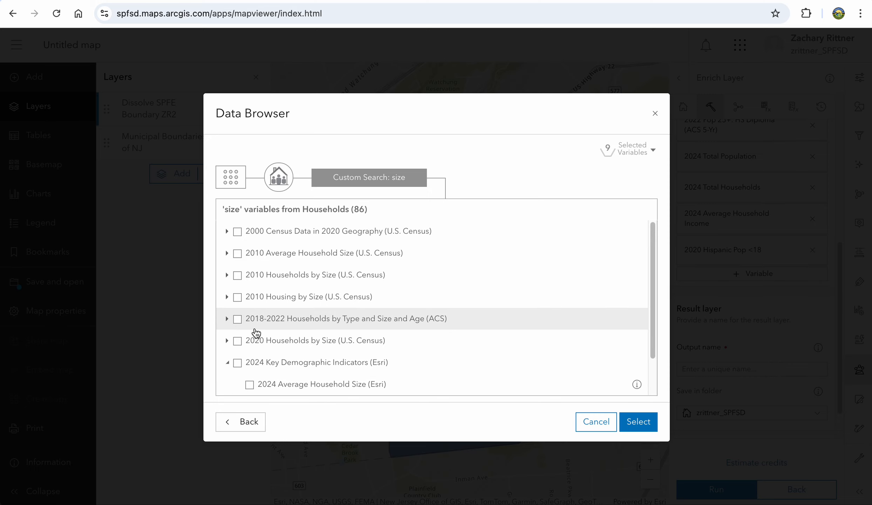
{"action": "scroll", "coordinate": [259, 354], "scroll_direction": "down", "scroll_amount": 1}
{"action": "left_click", "coordinate": [250, 369]}
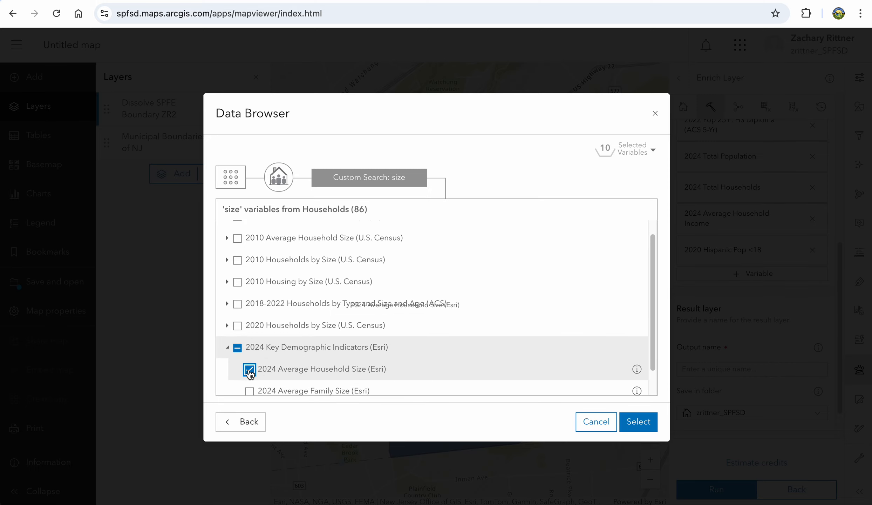
{"action": "left_click", "coordinate": [237, 180]}
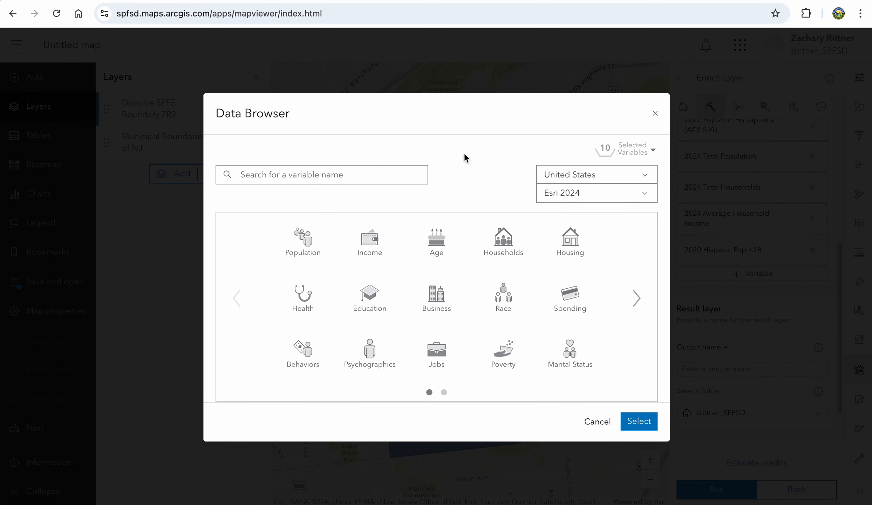
{"action": "left_click", "coordinate": [630, 158]}
{"action": "left_click", "coordinate": [638, 421]}
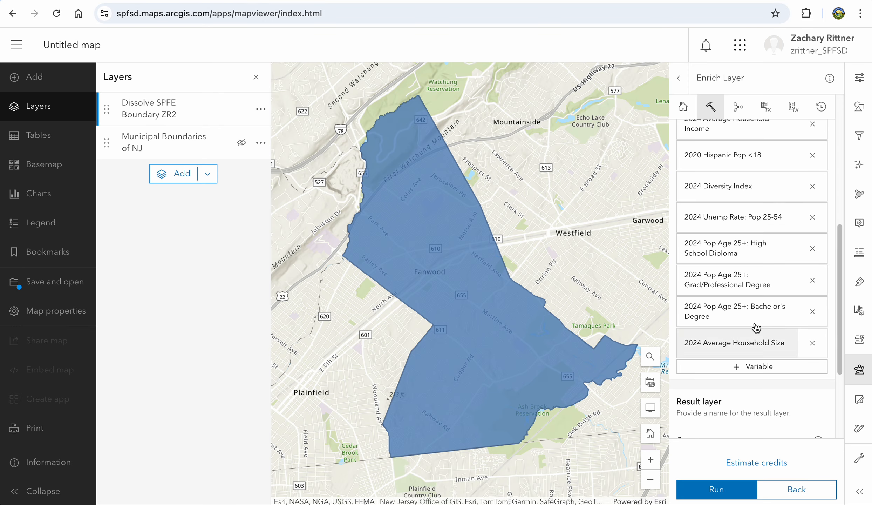
Step: Review the enrichment variables, name the result layer "SPFE Boundary ZR2", run Enrich Layer, and check its status in the analysis history
{"action": "scroll", "coordinate": [785, 313], "scroll_direction": "down", "scroll_amount": 2}
{"action": "scroll", "coordinate": [784, 312], "scroll_direction": "up", "scroll_amount": 10}
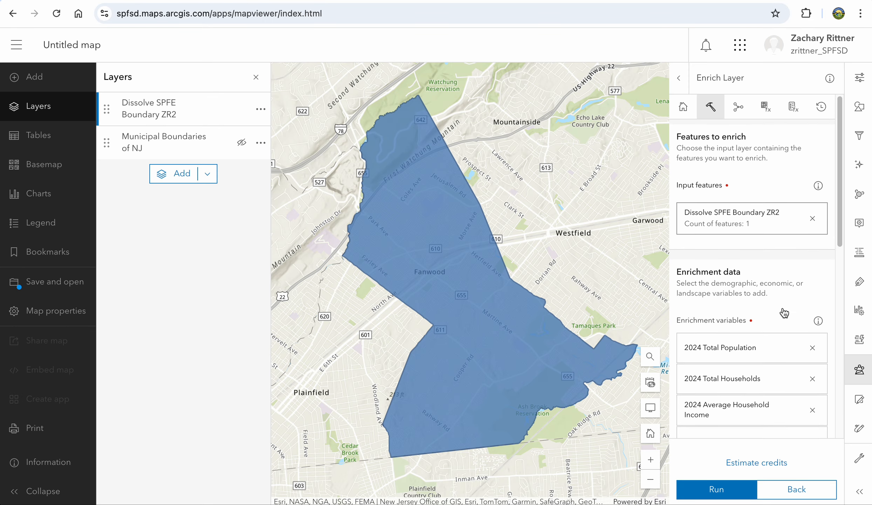
{"action": "scroll", "coordinate": [766, 272], "scroll_direction": "down", "scroll_amount": 3}
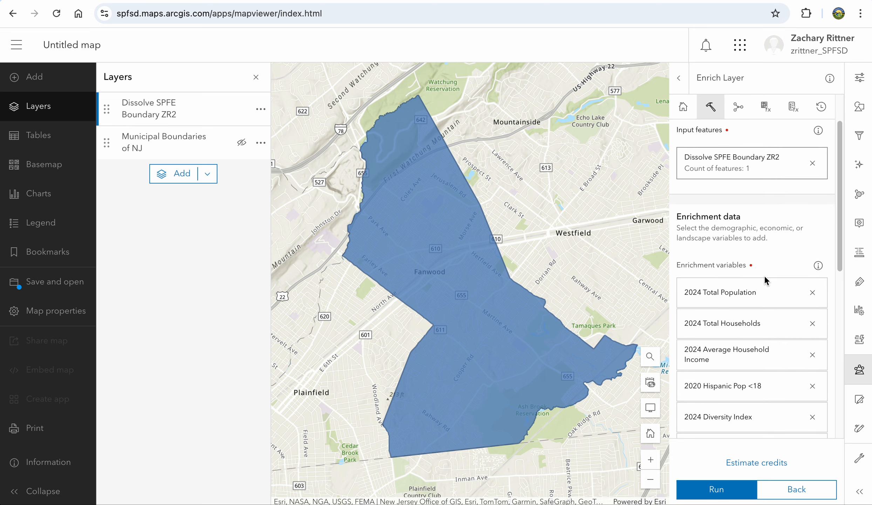
{"action": "scroll", "coordinate": [766, 283], "scroll_direction": "down", "scroll_amount": 5}
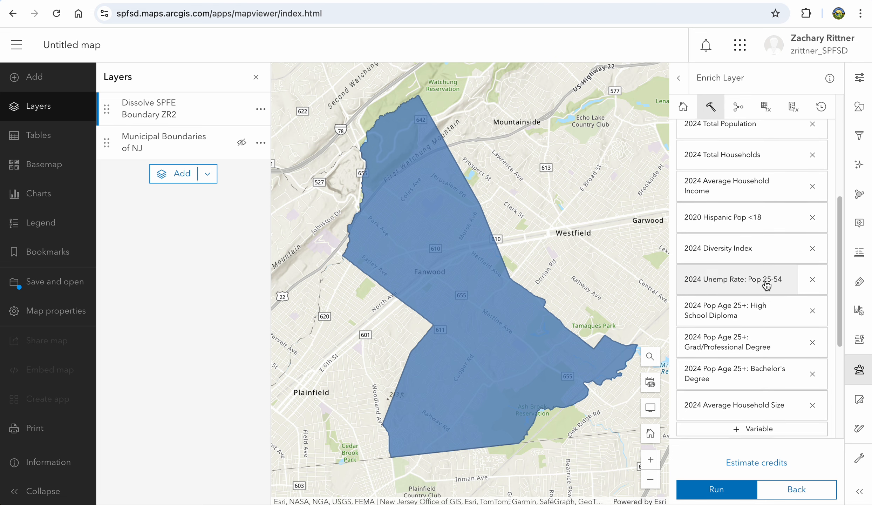
{"action": "scroll", "coordinate": [766, 286], "scroll_direction": "down", "scroll_amount": 4}
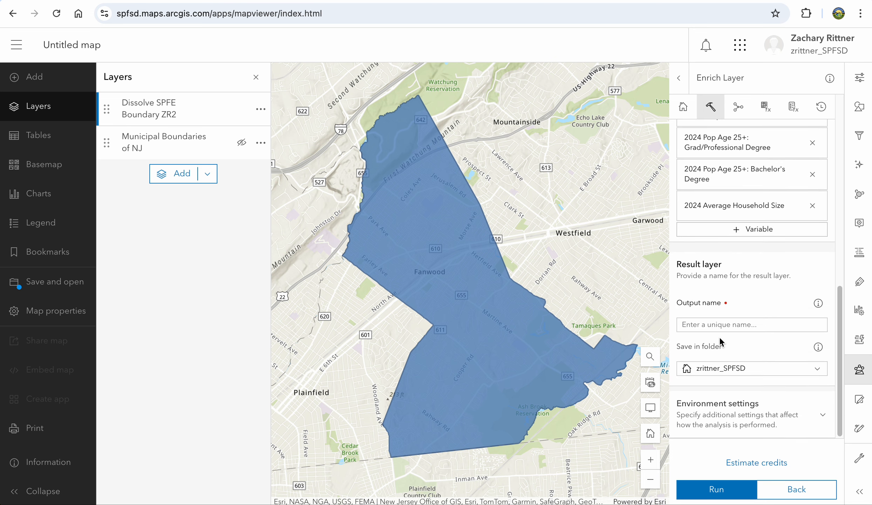
{"action": "left_click", "coordinate": [717, 328]}
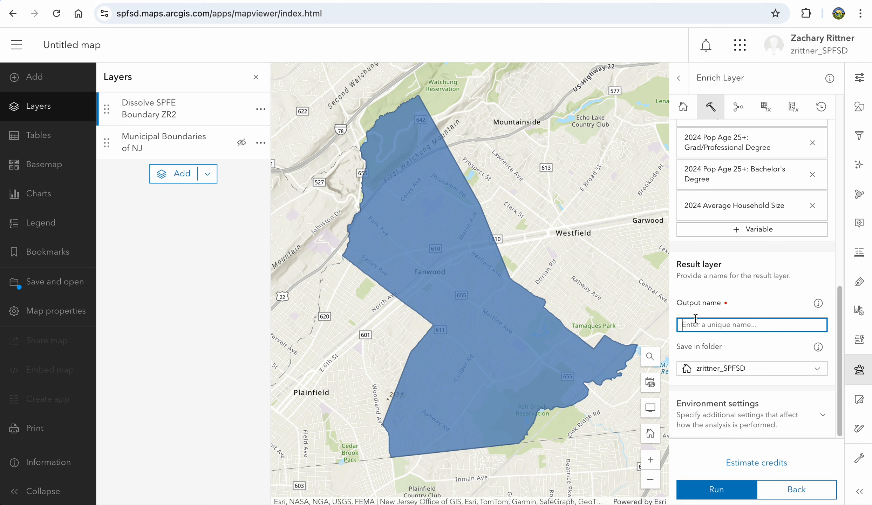
{"action": "type", "text": "SPFE Boundary ZR2"}
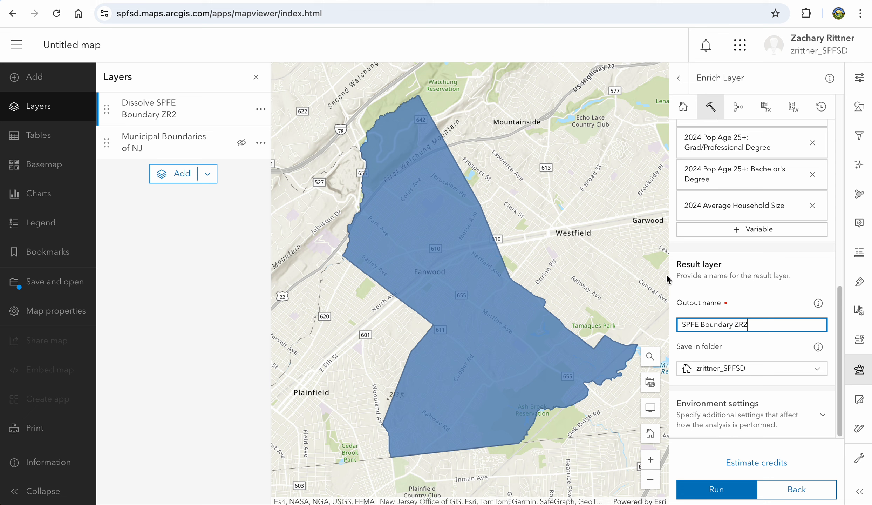
{"action": "left_click", "coordinate": [717, 485]}
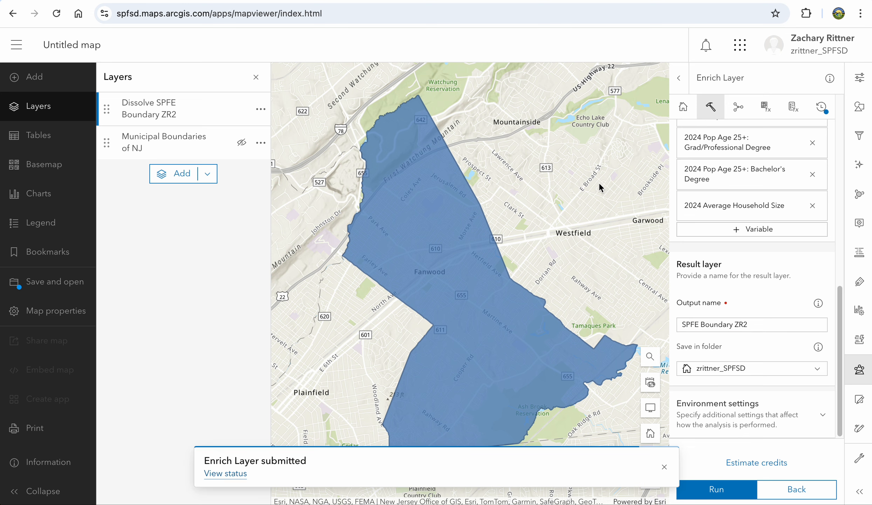
{"action": "left_click", "coordinate": [823, 107]}
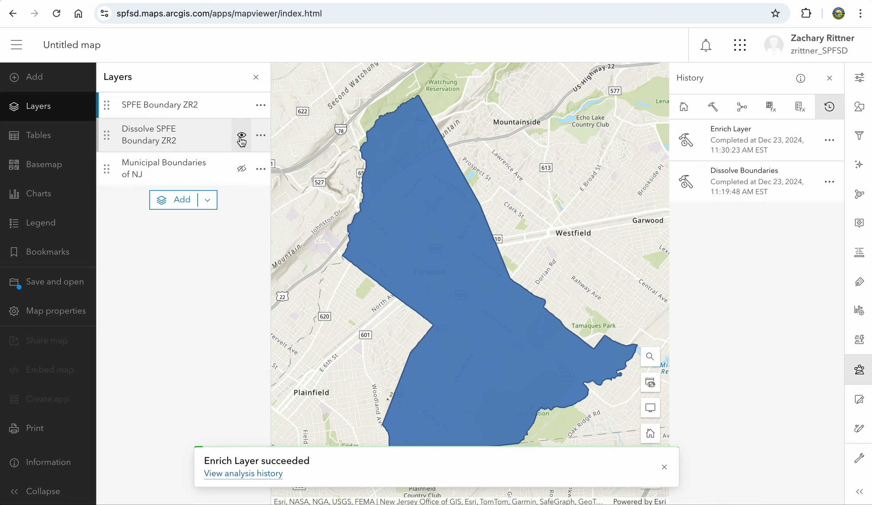
Step: Hide the Dissolve SPFE Boundary ZR2 layer and inspect the enriched attributes of the SPFE Boundary ZR2 polygon in its pop-up
{"action": "left_click", "coordinate": [242, 136]}
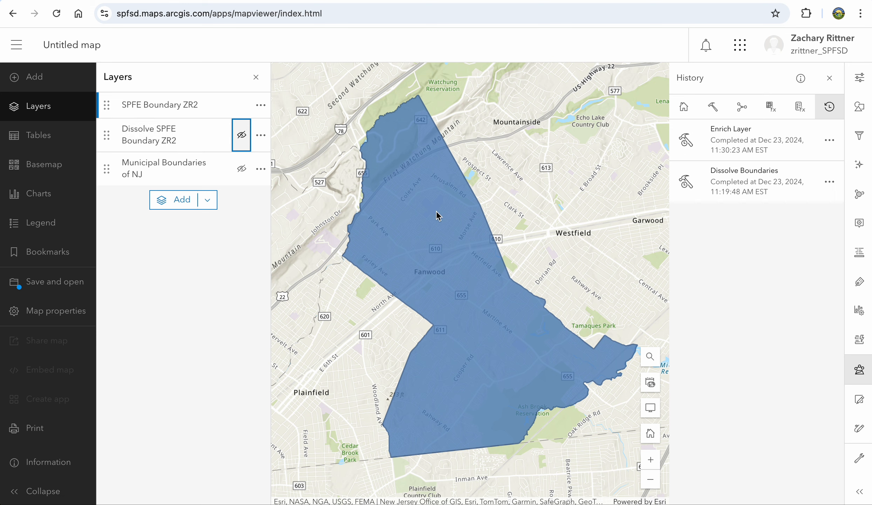
{"action": "left_click", "coordinate": [436, 211]}
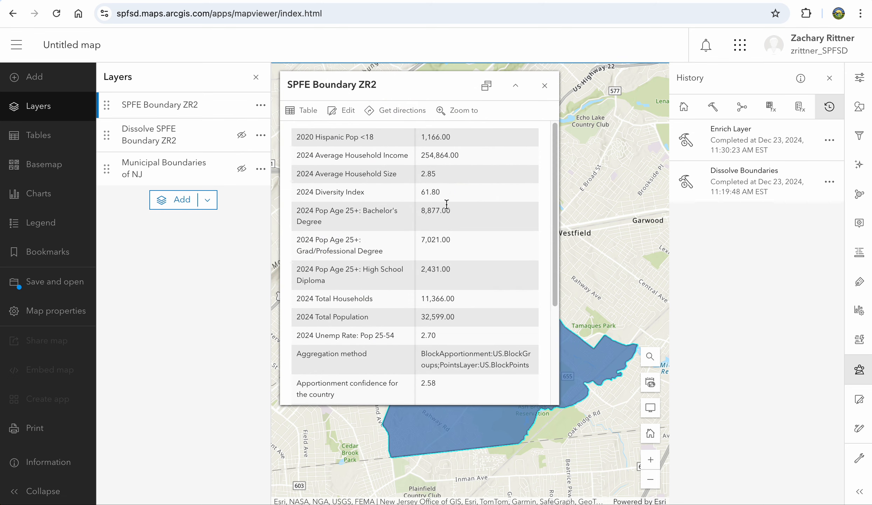
{"action": "scroll", "coordinate": [444, 211], "scroll_direction": "down", "scroll_amount": 3}
{"action": "scroll", "coordinate": [447, 205], "scroll_direction": "down", "scroll_amount": 1}
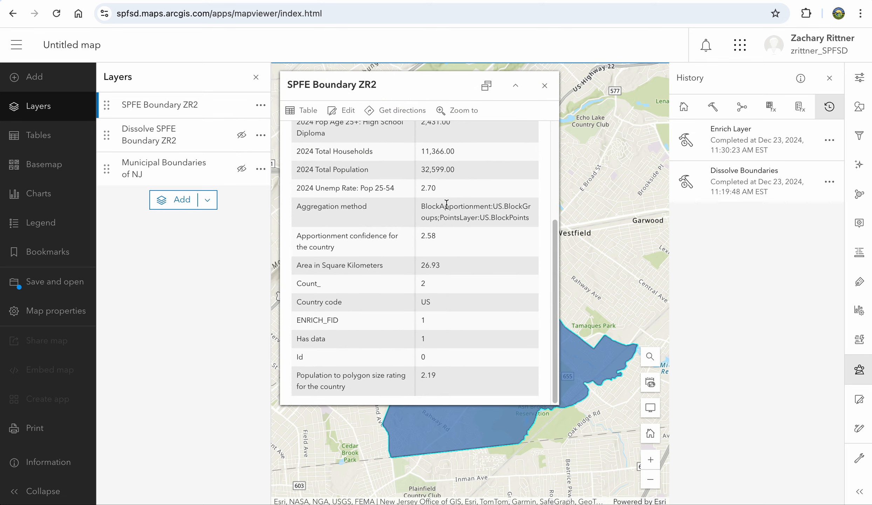
{"action": "scroll", "coordinate": [453, 222], "scroll_direction": "up", "scroll_amount": 4}
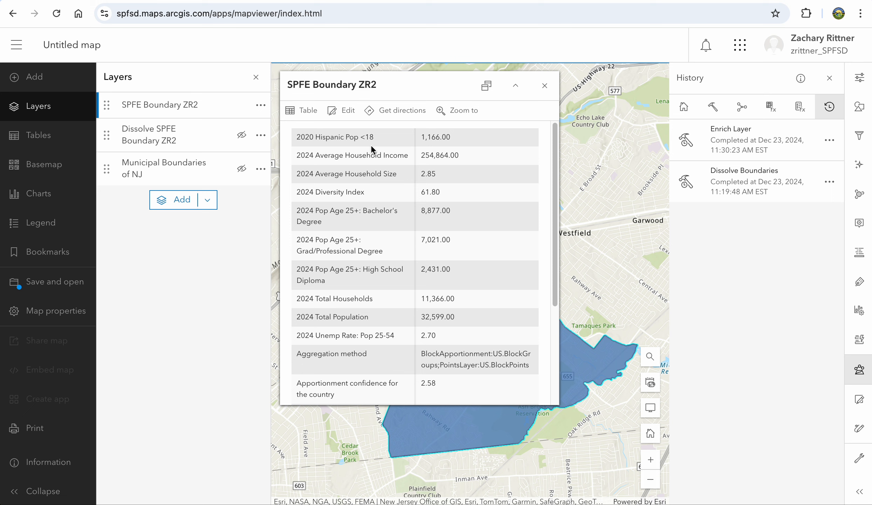
{"action": "left_click", "coordinate": [547, 90]}
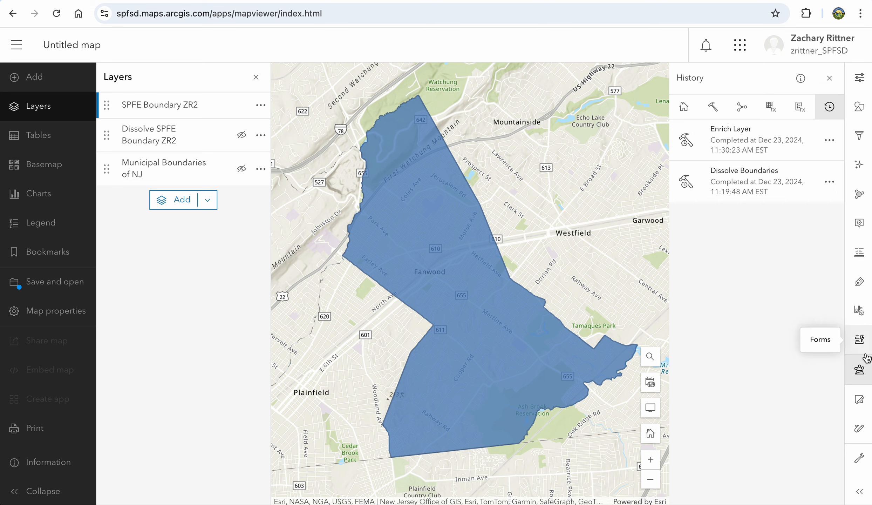
Step: Open the pop-up configuration of the SPFE Boundary ZR2 layer and examine all entries in its fields list
{"action": "left_click", "coordinate": [866, 230]}
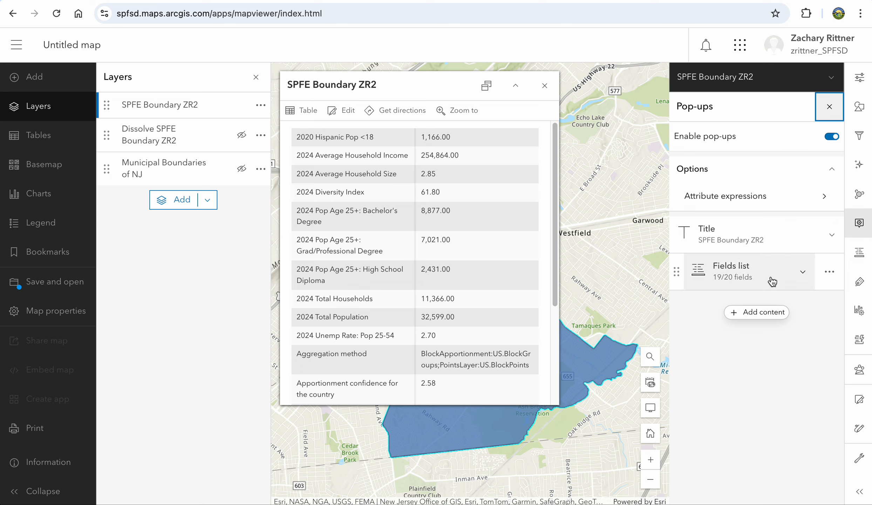
{"action": "left_click", "coordinate": [803, 277]}
{"action": "scroll", "coordinate": [797, 267], "scroll_direction": "down", "scroll_amount": 5}
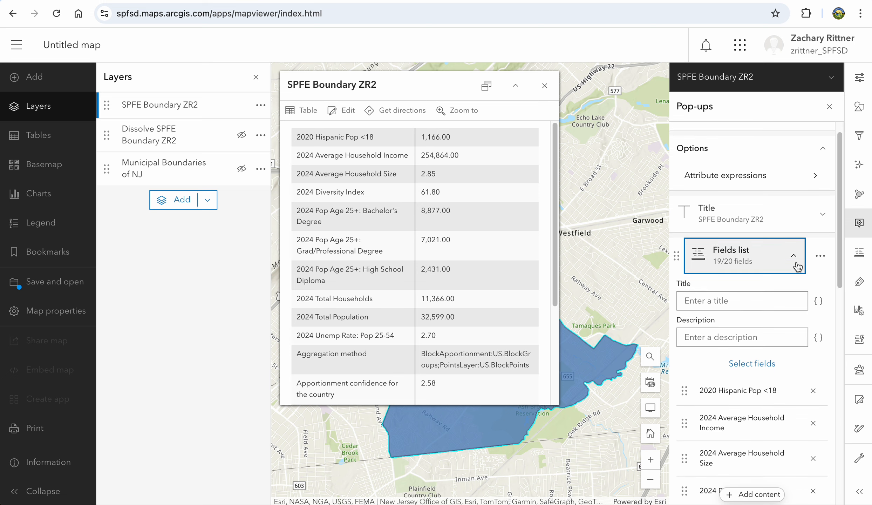
{"action": "scroll", "coordinate": [798, 267], "scroll_direction": "down", "scroll_amount": 10}
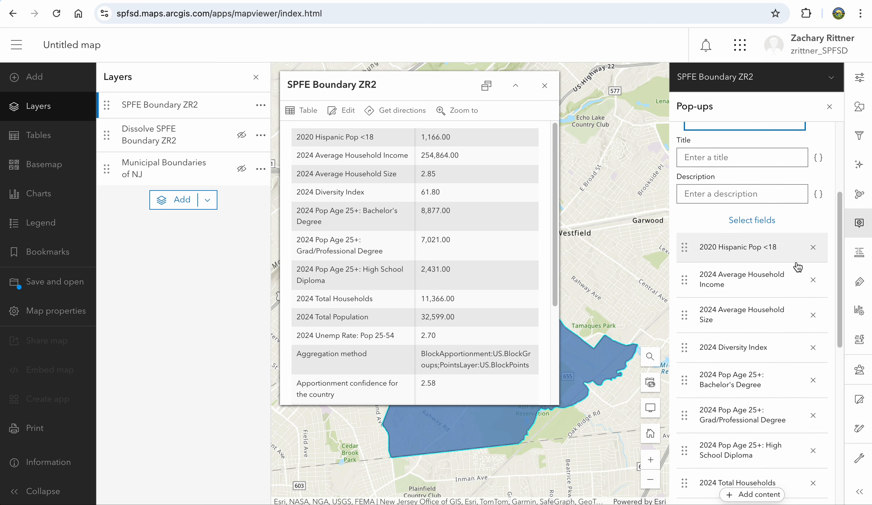
{"action": "scroll", "coordinate": [798, 268], "scroll_direction": "down", "scroll_amount": 3}
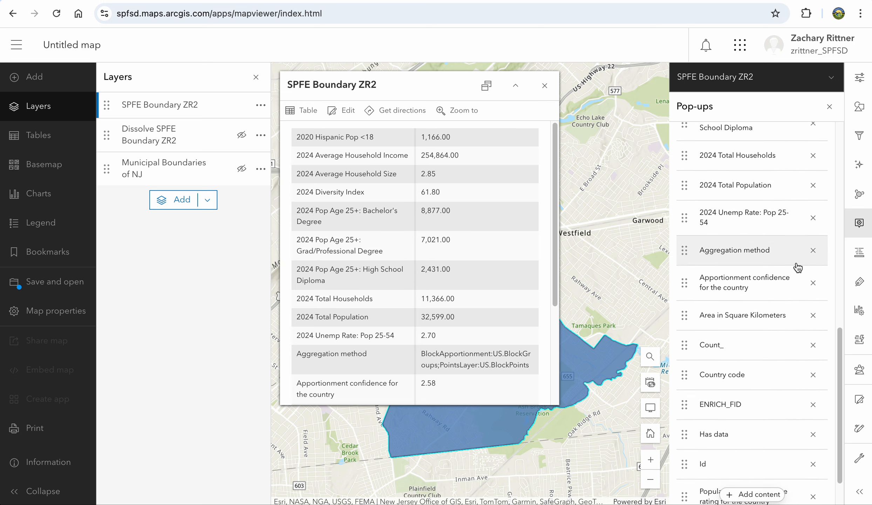
{"action": "scroll", "coordinate": [796, 272], "scroll_direction": "up", "scroll_amount": 9}
{"action": "scroll", "coordinate": [792, 276], "scroll_direction": "up", "scroll_amount": 4}
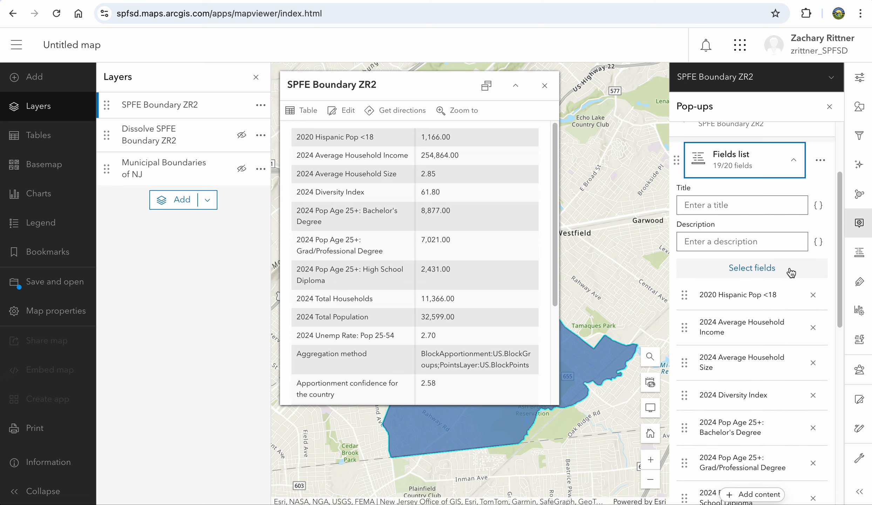
{"action": "scroll", "coordinate": [788, 272], "scroll_direction": "down", "scroll_amount": 8}
{"action": "scroll", "coordinate": [788, 268], "scroll_direction": "down", "scroll_amount": 5}
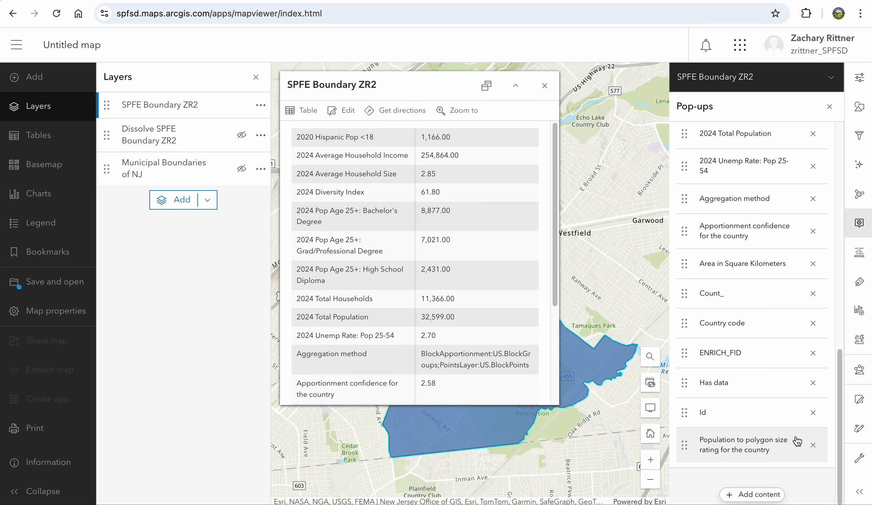
{"action": "scroll", "coordinate": [796, 441], "scroll_direction": "up", "scroll_amount": 8}
{"action": "scroll", "coordinate": [792, 376], "scroll_direction": "down", "scroll_amount": 10}
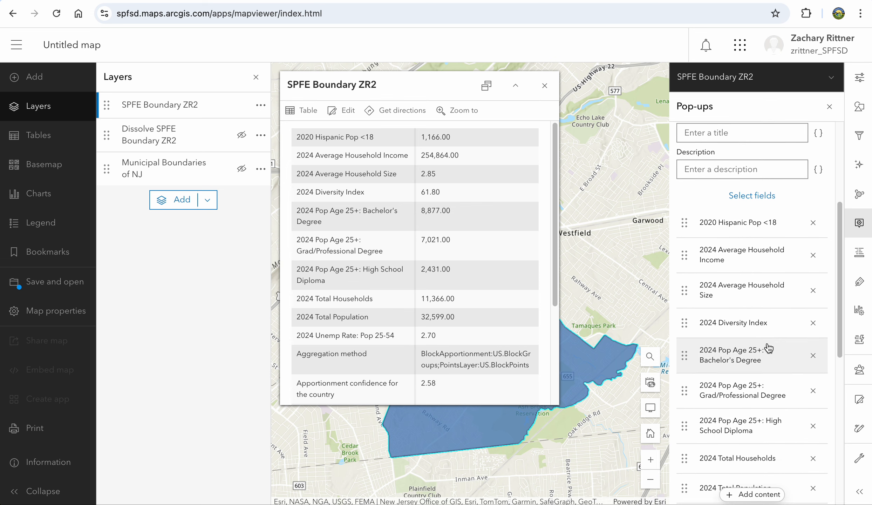
{"action": "scroll", "coordinate": [747, 293], "scroll_direction": "down", "scroll_amount": 2}
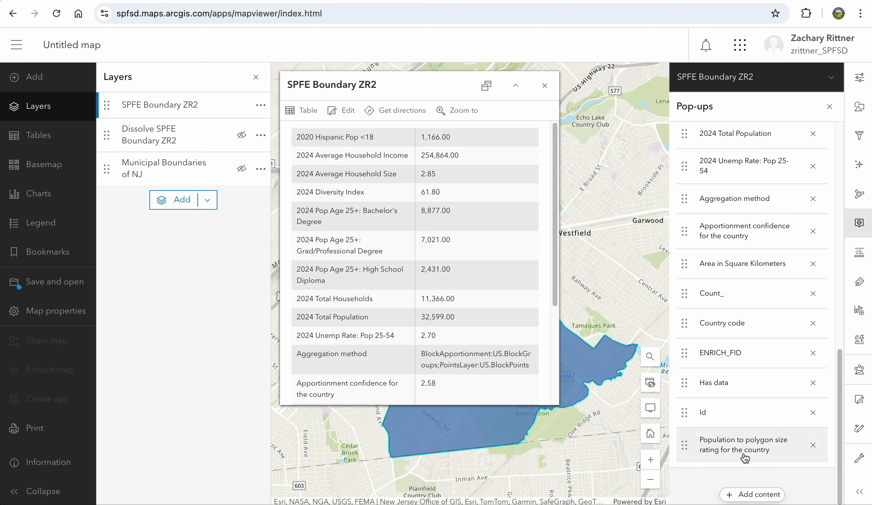
Step: Remove the Population to polygon size rating, Id, Has data, ENRICH_FID, Country code, Count_, Aggregation method and Apportionment confidence fields from the pop-up
{"action": "left_click", "coordinate": [813, 451]}
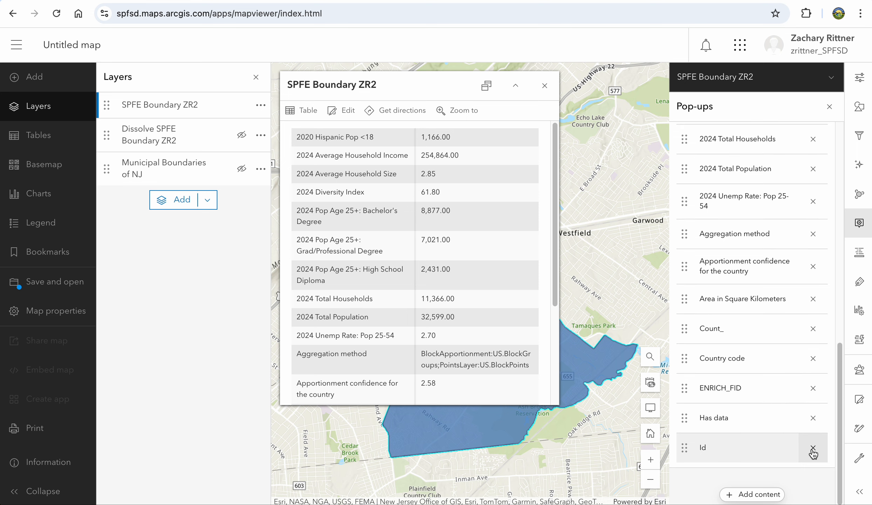
{"action": "left_click", "coordinate": [813, 451]}
{"action": "left_click", "coordinate": [812, 451]}
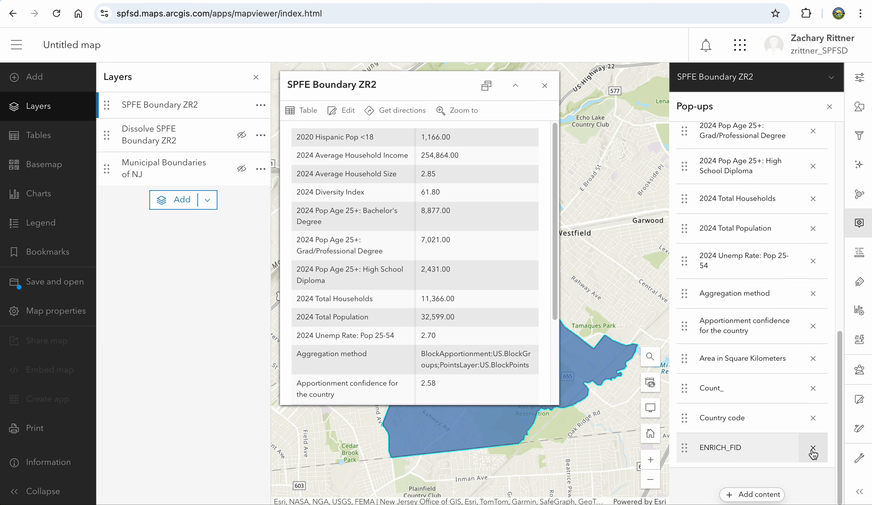
{"action": "left_click", "coordinate": [813, 451]}
{"action": "left_click", "coordinate": [813, 451]}
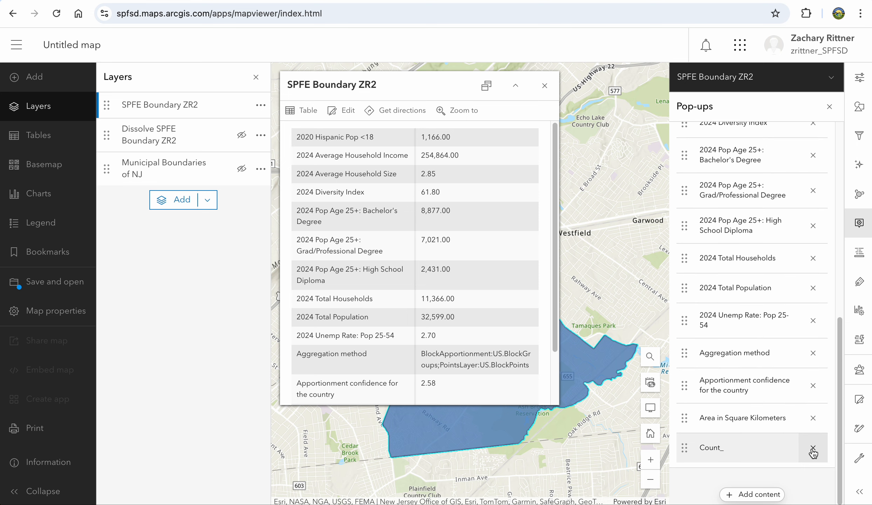
{"action": "left_click", "coordinate": [813, 451]}
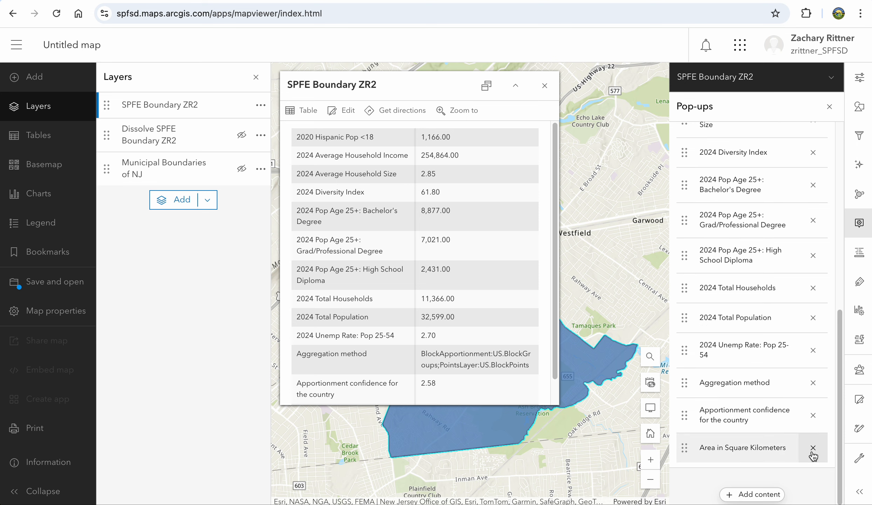
{"action": "left_click", "coordinate": [812, 383]}
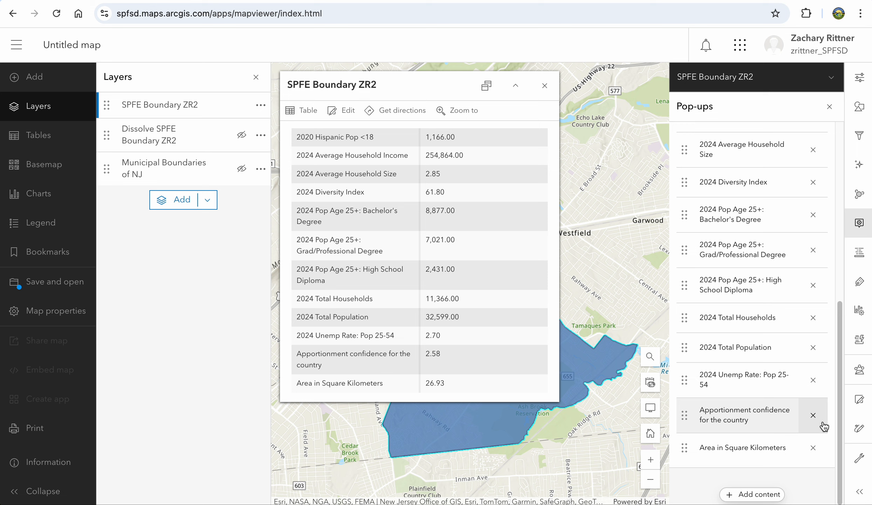
{"action": "left_click", "coordinate": [822, 424]}
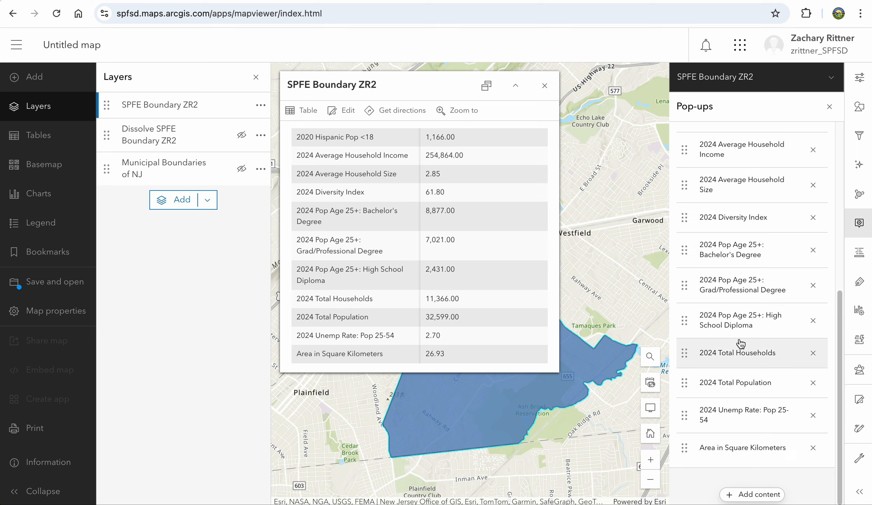
{"action": "scroll", "coordinate": [740, 343], "scroll_direction": "up", "scroll_amount": 3}
{"action": "scroll", "coordinate": [741, 342], "scroll_direction": "down", "scroll_amount": 2}
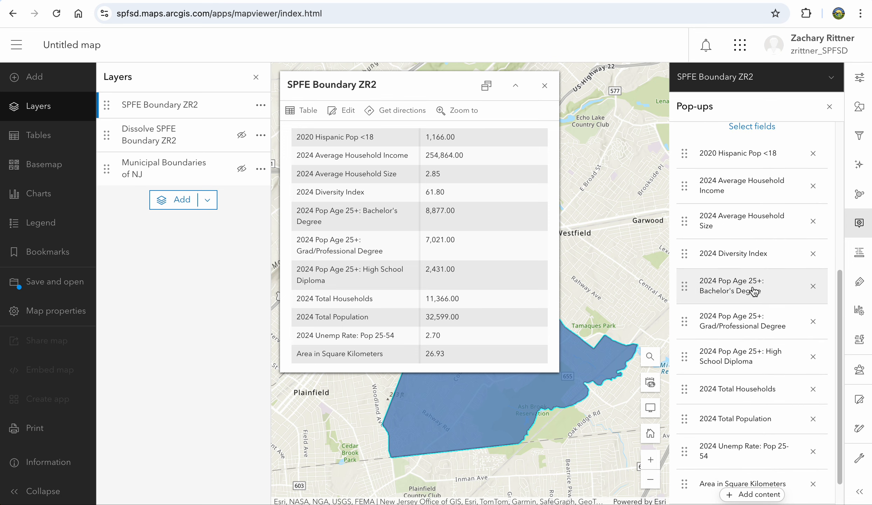
Step: Reorder the pop-up fields to start with Total Population, Total Households, Average Household Size and Average Household Income, and place Unemp Rate after Diversity Index
{"action": "scroll", "coordinate": [754, 373], "scroll_direction": "down", "scroll_amount": 1}
{"action": "scroll", "coordinate": [756, 372], "scroll_direction": "down", "scroll_amount": 1}
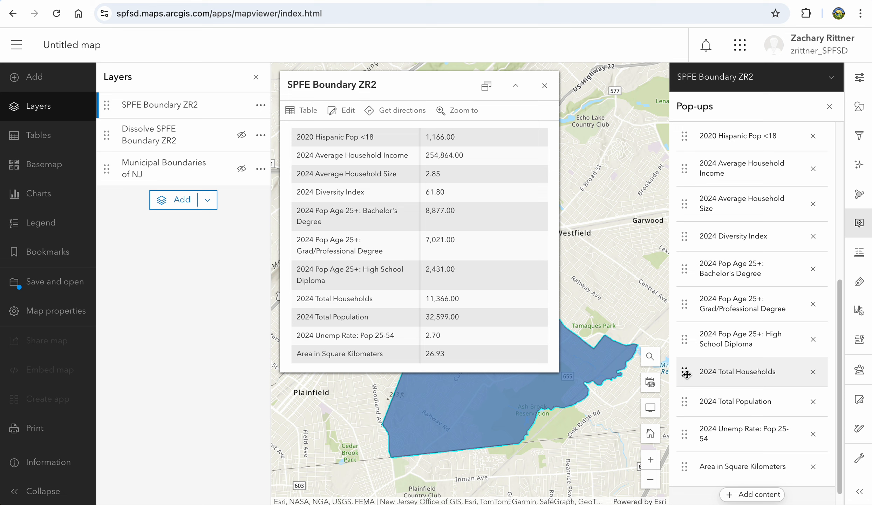
{"action": "left_click_drag", "start_coordinate": [685, 401], "coordinate": [686, 137]}
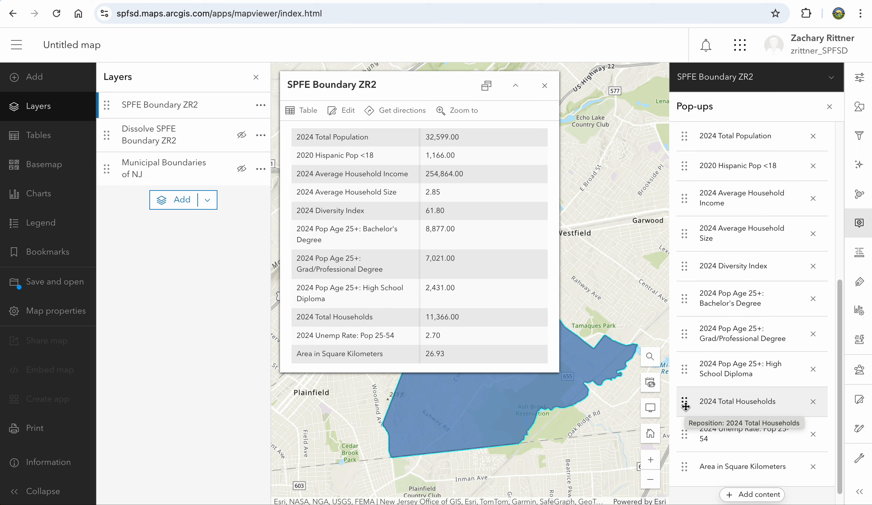
{"action": "left_click_drag", "start_coordinate": [685, 406], "coordinate": [694, 179]}
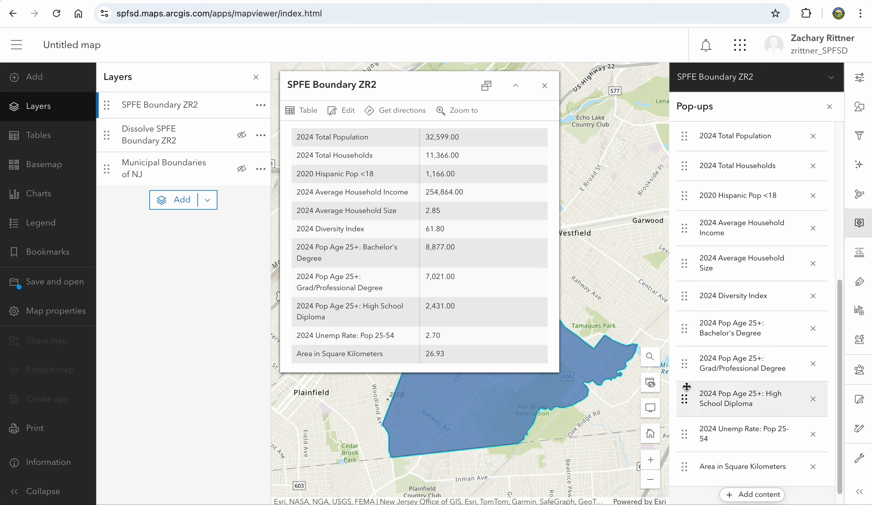
{"action": "left_click_drag", "start_coordinate": [685, 228], "coordinate": [688, 202]}
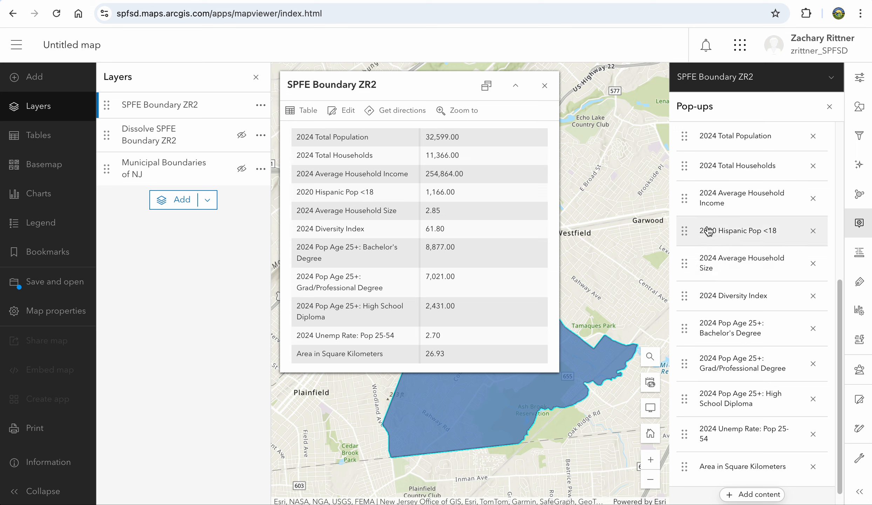
{"action": "left_click_drag", "start_coordinate": [690, 267], "coordinate": [686, 197]}
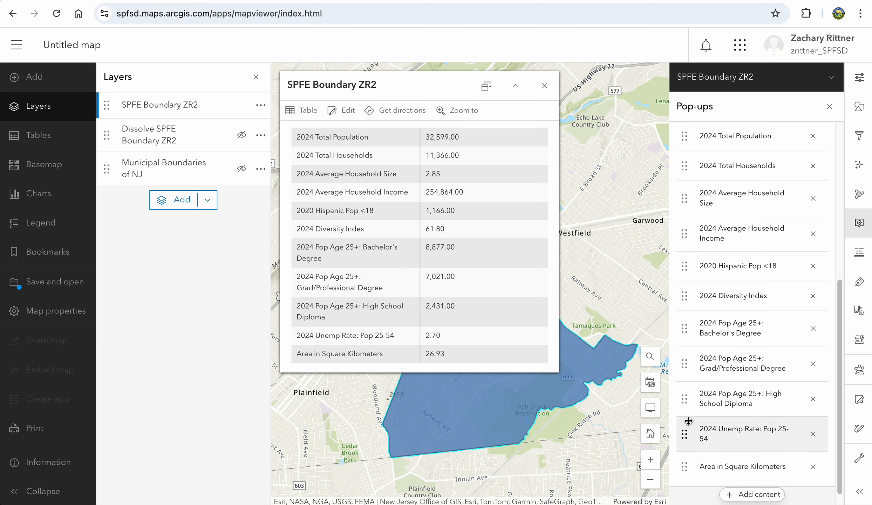
{"action": "left_click_drag", "start_coordinate": [685, 434], "coordinate": [690, 315]}
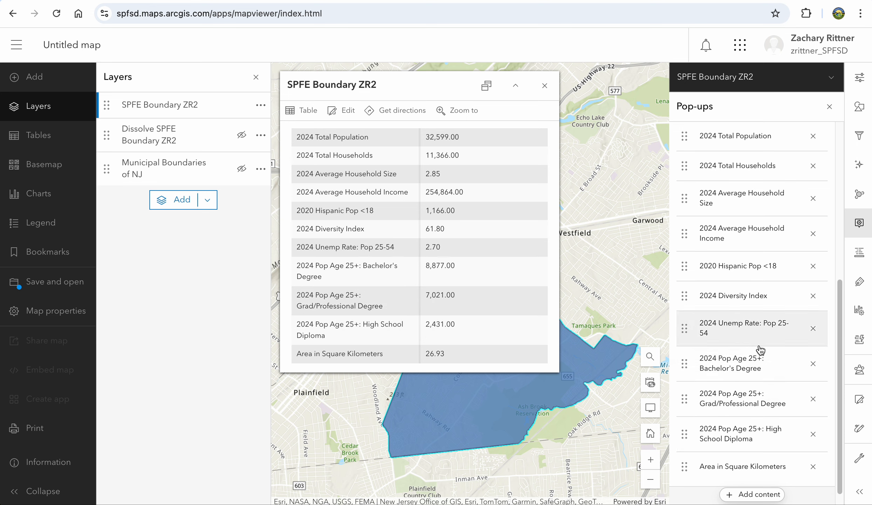
Step: Remove the 2024 Pop Age 25+ Bachelor's Degree, Grad/Professional Degree and High School Diploma fields from the pop-up's fields list
{"action": "scroll", "coordinate": [759, 352], "scroll_direction": "down", "scroll_amount": 1}
{"action": "scroll", "coordinate": [763, 371], "scroll_direction": "down", "scroll_amount": 1}
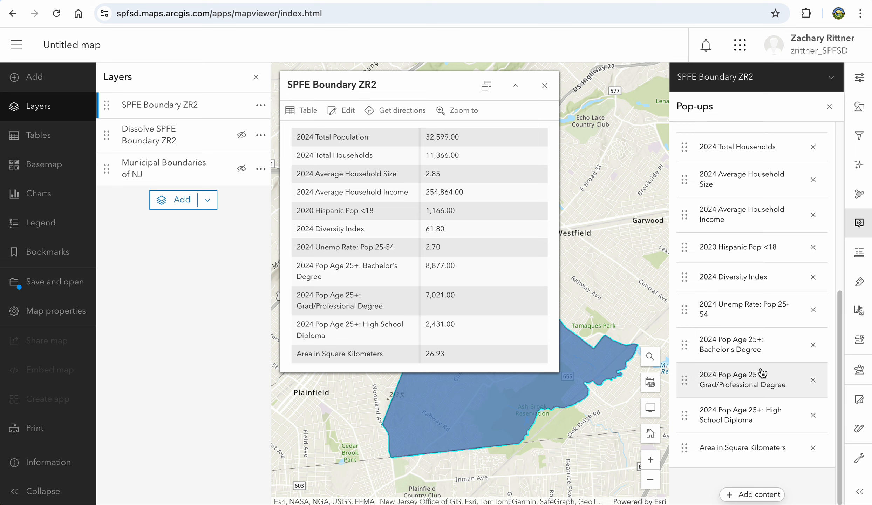
{"action": "left_click", "coordinate": [814, 345]}
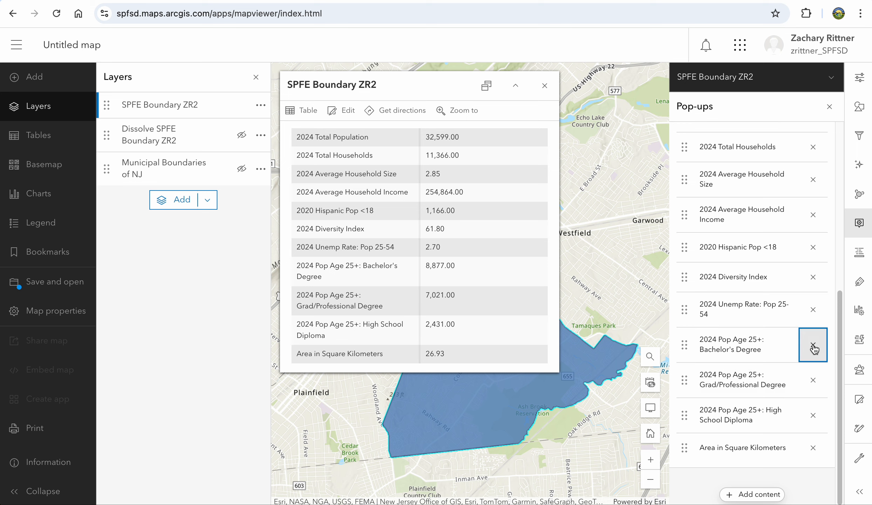
{"action": "left_click", "coordinate": [813, 380]}
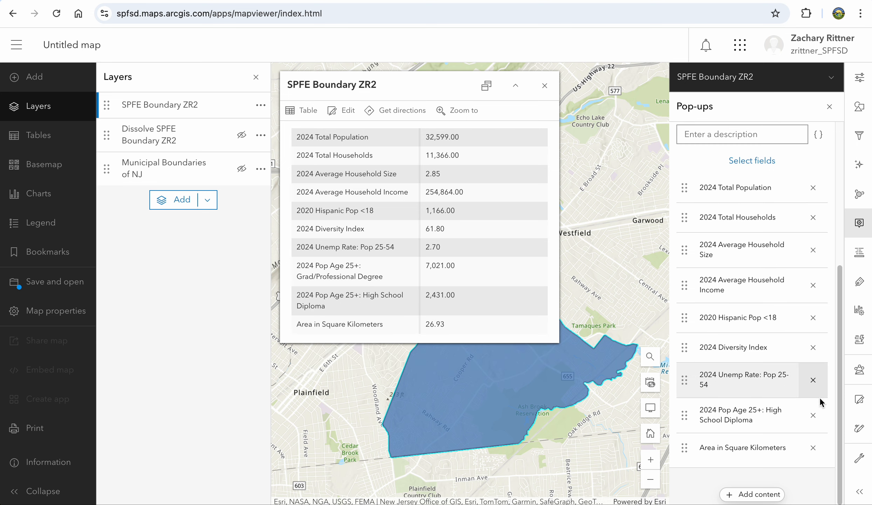
{"action": "left_click", "coordinate": [814, 415]}
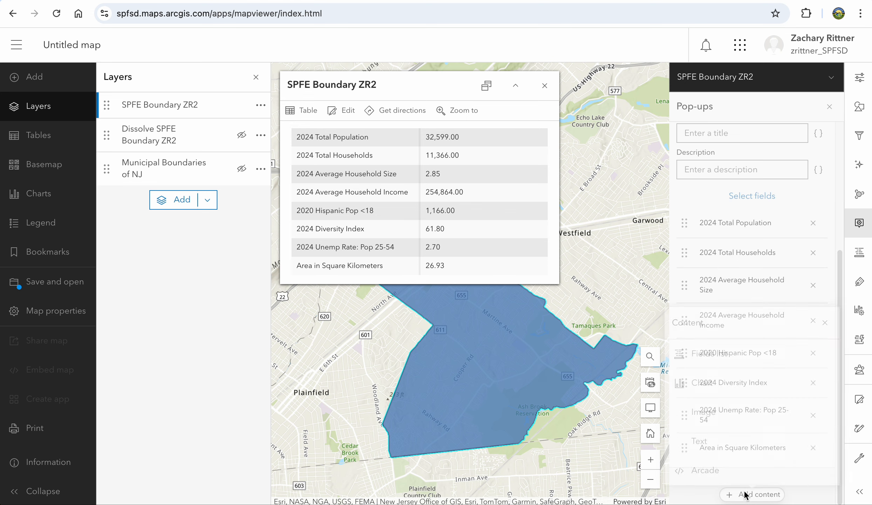
Step: Add a chart to the pop-up content of the SPFE Boundary ZR2 layer and set its type to Pie
{"action": "left_click", "coordinate": [746, 494]}
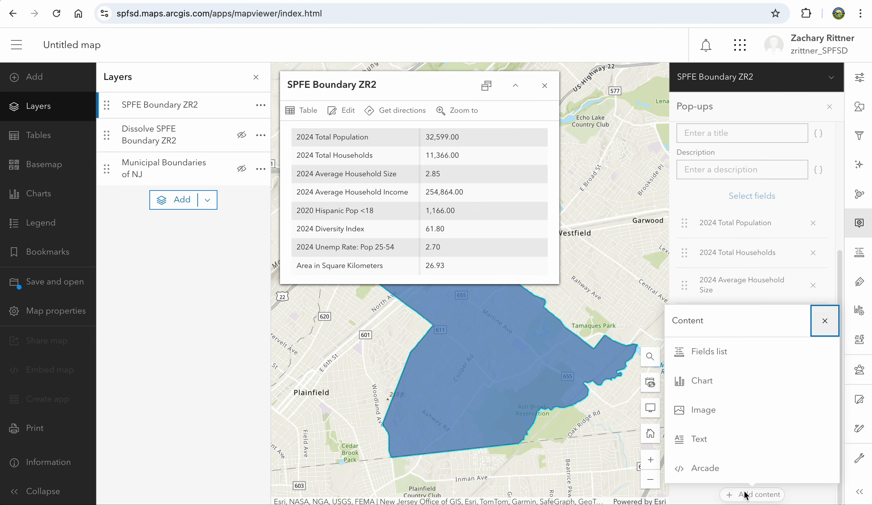
{"action": "left_click", "coordinate": [724, 389]}
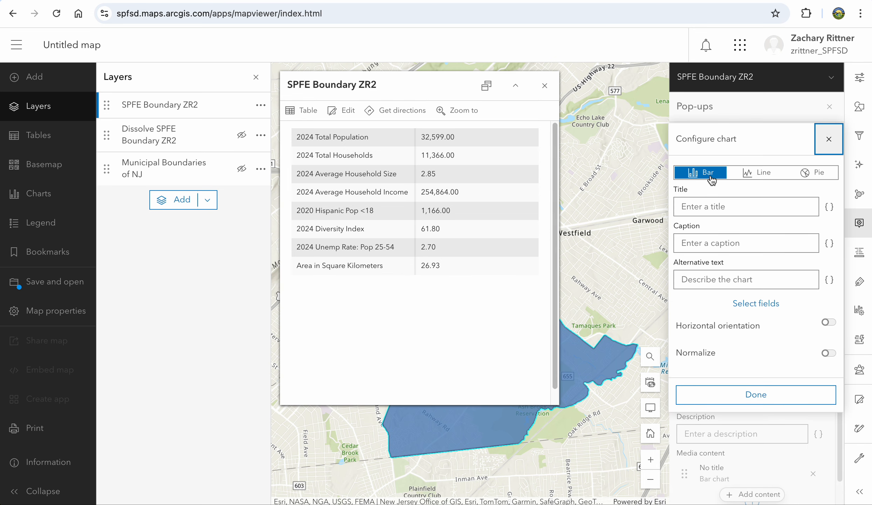
{"action": "left_click", "coordinate": [819, 175]}
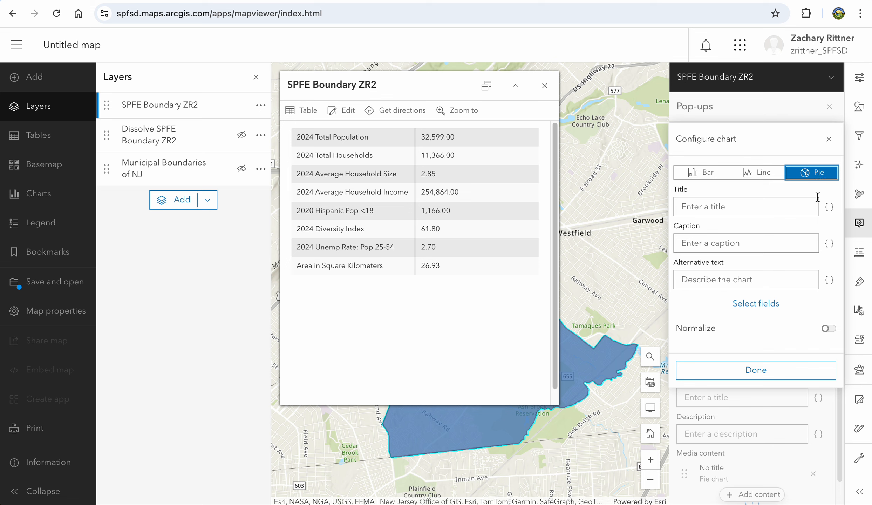
Step: Select 2024 Pop Age 25+ Grad/Professional Degree, 2024 Pop Age 25+ Bachelor's Degree and 2024 Average Household Size as the pie chart's fields
{"action": "left_click", "coordinate": [757, 310]}
{"action": "scroll", "coordinate": [757, 311], "scroll_direction": "down", "scroll_amount": 3}
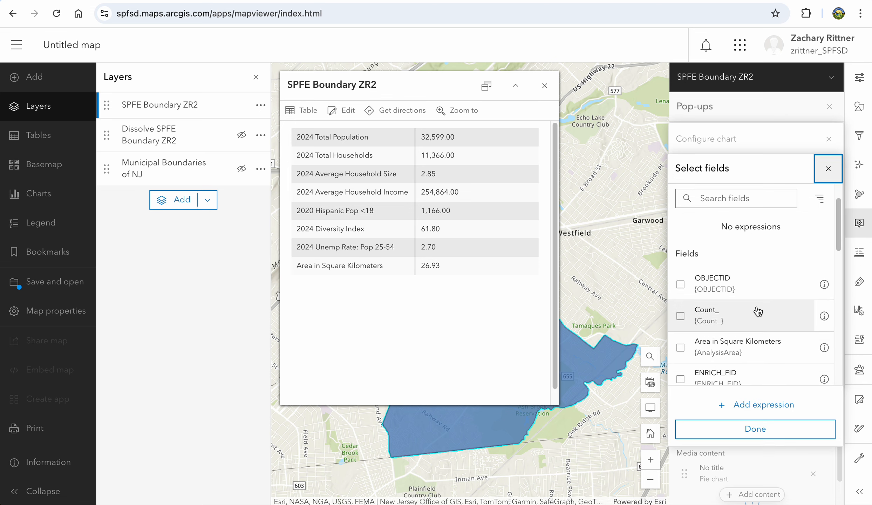
{"action": "scroll", "coordinate": [758, 311], "scroll_direction": "down", "scroll_amount": 4}
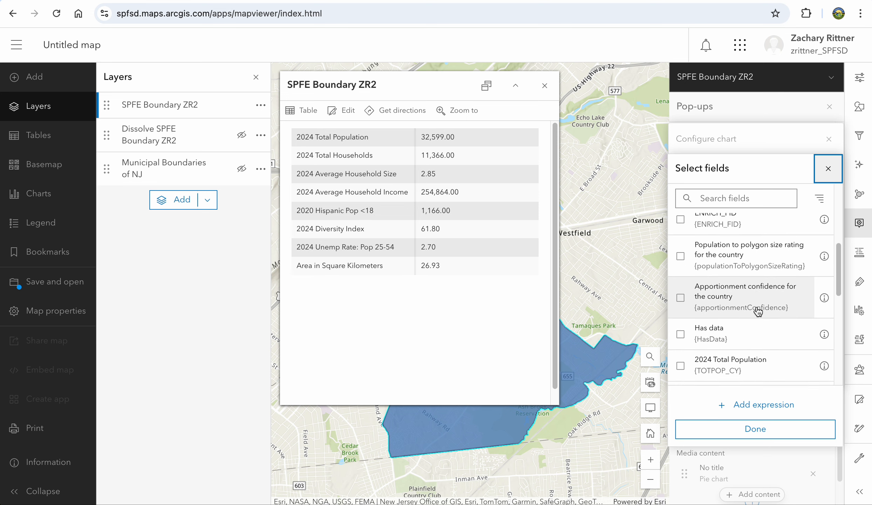
{"action": "scroll", "coordinate": [758, 308], "scroll_direction": "down", "scroll_amount": 4}
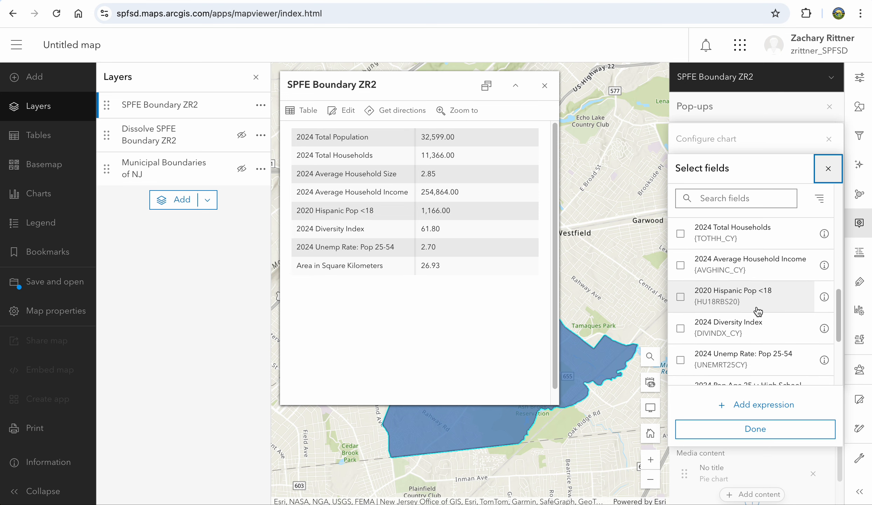
{"action": "scroll", "coordinate": [757, 310], "scroll_direction": "down", "scroll_amount": 3}
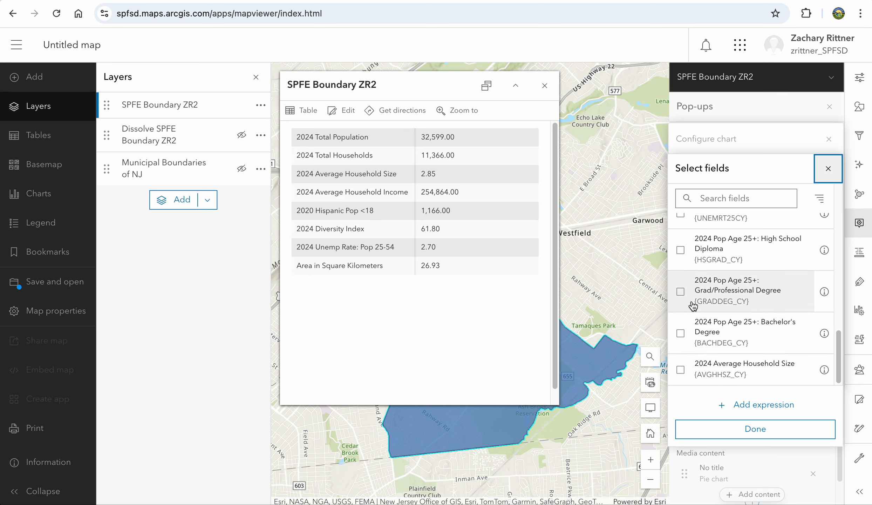
{"action": "left_click", "coordinate": [683, 294]}
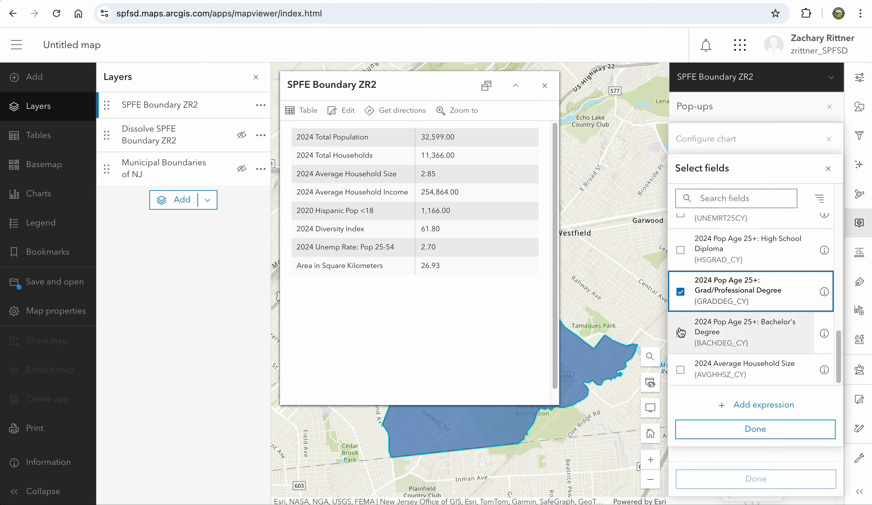
{"action": "left_click", "coordinate": [681, 336]}
{"action": "left_click", "coordinate": [680, 369]}
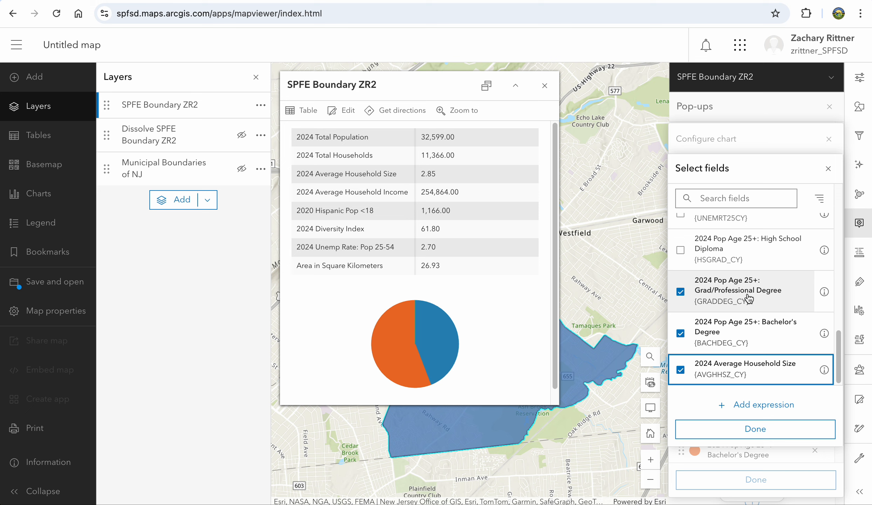
Step: Add 2024 Pop Age 25+: High School Diploma to the pie chart and remove 2024 Average Household Size from its fields
{"action": "scroll", "coordinate": [782, 297], "scroll_direction": "up", "scroll_amount": 3}
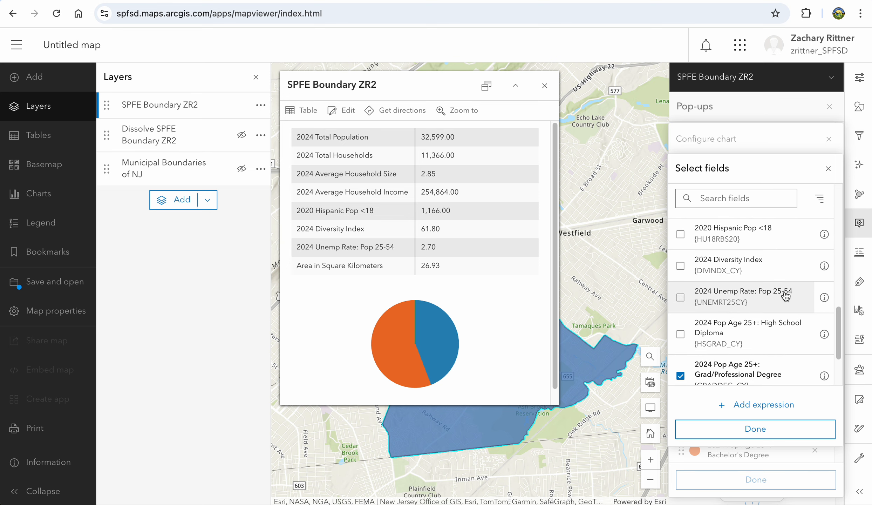
{"action": "scroll", "coordinate": [785, 296], "scroll_direction": "up", "scroll_amount": 1}
{"action": "scroll", "coordinate": [736, 298], "scroll_direction": "down", "scroll_amount": 3}
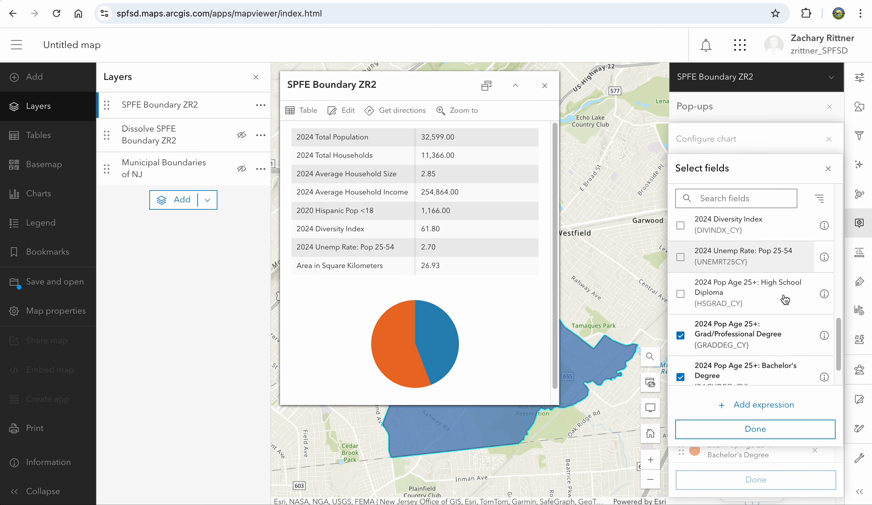
{"action": "left_click", "coordinate": [681, 294]}
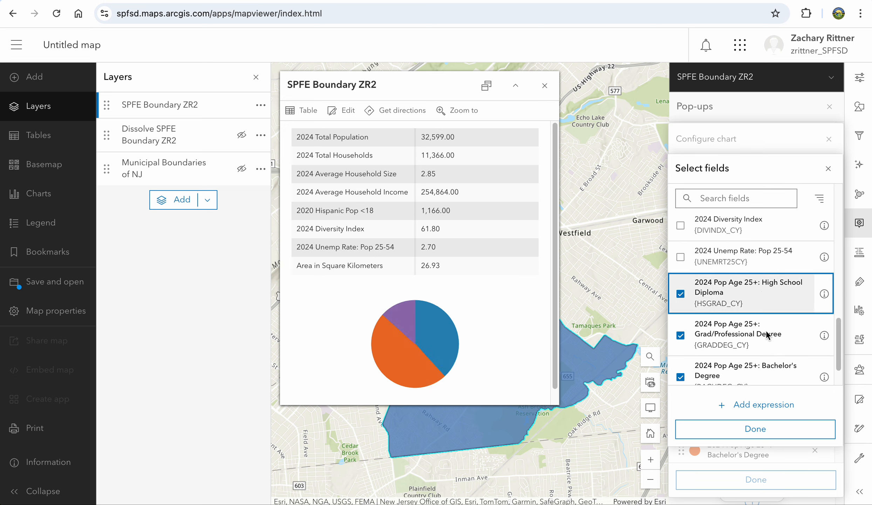
{"action": "left_click", "coordinate": [769, 428]}
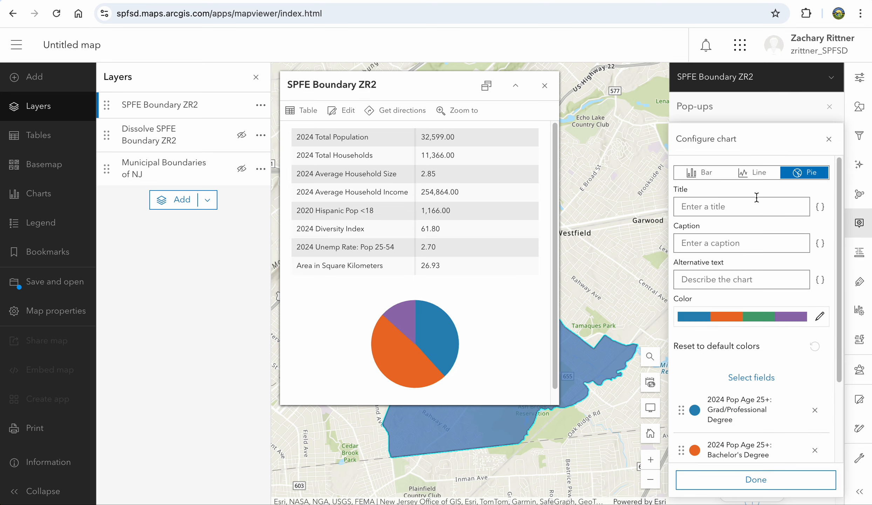
{"action": "scroll", "coordinate": [755, 382], "scroll_direction": "down", "scroll_amount": 3}
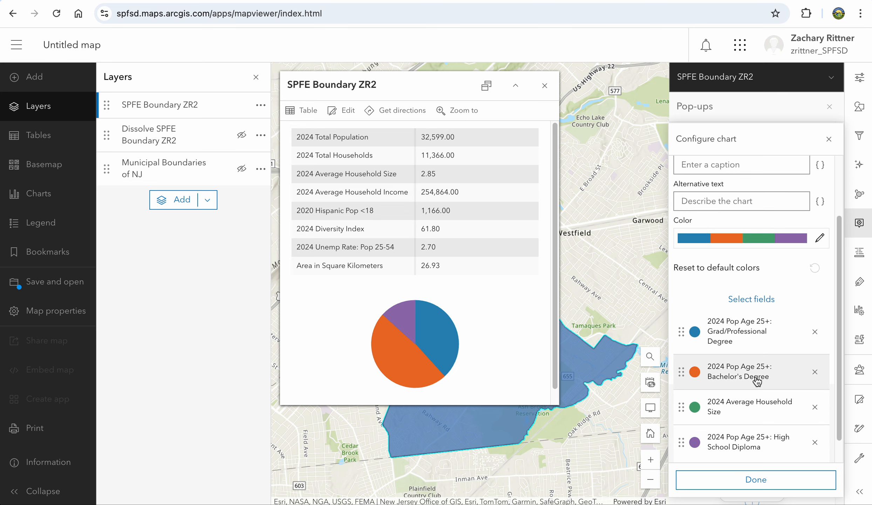
{"action": "left_click", "coordinate": [815, 407]}
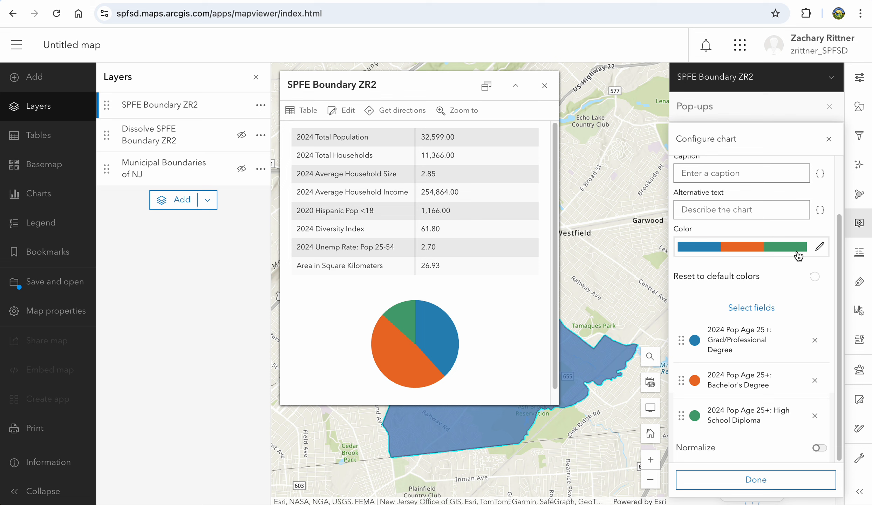
Step: Change the pie chart's color ramp to the dark blue, purple and black one
{"action": "left_click", "coordinate": [821, 249]}
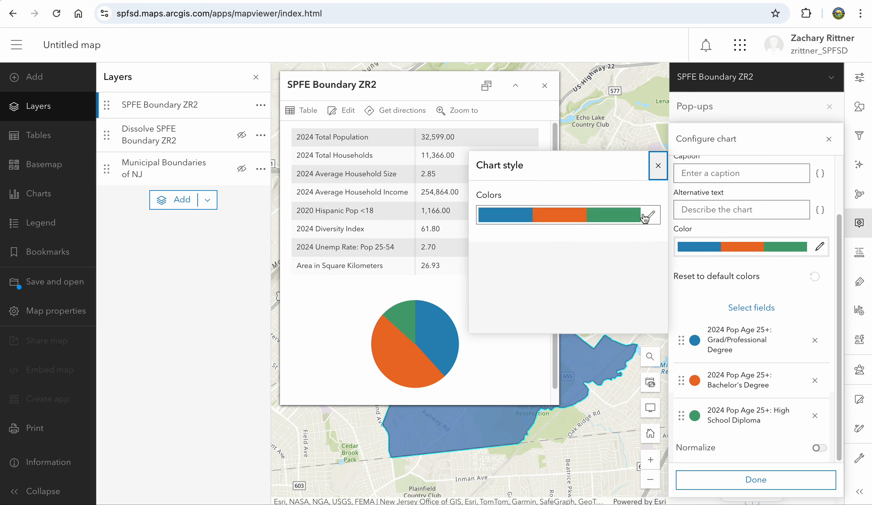
{"action": "left_click", "coordinate": [650, 214]}
{"action": "scroll", "coordinate": [581, 327], "scroll_direction": "down", "scroll_amount": 3}
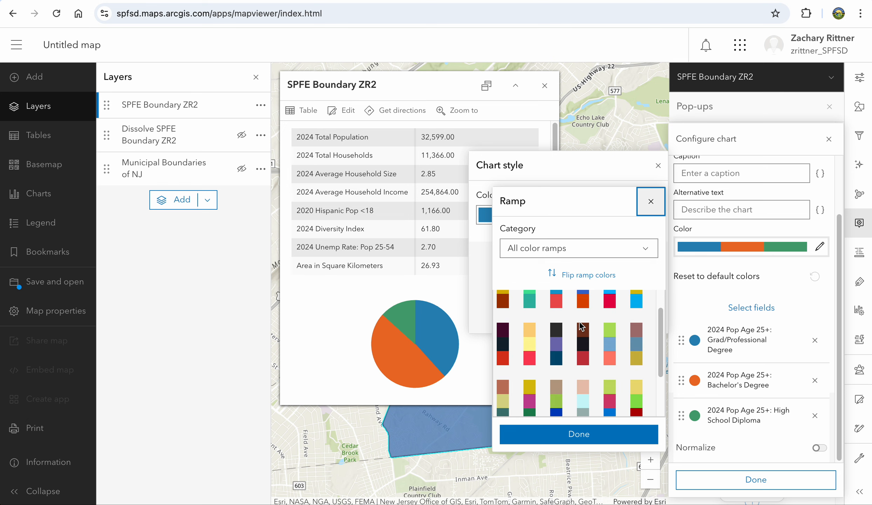
{"action": "scroll", "coordinate": [582, 333], "scroll_direction": "up", "scroll_amount": 3}
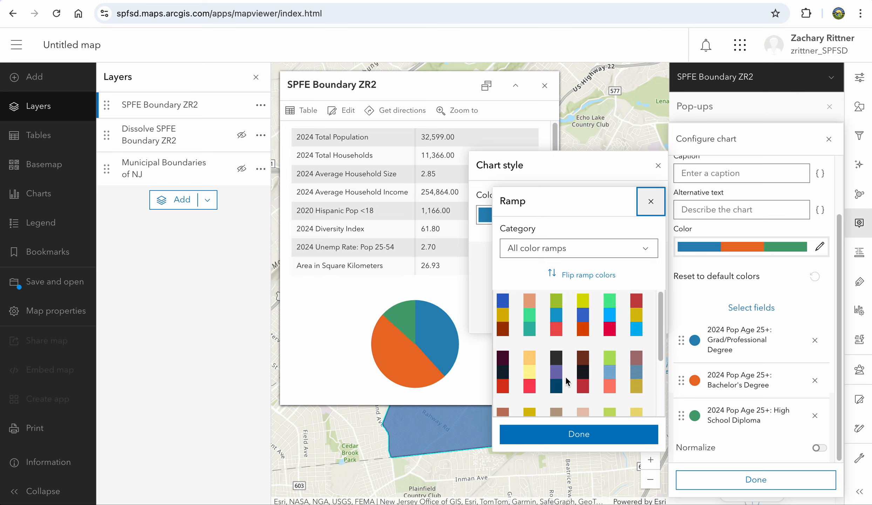
{"action": "left_click", "coordinate": [557, 375]}
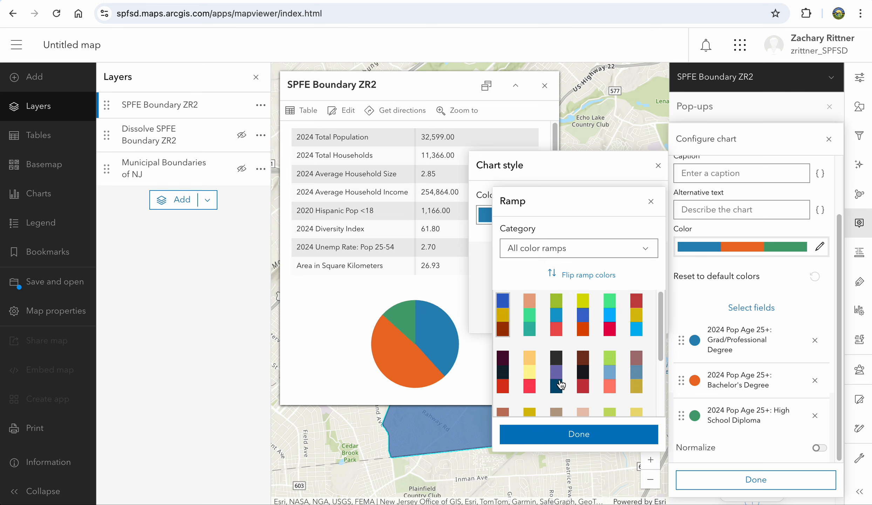
{"action": "left_click", "coordinate": [562, 434]}
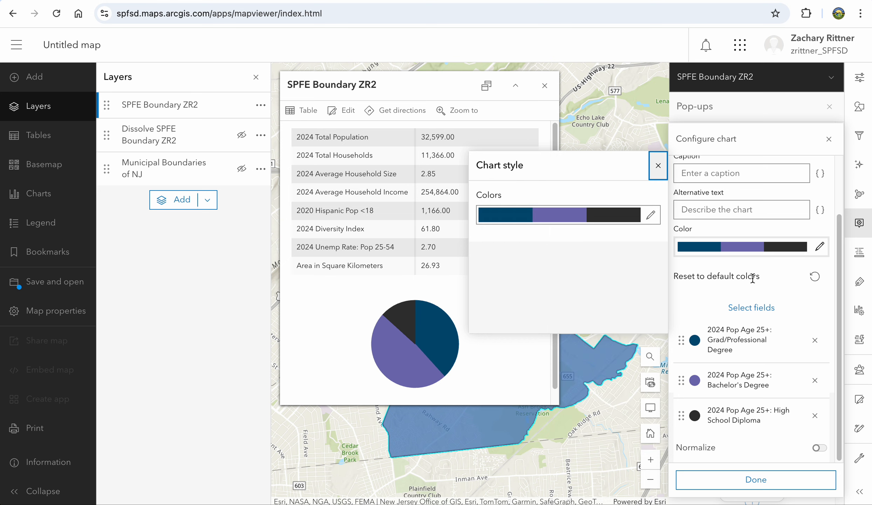
{"action": "left_click", "coordinate": [653, 170]}
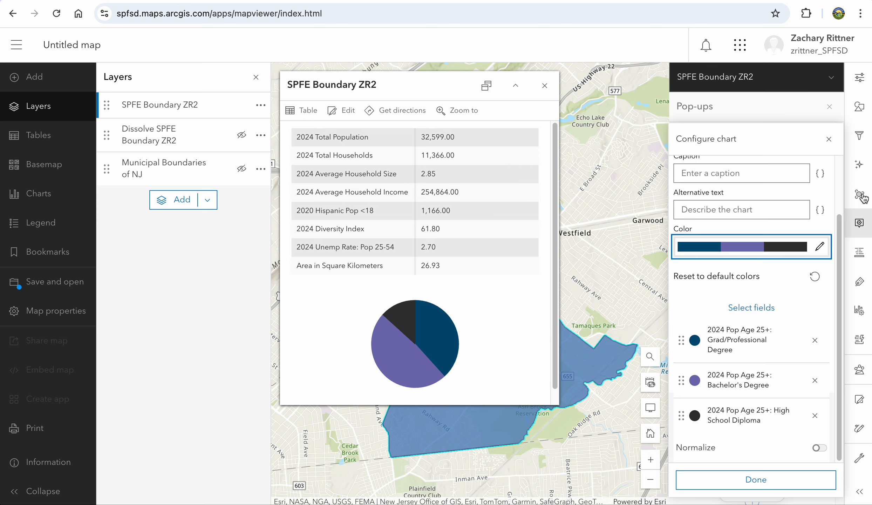
Step: Title the pie chart "Education Data" and caption it "Comparison of population 25 and over with a high school, bachelor's and professional degree."
{"action": "scroll", "coordinate": [746, 206], "scroll_direction": "up", "scroll_amount": 2}
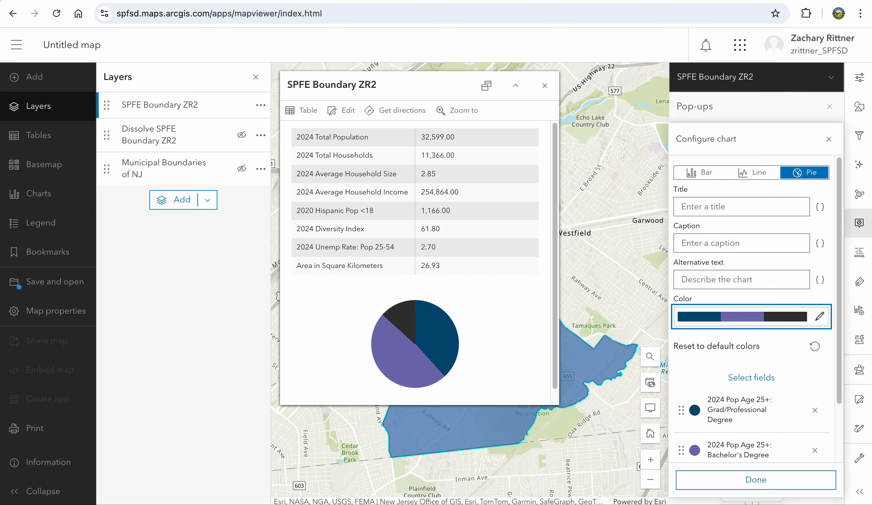
{"action": "left_click", "coordinate": [698, 212]}
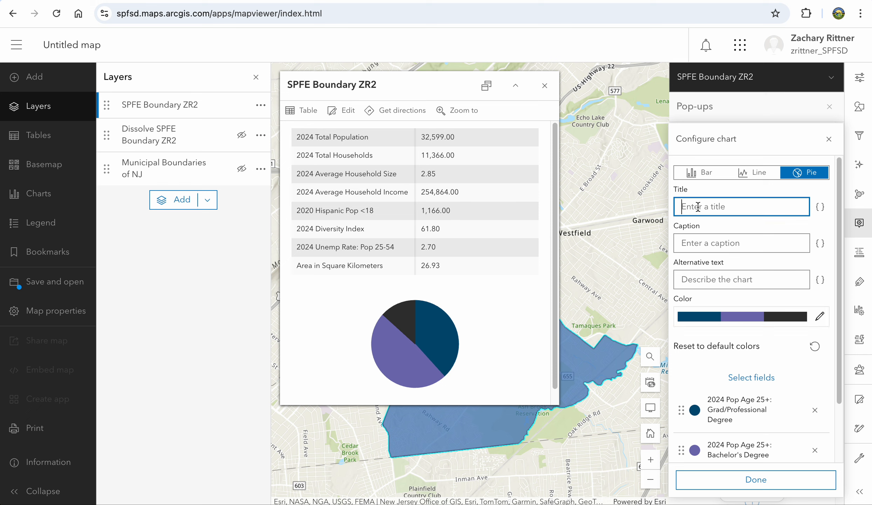
{"action": "type", "text": "Education Data"}
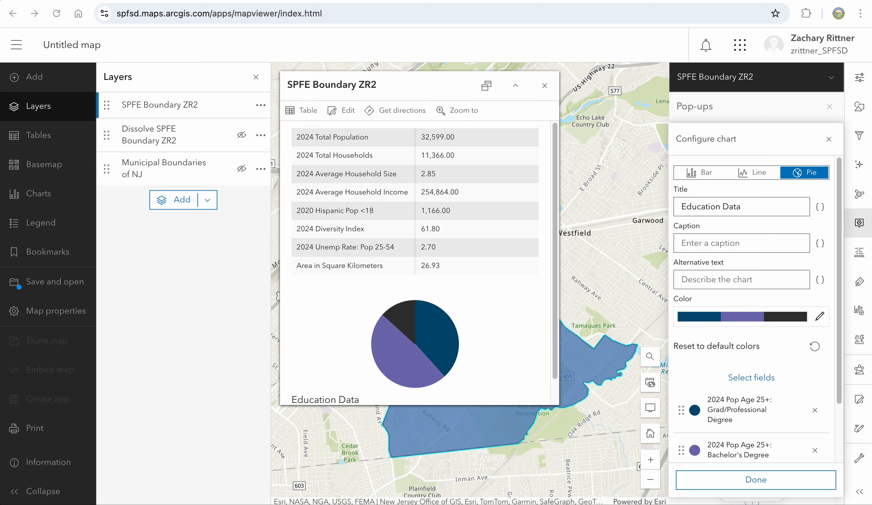
{"action": "left_click", "coordinate": [717, 243]}
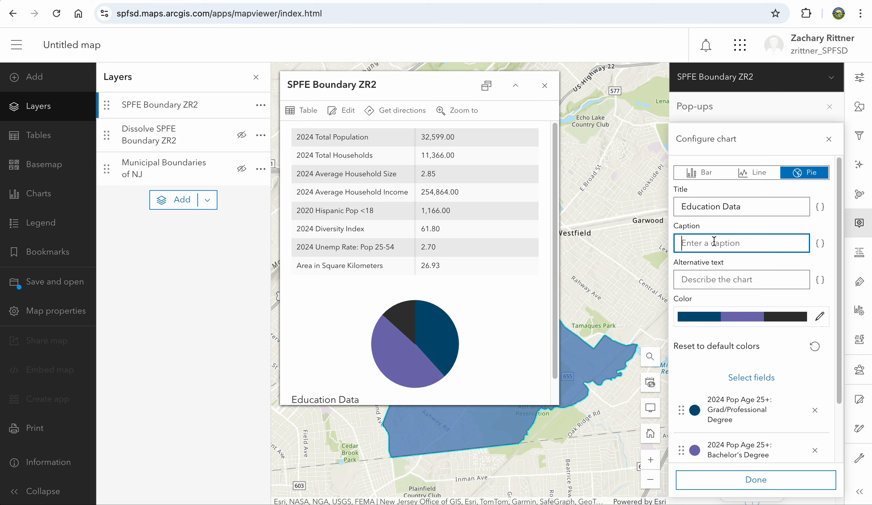
{"action": "key", "text": "ctrl+v"}
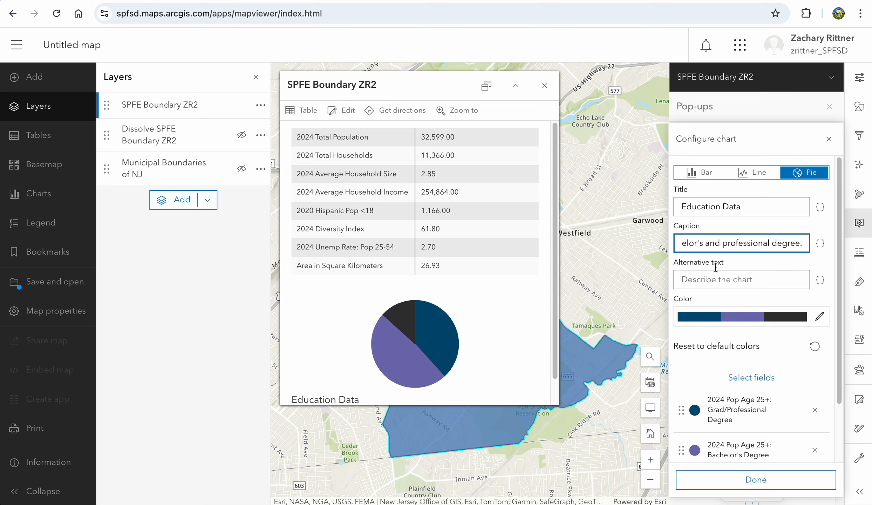
{"action": "left_click", "coordinate": [726, 292]}
Step: Check the chart's title and caption in the pop-up preview, accept the chart configuration and close the preview
{"action": "scroll", "coordinate": [409, 288], "scroll_direction": "down", "scroll_amount": 1}
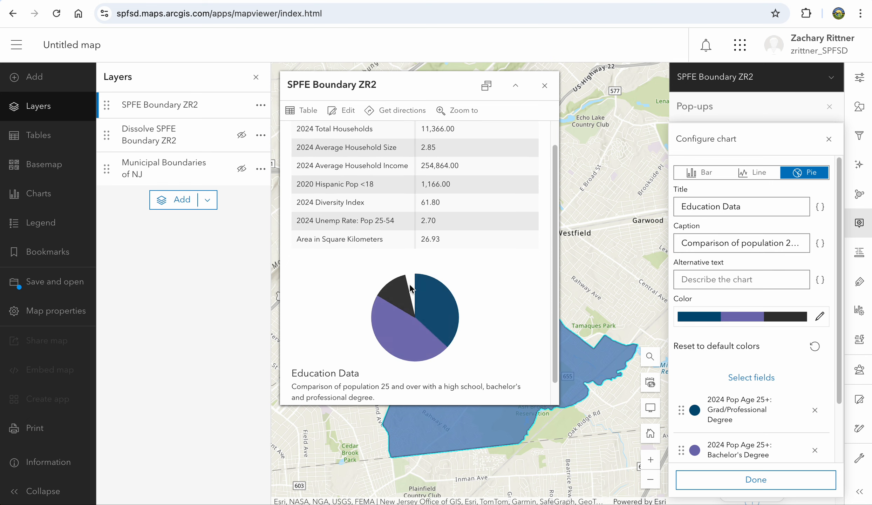
{"action": "scroll", "coordinate": [485, 209], "scroll_direction": "up", "scroll_amount": 1}
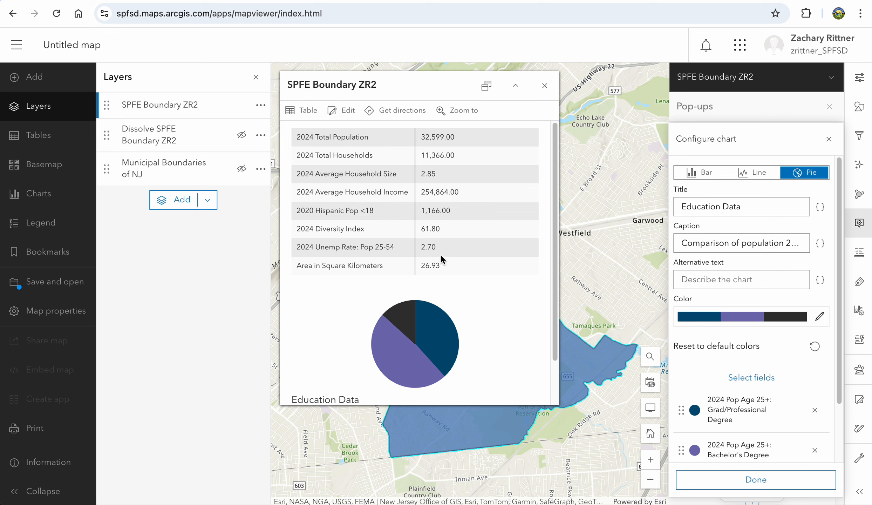
{"action": "scroll", "coordinate": [463, 323], "scroll_direction": "down", "scroll_amount": 1}
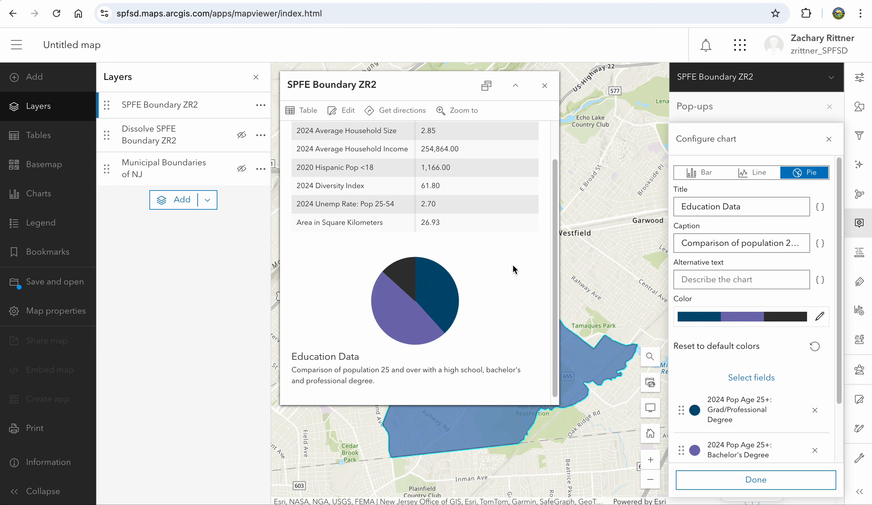
{"action": "left_click", "coordinate": [748, 487]}
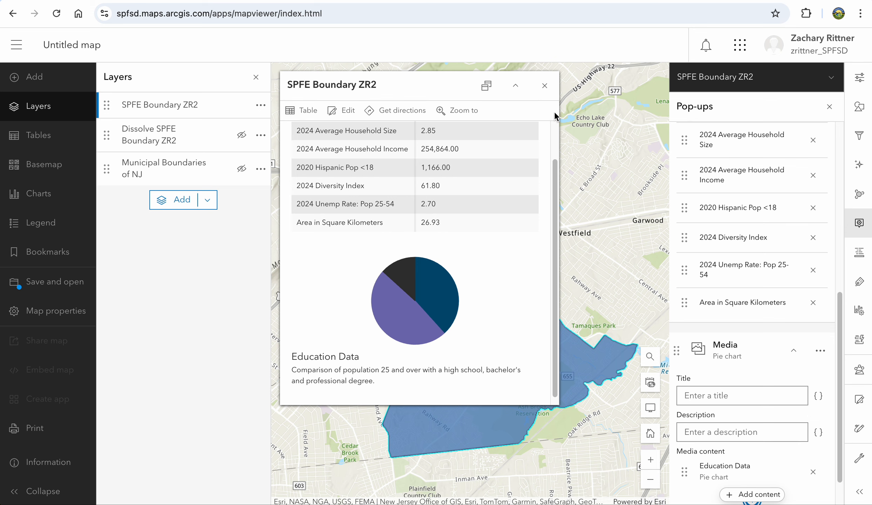
{"action": "left_click", "coordinate": [545, 86]}
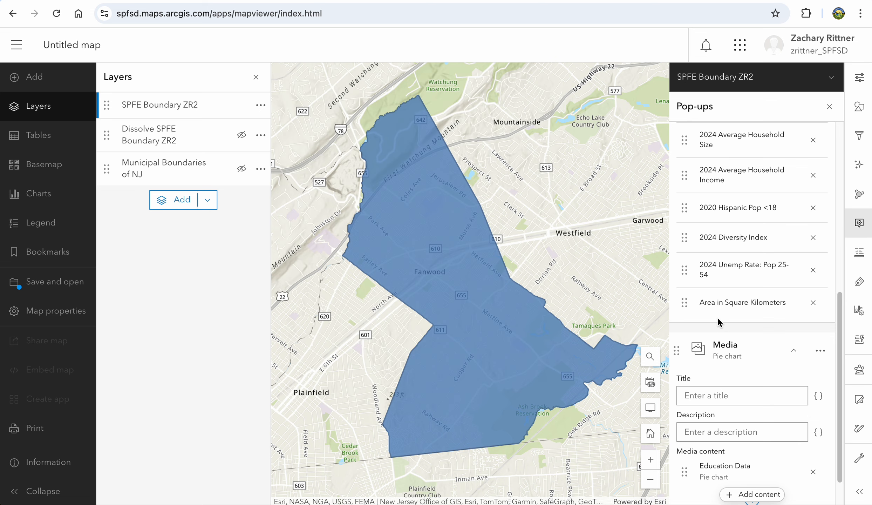
{"action": "scroll", "coordinate": [737, 326], "scroll_direction": "up", "scroll_amount": 5}
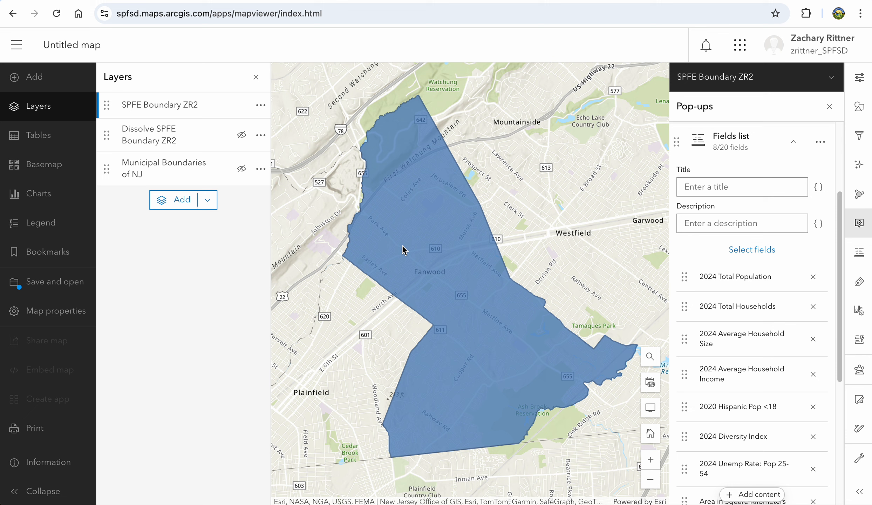
Step: Set the SPFE Boundary ZR2 layer's symbol fill to green with 50% fill transparency
{"action": "left_click", "coordinate": [860, 109]}
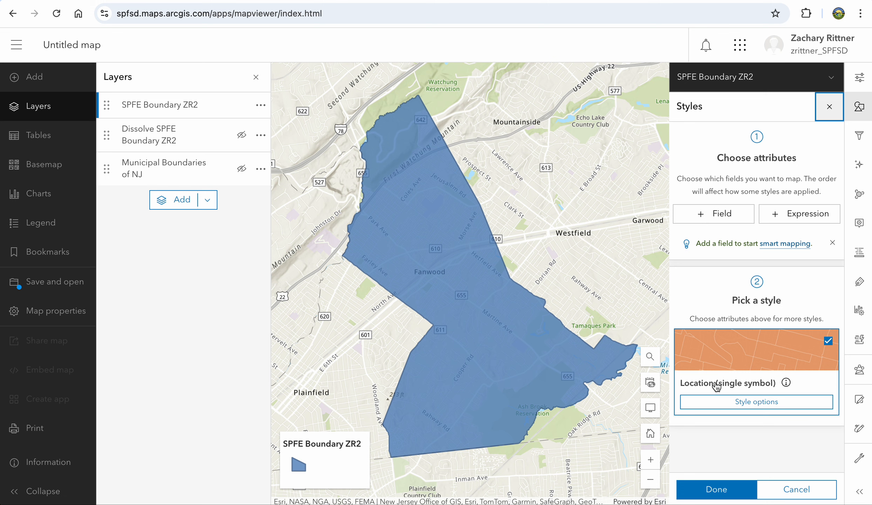
{"action": "left_click", "coordinate": [750, 402]}
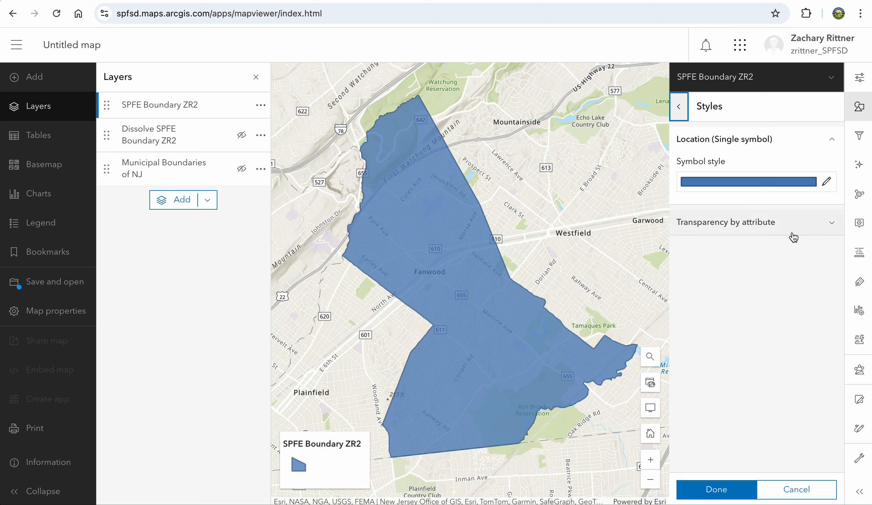
{"action": "left_click", "coordinate": [825, 185]}
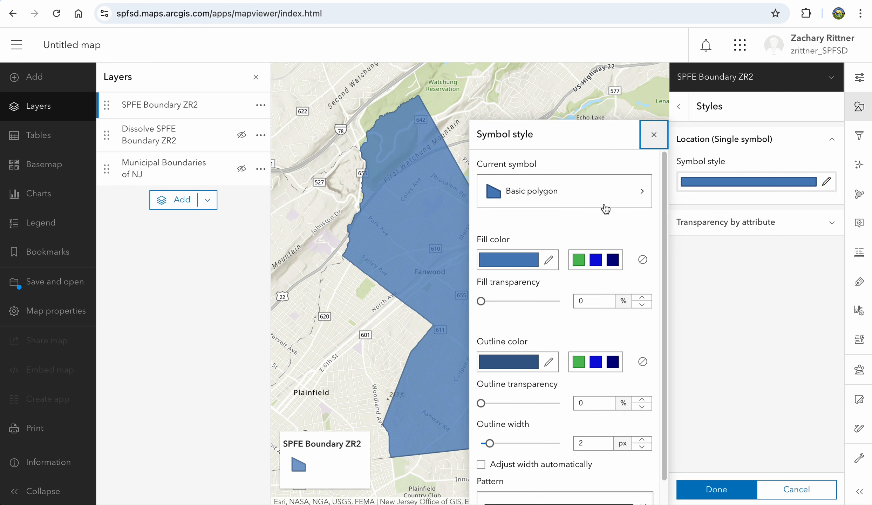
{"action": "scroll", "coordinate": [629, 224], "scroll_direction": "down", "scroll_amount": 2}
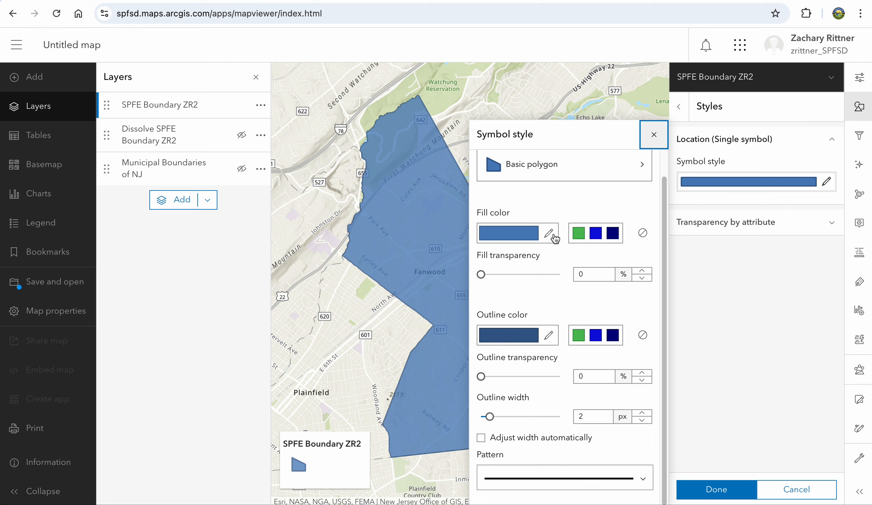
{"action": "left_click", "coordinate": [579, 233]}
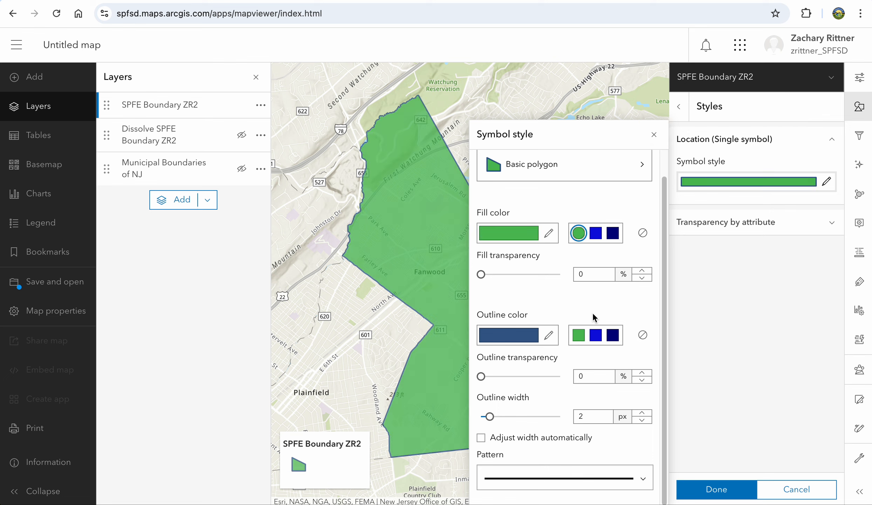
{"action": "left_click", "coordinate": [594, 276]}
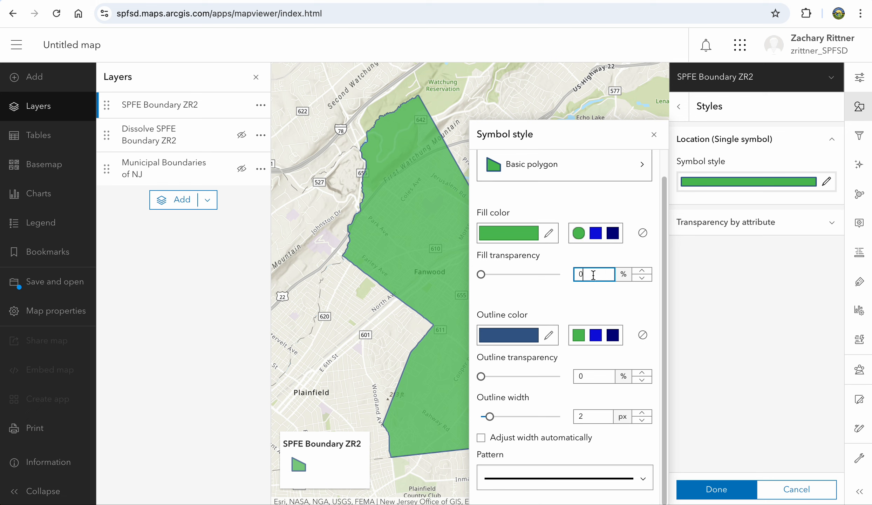
{"action": "key", "text": "BackSpace"}
{"action": "type", "text": "50"}
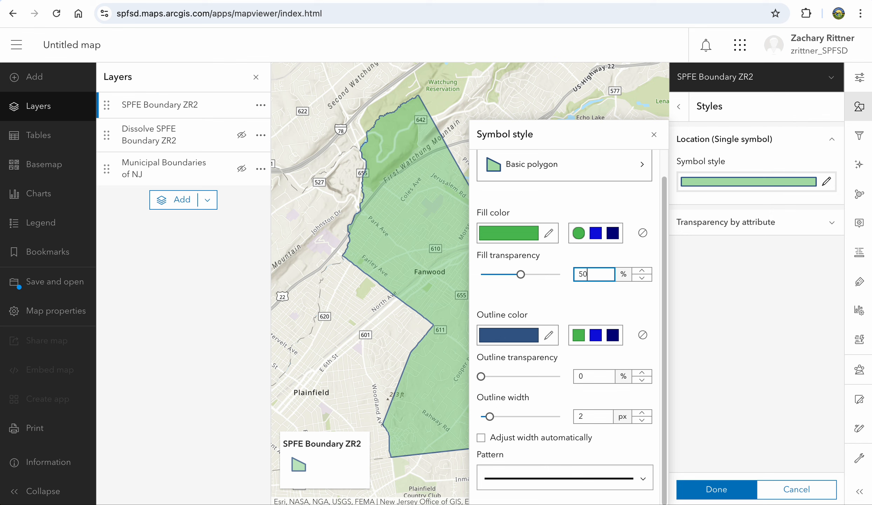
Step: Change the boundary symbol's outline color to near-black (030303) and apply the layer style
{"action": "left_click", "coordinate": [550, 336]}
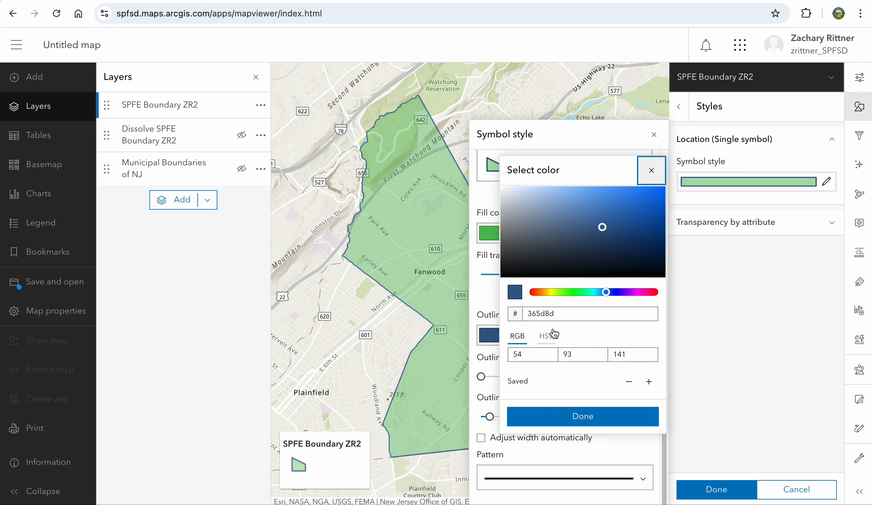
{"action": "mouse_move", "coordinate": [603, 228]}
{"action": "left_mouse_down"}
{"action": "mouse_move", "coordinate": [502, 272]}
{"action": "mouse_move", "coordinate": [515, 283]}
{"action": "left_mouse_up"}
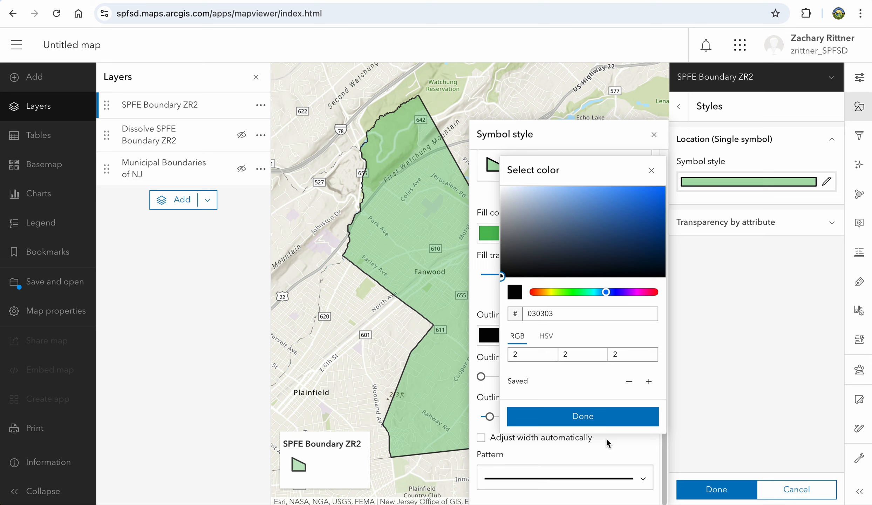
{"action": "left_click", "coordinate": [593, 417]}
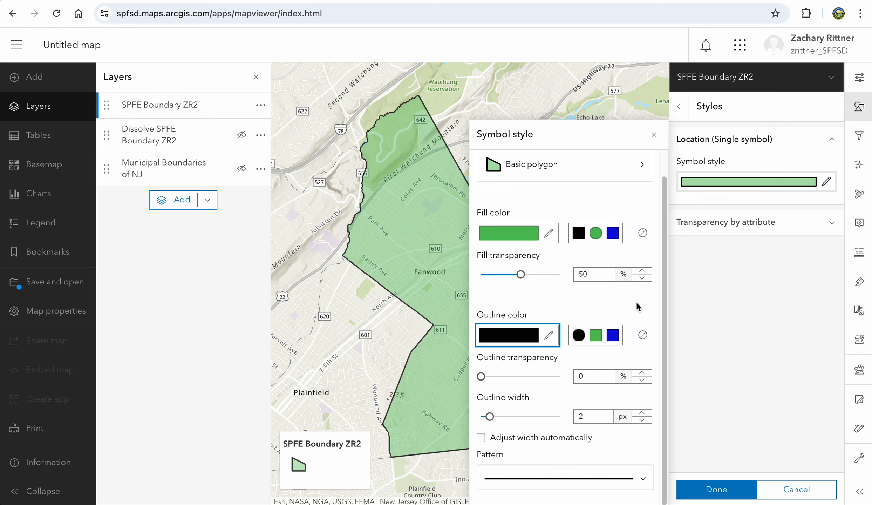
{"action": "left_click", "coordinate": [737, 318]}
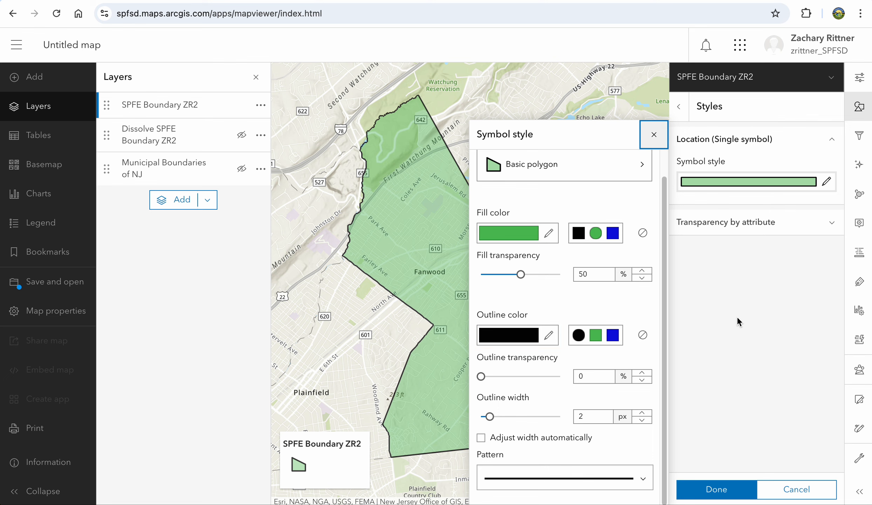
{"action": "left_click", "coordinate": [723, 486]}
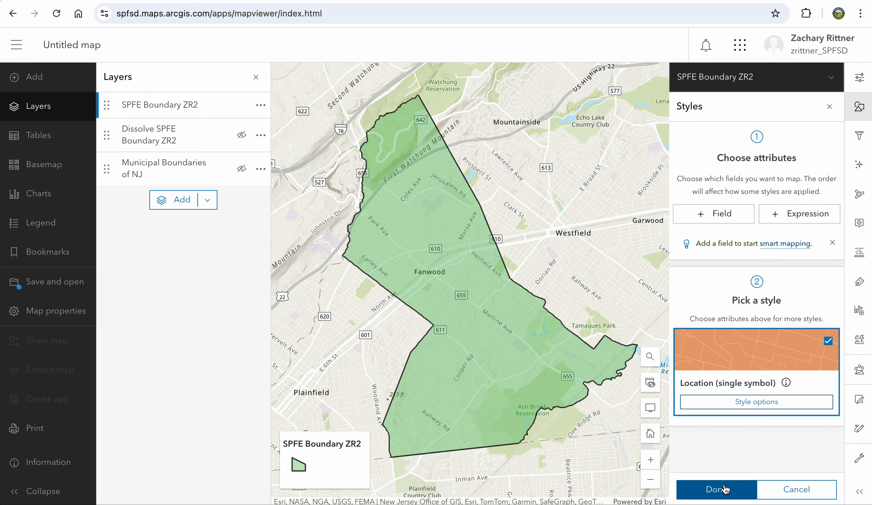
{"action": "left_click", "coordinate": [725, 489]}
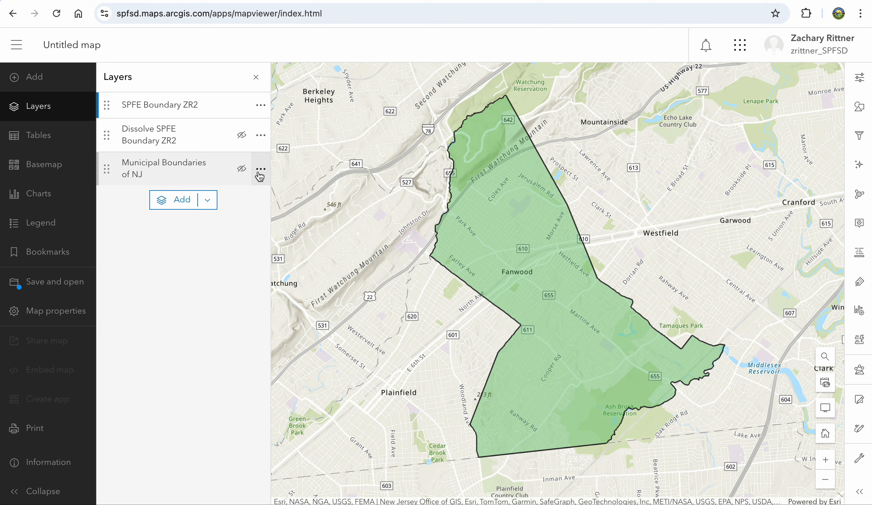
Step: Remove the Municipal Boundaries of NJ and Dissolve SPFE Boundary ZR2 layers from the map
{"action": "left_click", "coordinate": [260, 169]}
{"action": "left_click", "coordinate": [236, 329]}
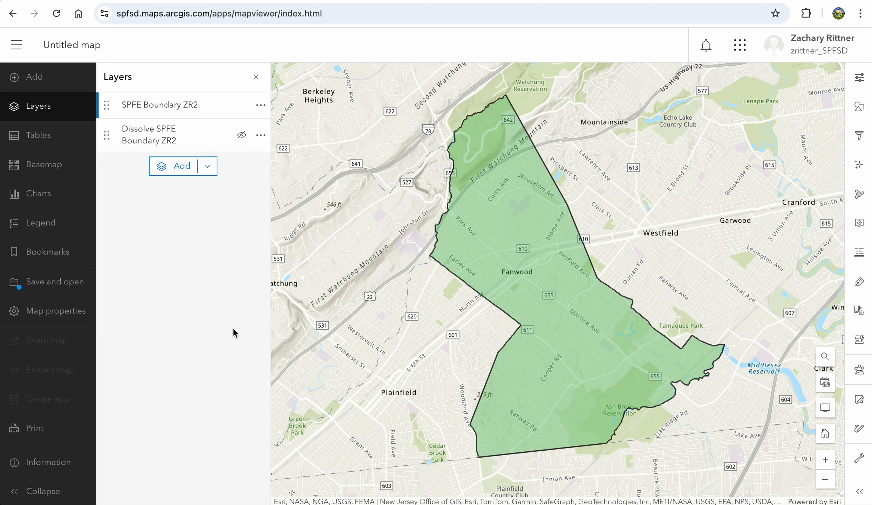
{"action": "left_click", "coordinate": [261, 134]}
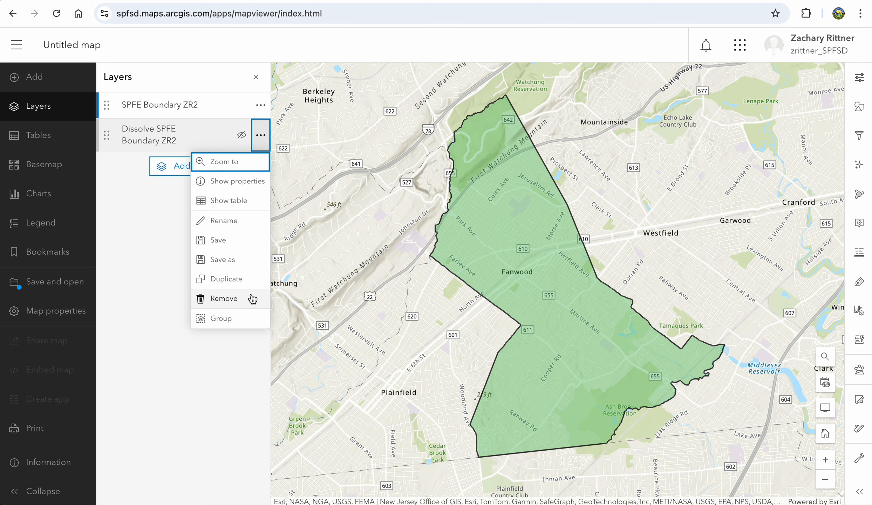
{"action": "left_click", "coordinate": [252, 299]}
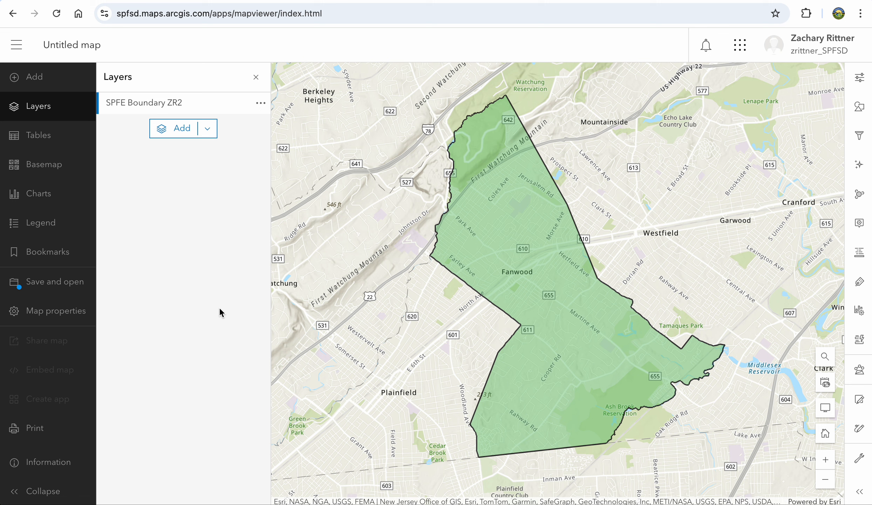
Step: Start saving the map as a new item with the title "SPFE Map ZR2"
{"action": "left_click", "coordinate": [50, 288]}
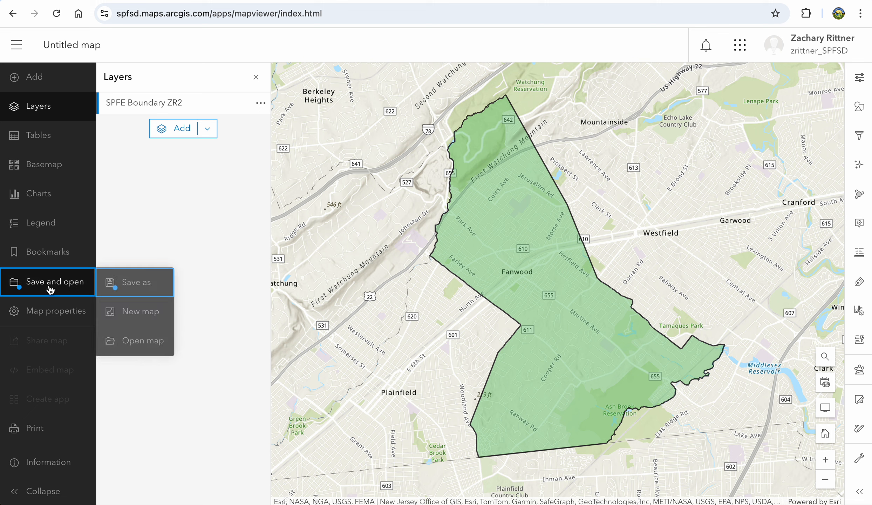
{"action": "left_click", "coordinate": [133, 288]}
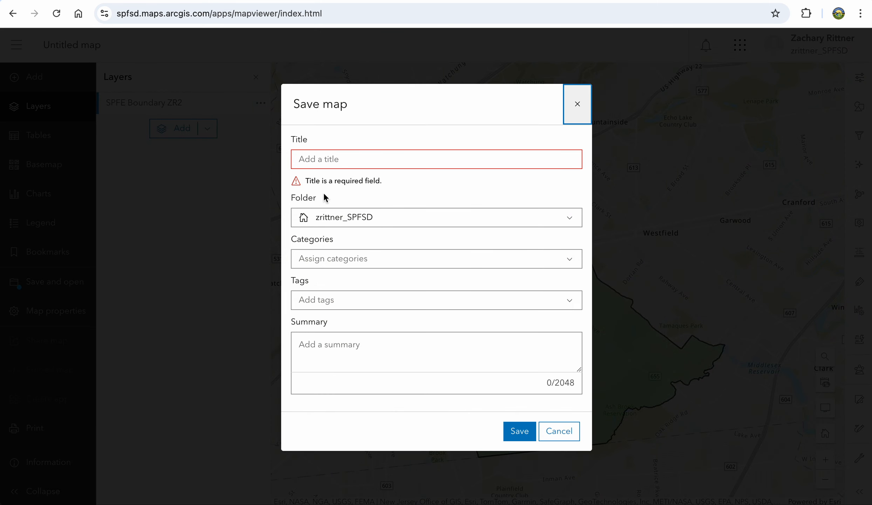
{"action": "left_click", "coordinate": [339, 161]}
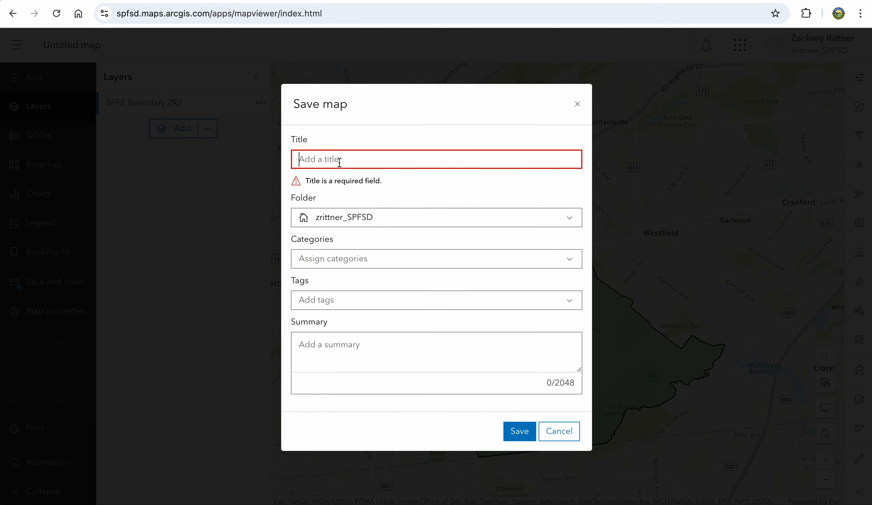
{"action": "type", "text": "SPFE"}
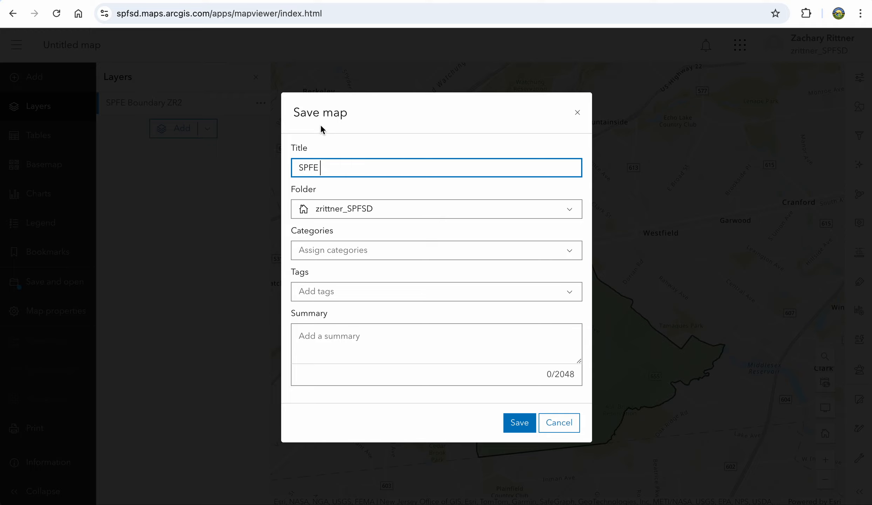
{"action": "type", "text": "Map ZR2"}
Step: Look through the available destination folders for the map and keep the default home folder
{"action": "left_click", "coordinate": [372, 215]}
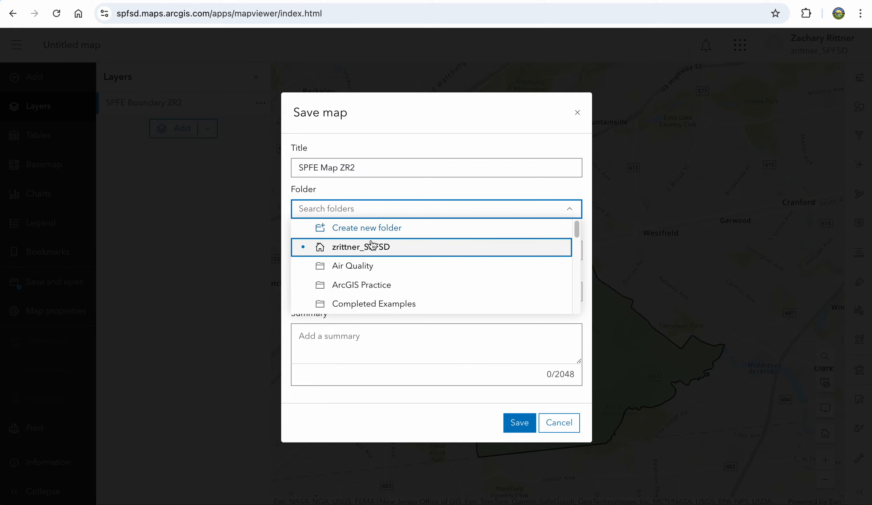
{"action": "scroll", "coordinate": [382, 263], "scroll_direction": "down", "scroll_amount": 1}
{"action": "scroll", "coordinate": [382, 264], "scroll_direction": "down", "scroll_amount": 5}
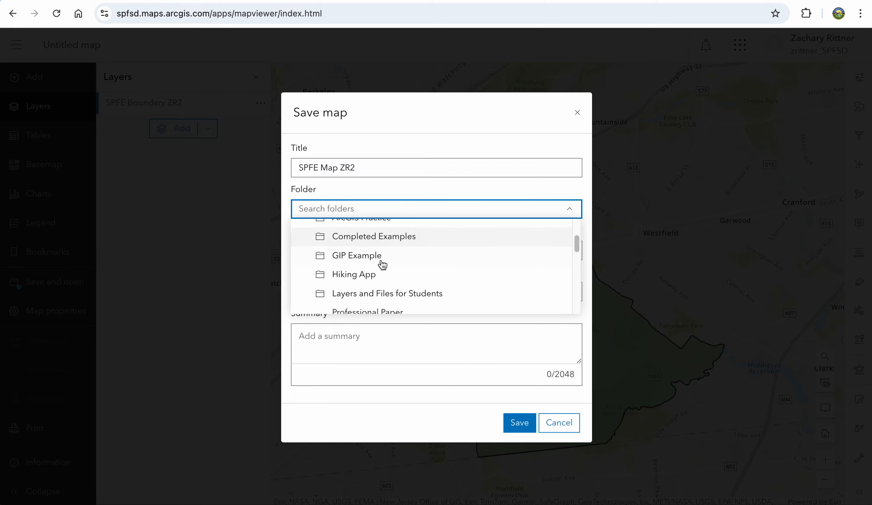
{"action": "scroll", "coordinate": [383, 265], "scroll_direction": "down", "scroll_amount": 10}
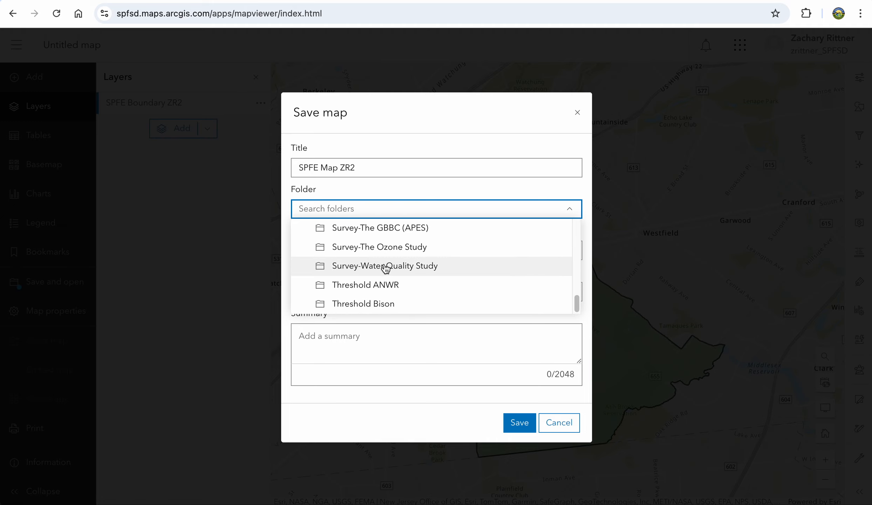
{"action": "scroll", "coordinate": [393, 271], "scroll_direction": "up", "scroll_amount": 15}
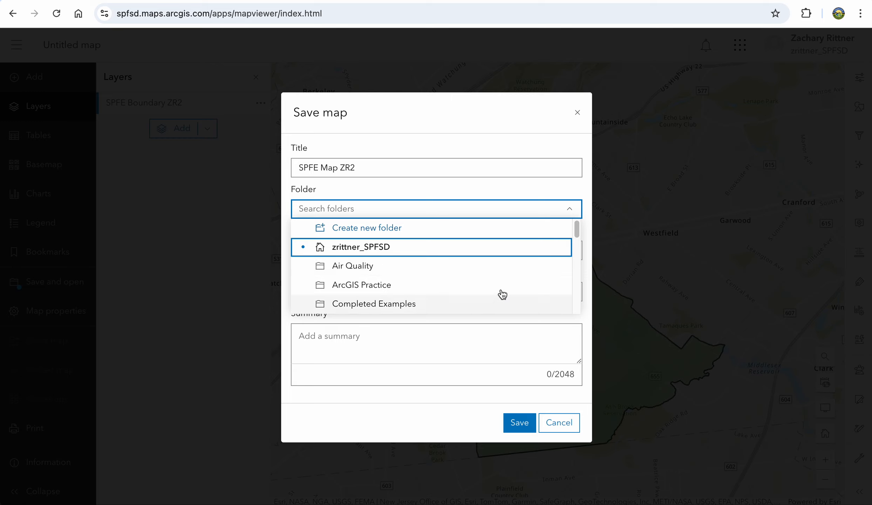
{"action": "left_click", "coordinate": [572, 214]}
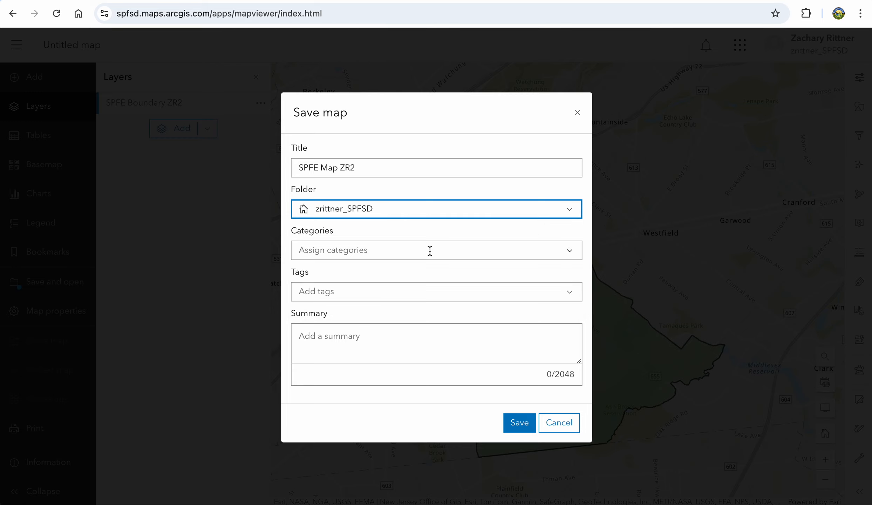
Step: Enter the summary "SPFE map for the ArcGIS Boot Camp Assignment." and save the map
{"action": "left_click", "coordinate": [371, 332]}
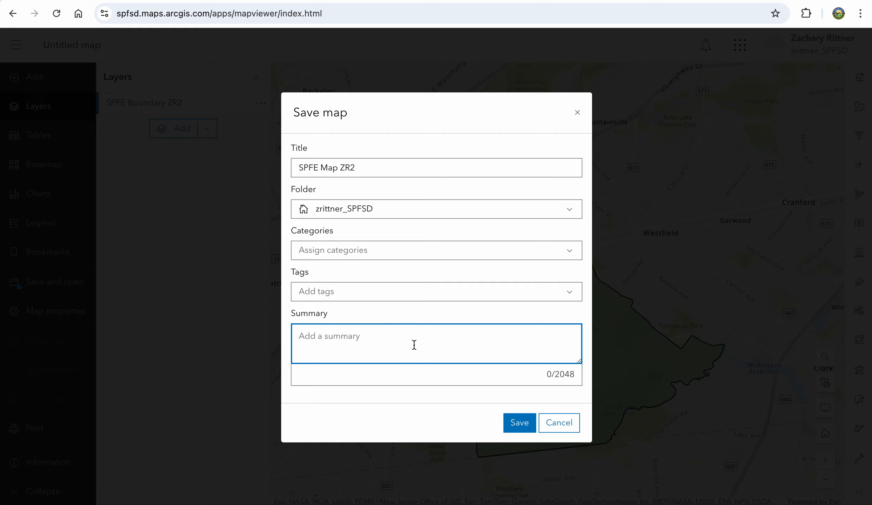
{"action": "type", "text": "SPFE map for the ARC"}
{"action": "key", "text": "BackSpace"}
{"action": "key", "text": "BackSpace"}
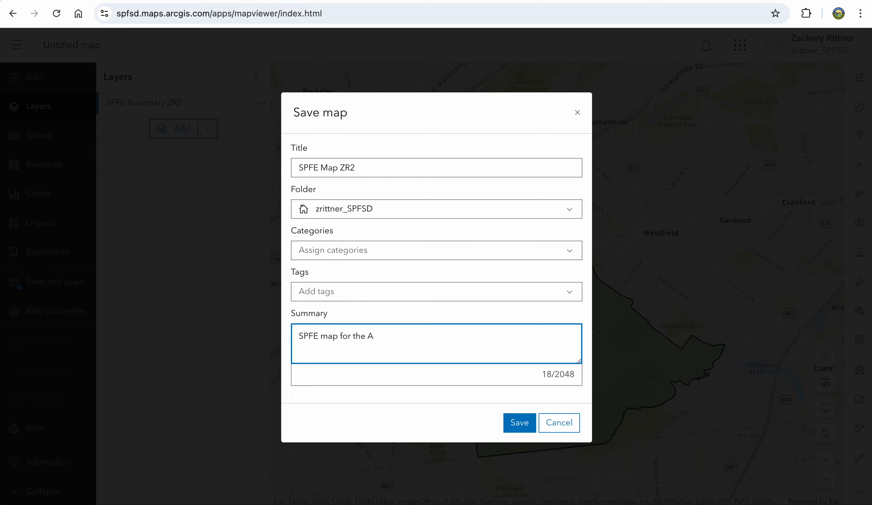
{"action": "type", "text": "rcGIS Boot Camp Assignment."}
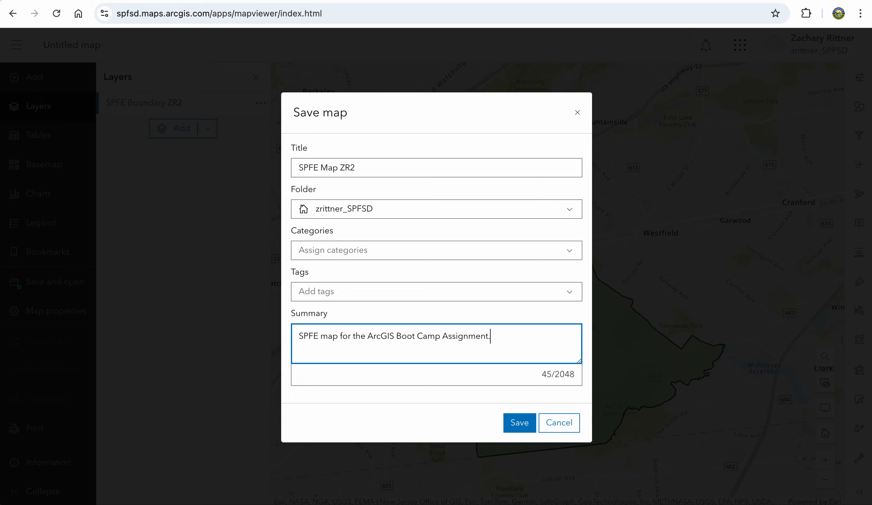
{"action": "left_click", "coordinate": [511, 424]}
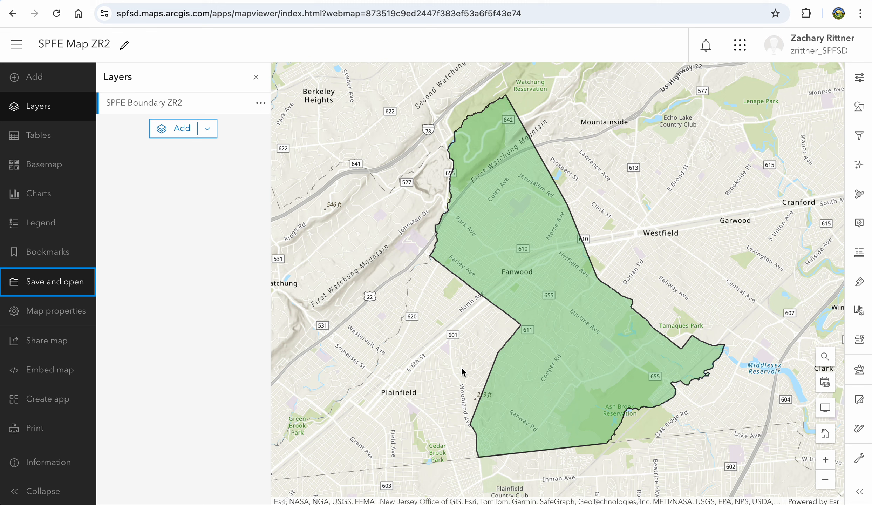
Step: Share the map with Everyone (public) and update the SPFE Boundary ZR2 layer's sharing to match
{"action": "left_click", "coordinate": [60, 345]}
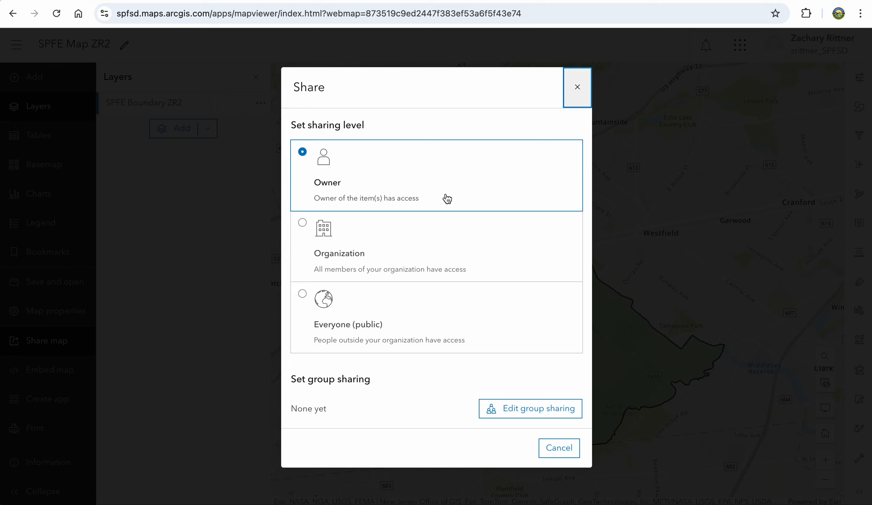
{"action": "left_click", "coordinate": [327, 308]}
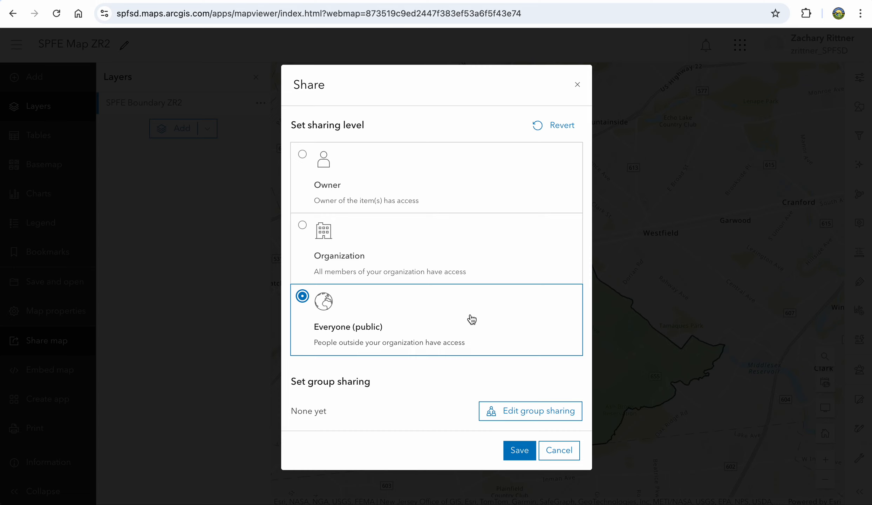
{"action": "left_click", "coordinate": [515, 452]}
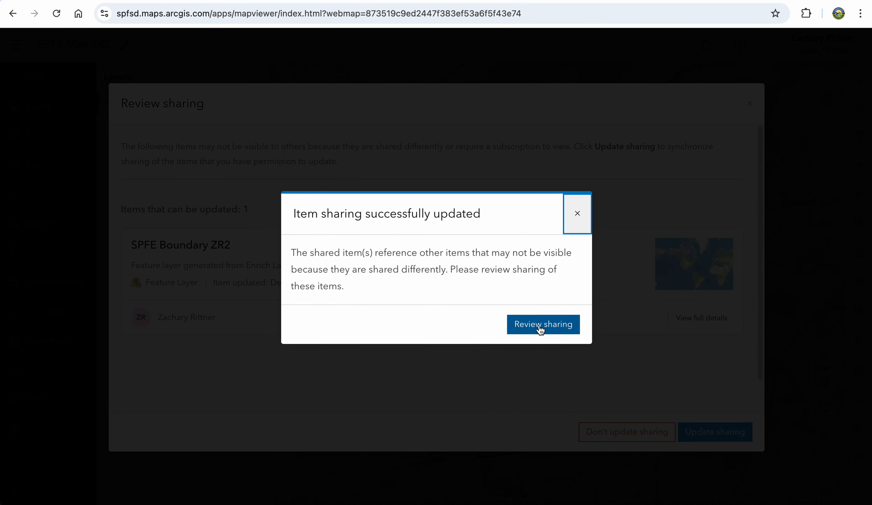
{"action": "left_click", "coordinate": [540, 326]}
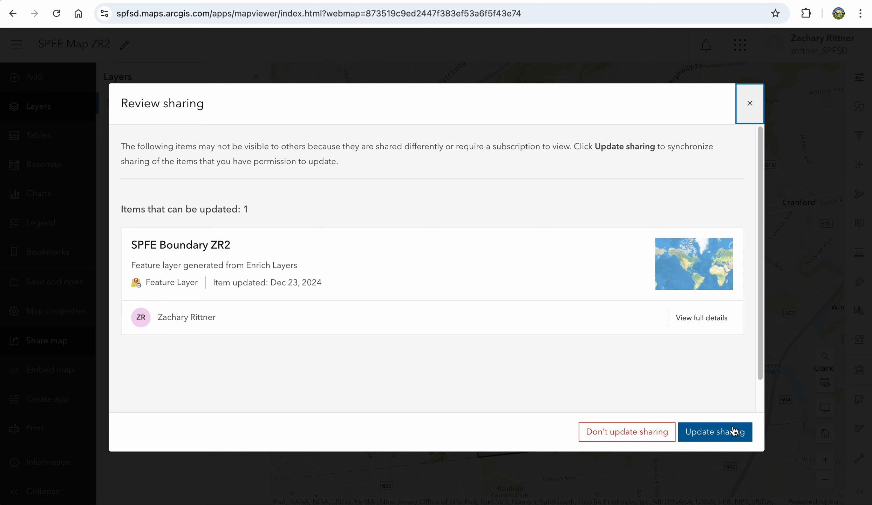
{"action": "left_click", "coordinate": [734, 430]}
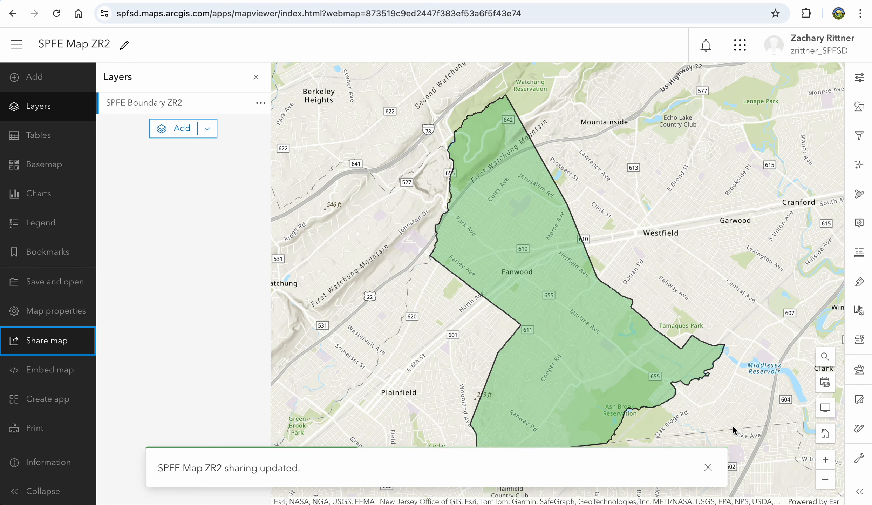
Step: Select the shared map's full web address
{"action": "left_click", "coordinate": [350, 14]}
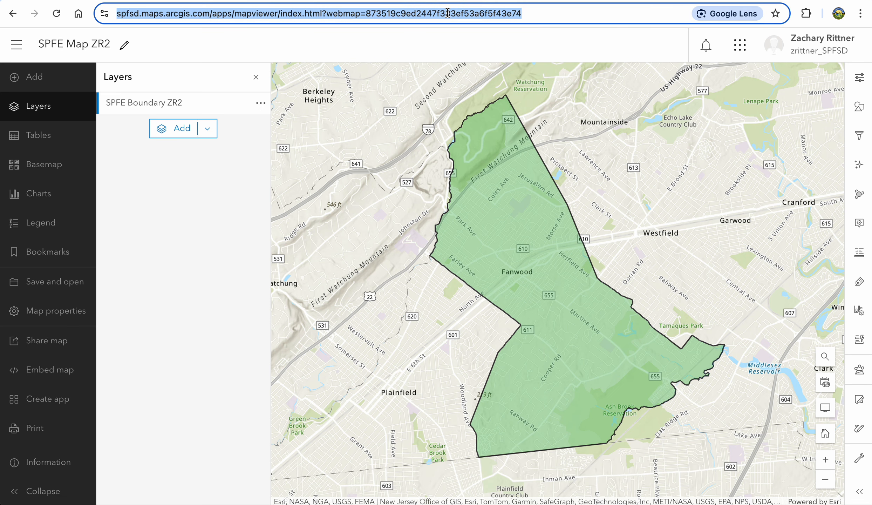